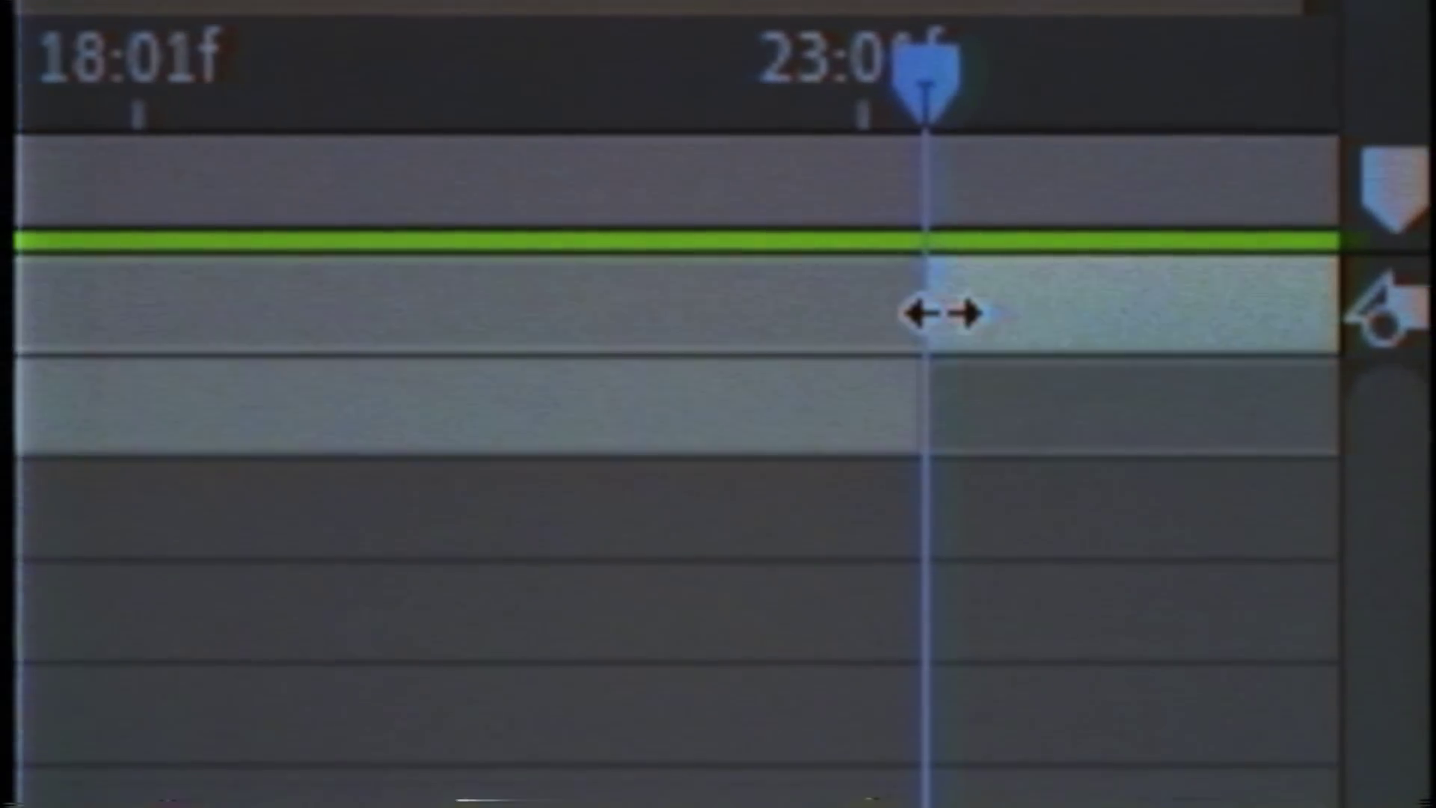
{"action": "left_click", "coordinate": [1364, 327]}
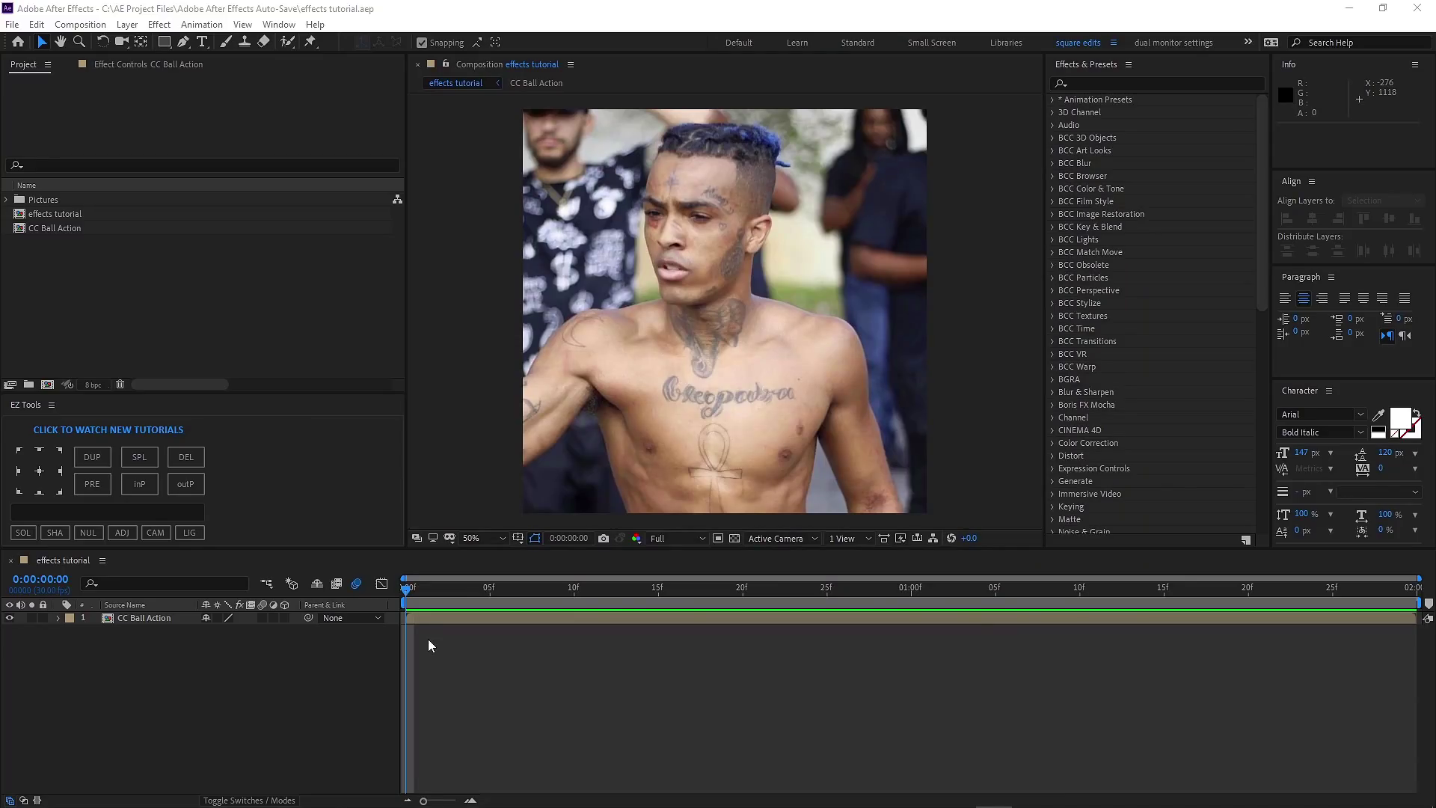
Duplicate the CC Ball Action layer in the effects tutorial composition.
{"action": "left_click", "coordinate": [553, 619]}
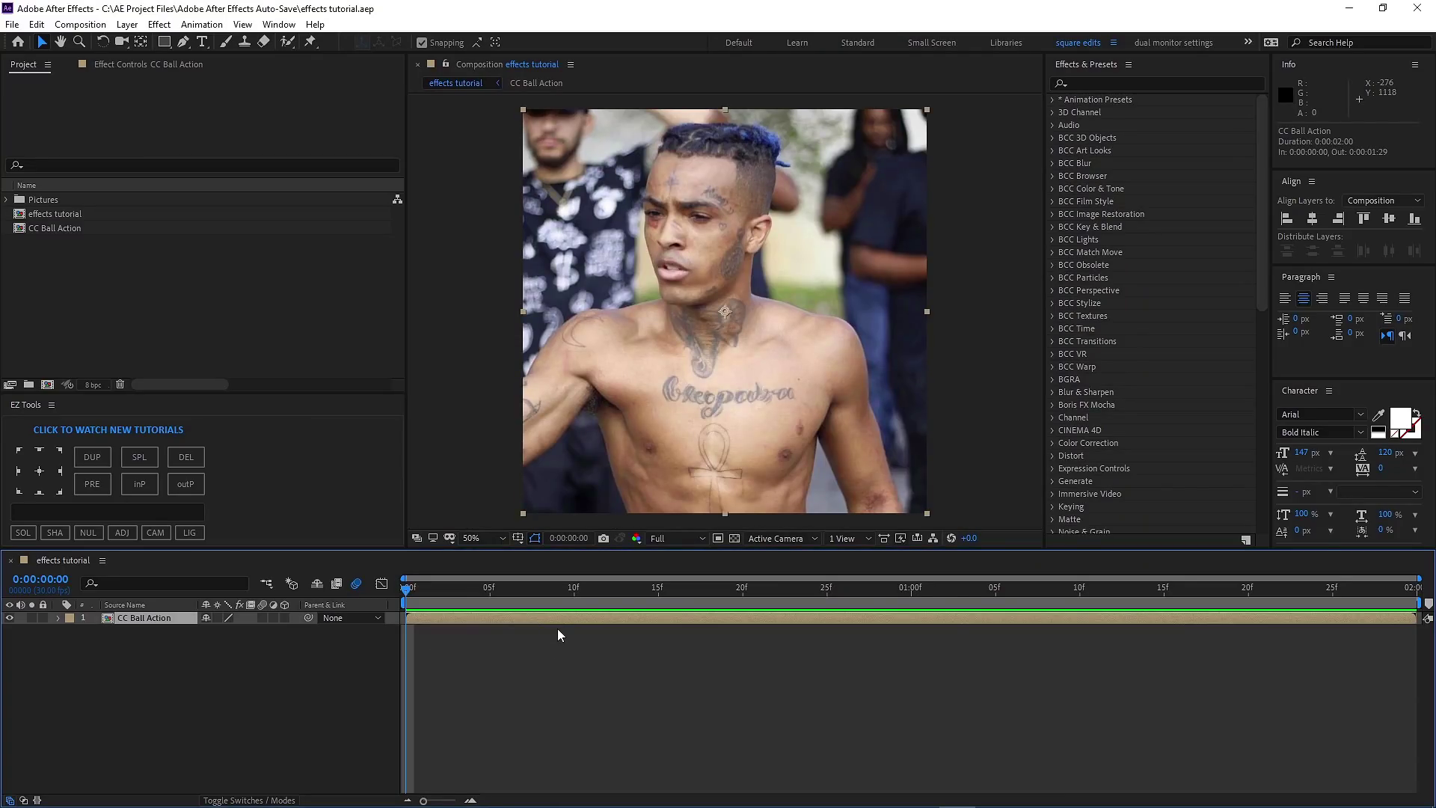
{"action": "key", "text": "ctrl+d"}
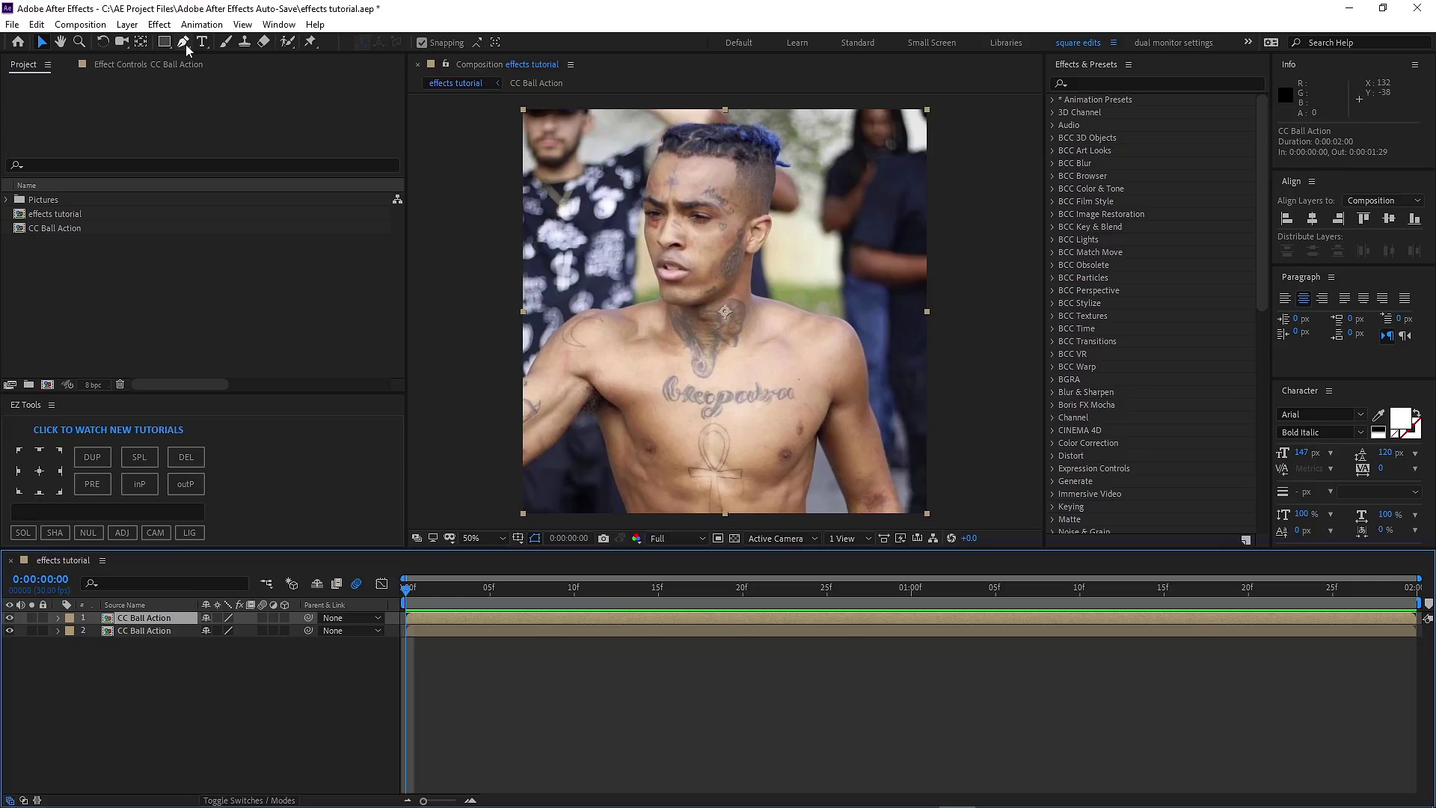
{"action": "scroll", "coordinate": [629, 288], "scroll_direction": "up", "scroll_amount": 2}
{"action": "left_click_drag", "start_coordinate": [668, 470], "coordinate": [724, 139]}
{"action": "key", "text": "g"}
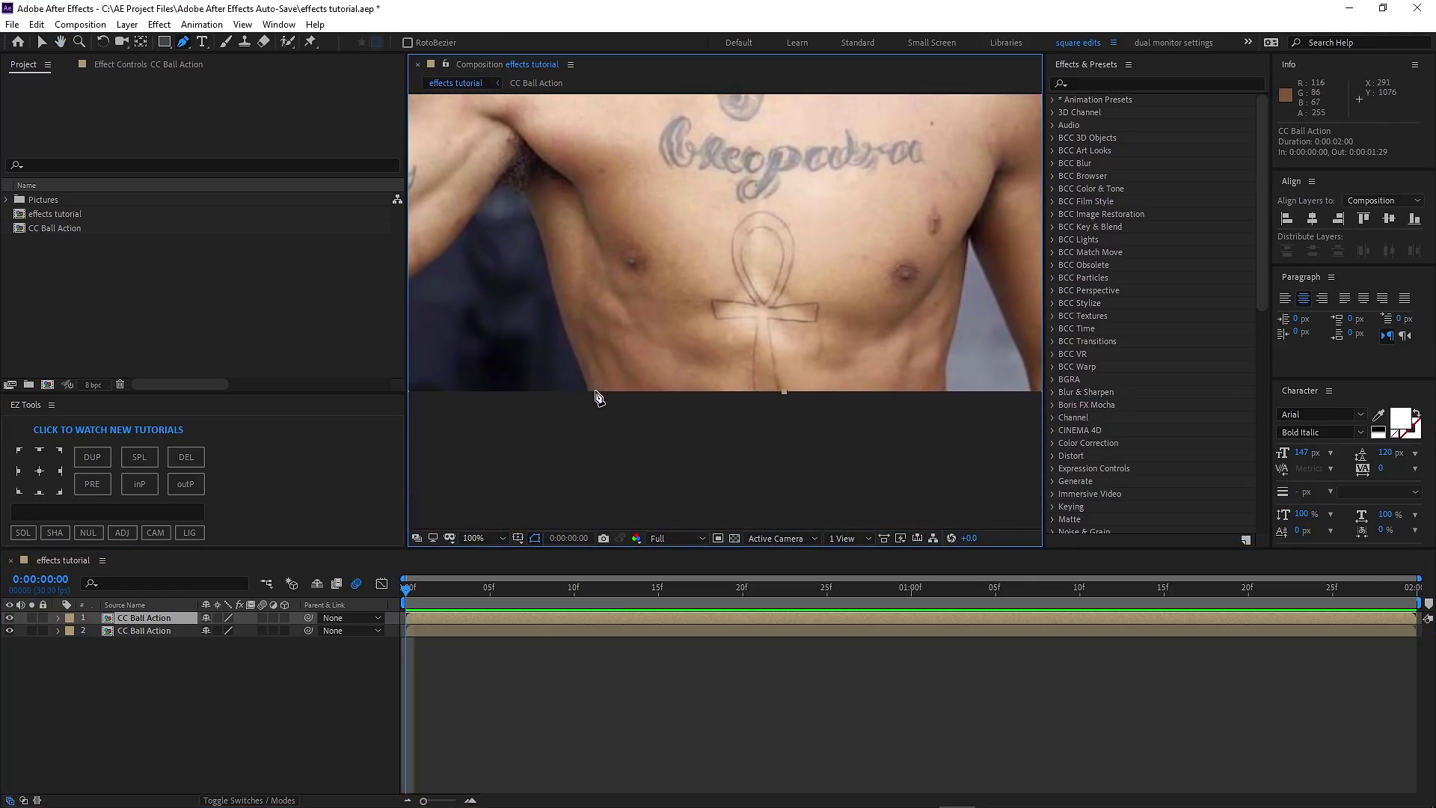
{"action": "left_click", "coordinate": [589, 395]}
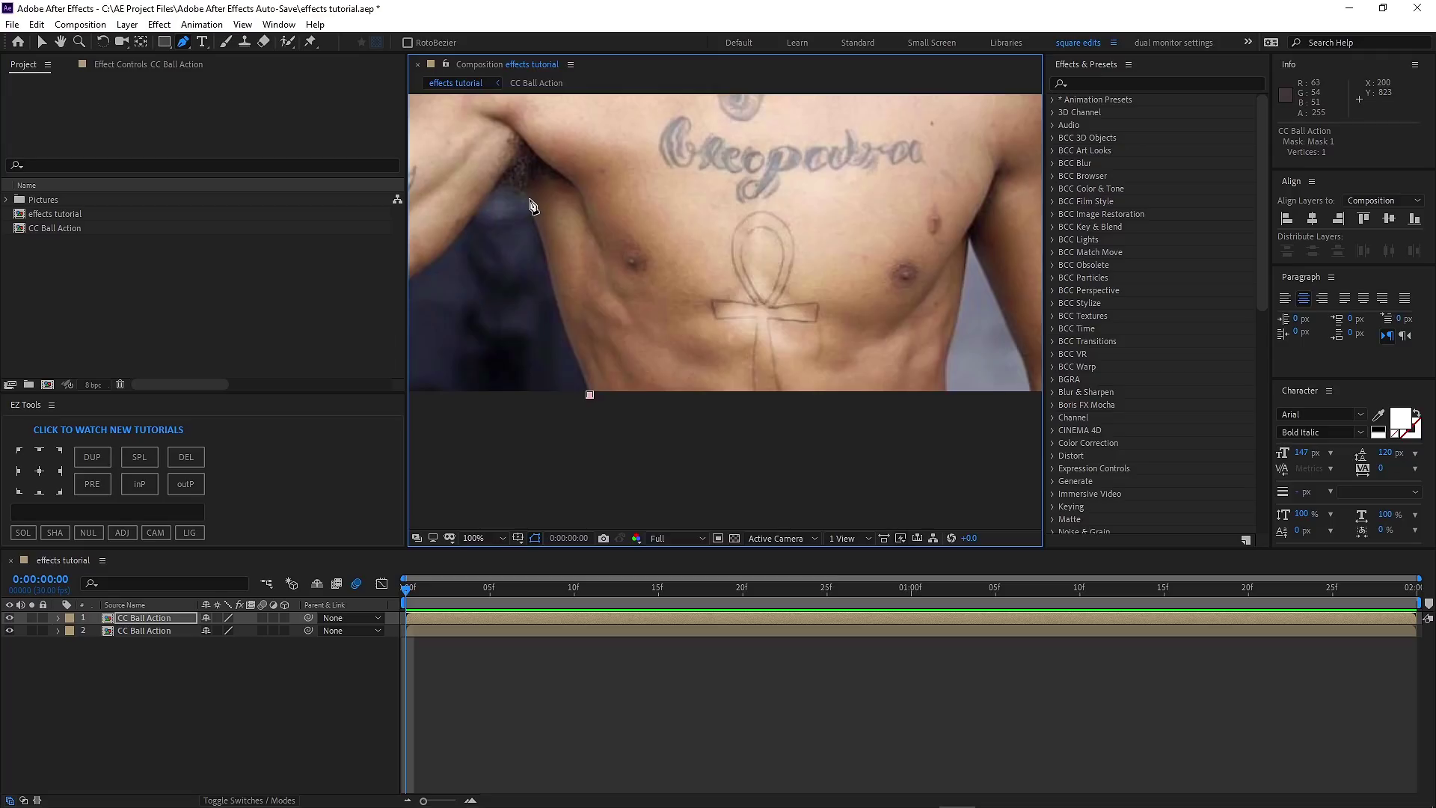
{"action": "left_click_drag", "start_coordinate": [484, 200], "coordinate": [474, 217]}
{"action": "scroll", "coordinate": [545, 196], "scroll_direction": "down", "scroll_amount": 2}
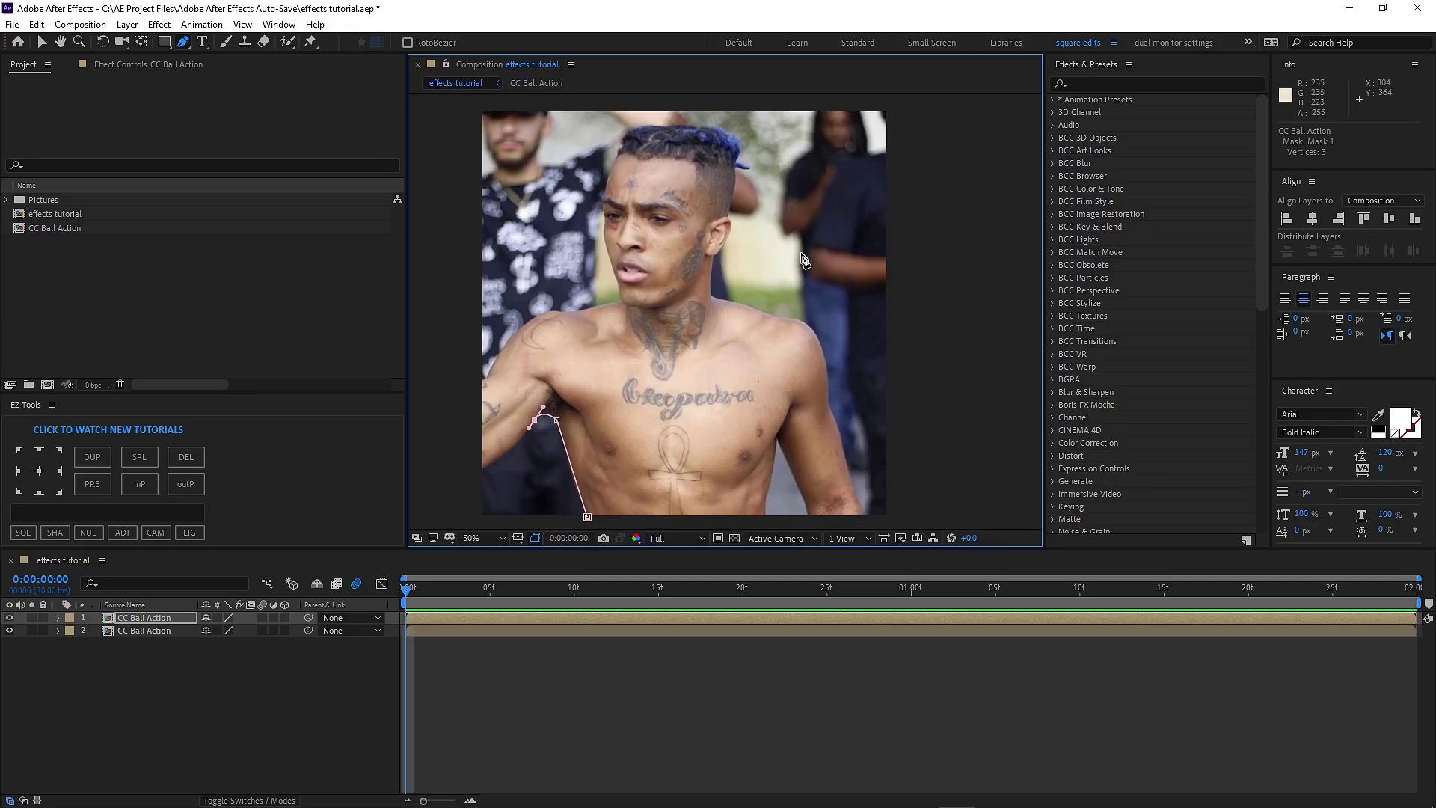
{"action": "key", "text": "v"}
{"action": "key", "text": "m"}
{"action": "key", "text": "Delete"}
Start a Roto Brush selection on the top CC Ball Action layer with a foreground stroke from the man's forehead to his chest.
{"action": "left_click", "coordinate": [287, 41]}
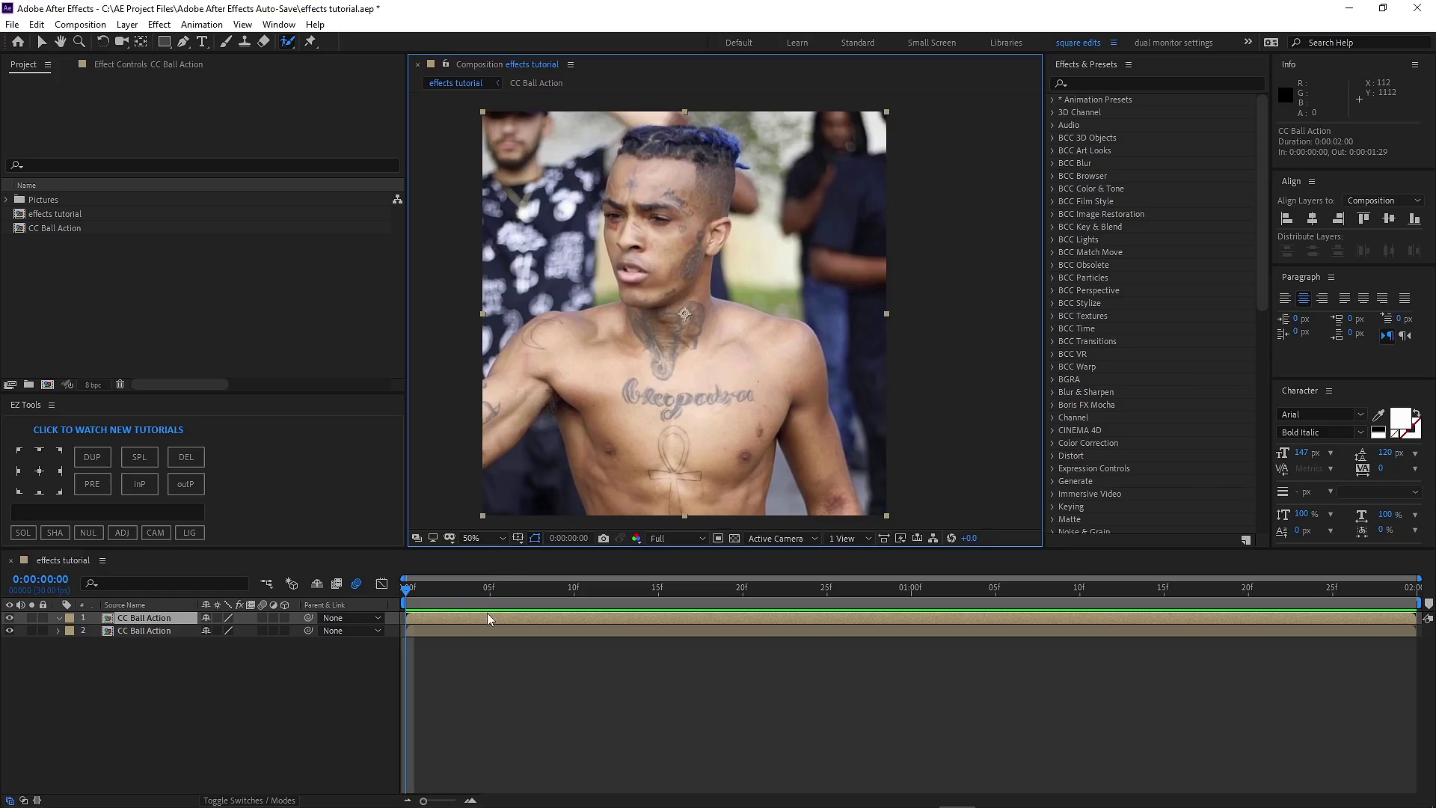
{"action": "double_click", "coordinate": [487, 618]}
{"action": "left_click_drag", "start_coordinate": [703, 131], "coordinate": [702, 217]}
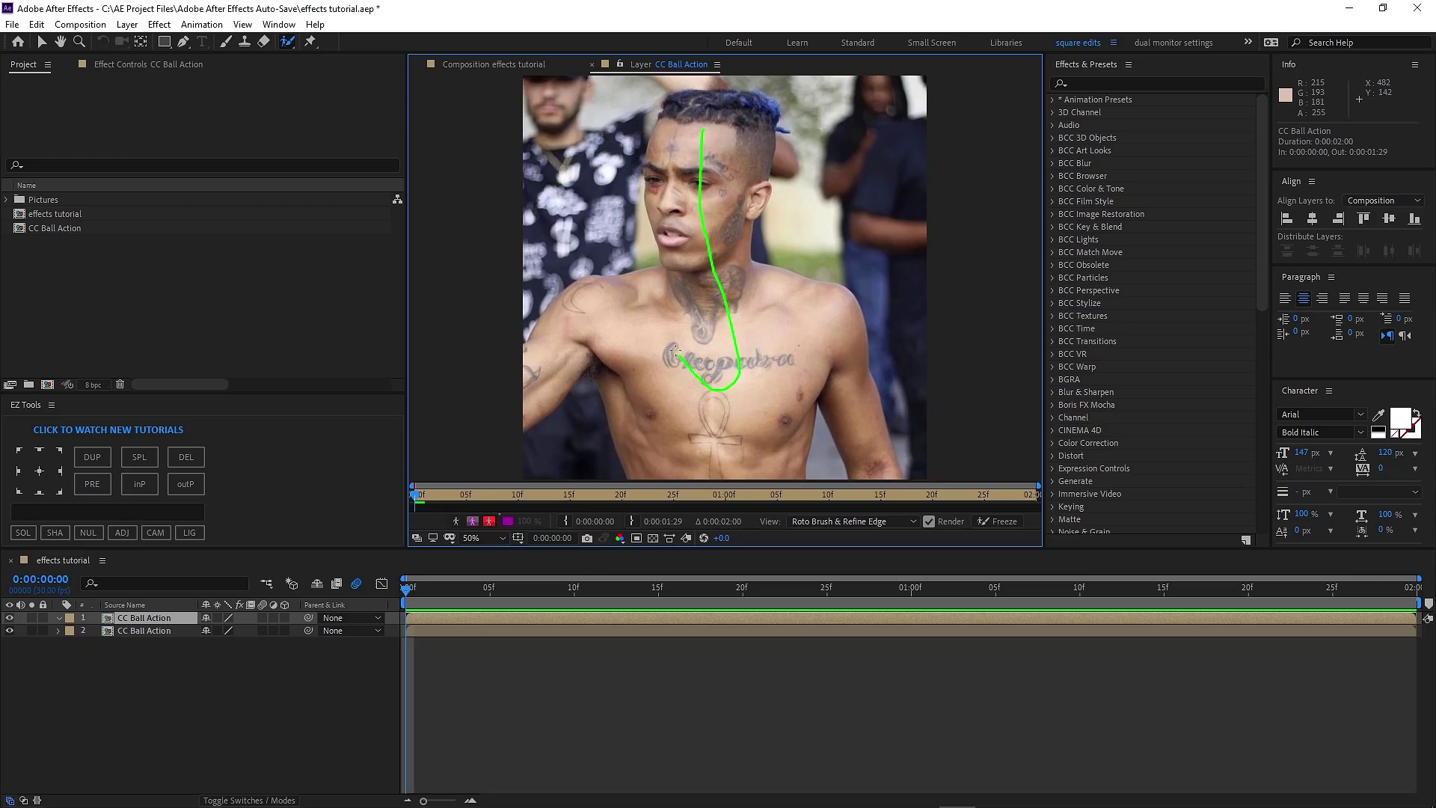
Extend the Roto Brush selection over the blue hair strand sticking out at the back of the head.
{"action": "scroll", "coordinate": [755, 180], "scroll_direction": "up", "scroll_amount": 4}
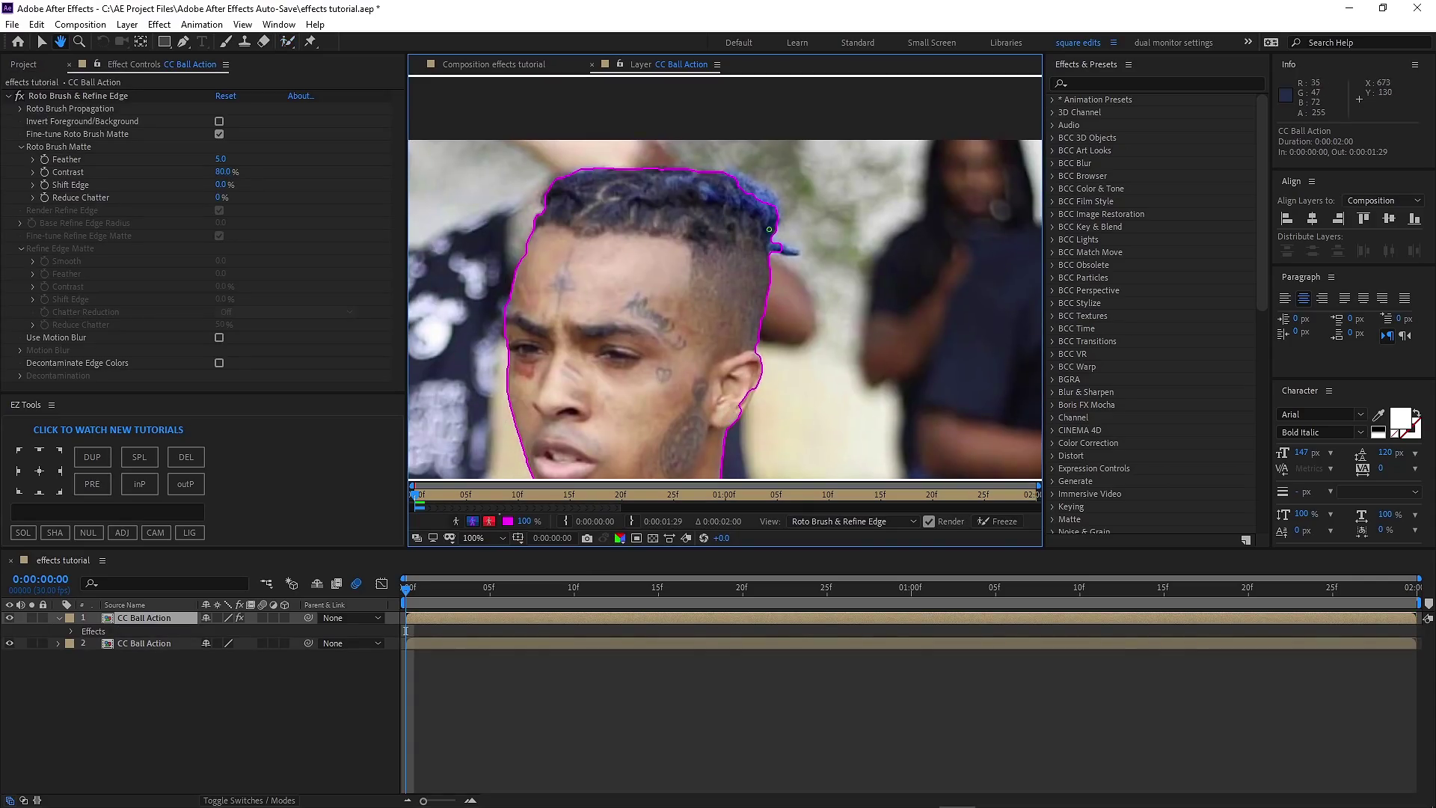
{"action": "left_click_drag", "start_coordinate": [745, 252], "coordinate": [680, 204]}
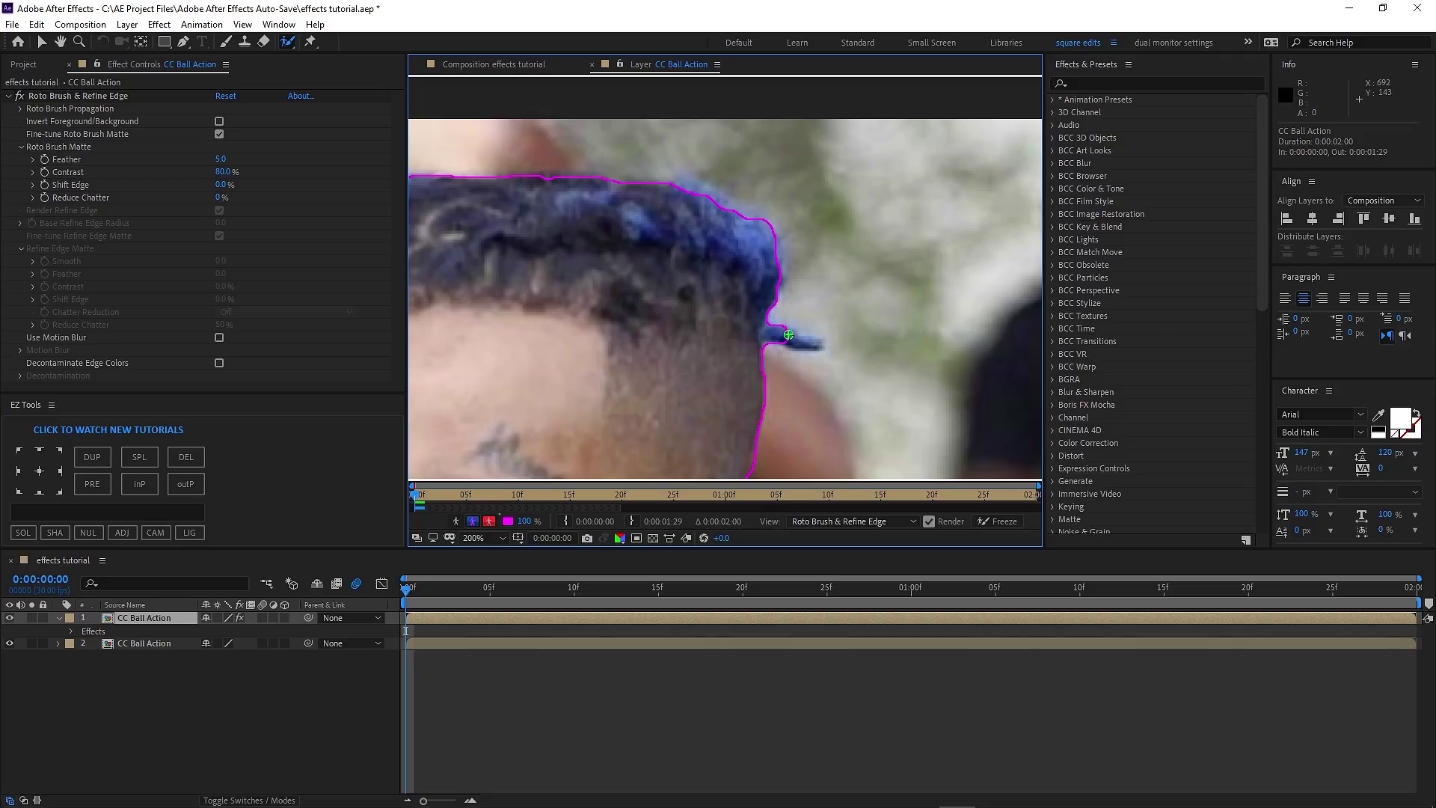
{"action": "left_click_drag", "start_coordinate": [811, 345], "coordinate": [748, 338]}
{"action": "scroll", "coordinate": [644, 334], "scroll_direction": "down", "scroll_amount": 4}
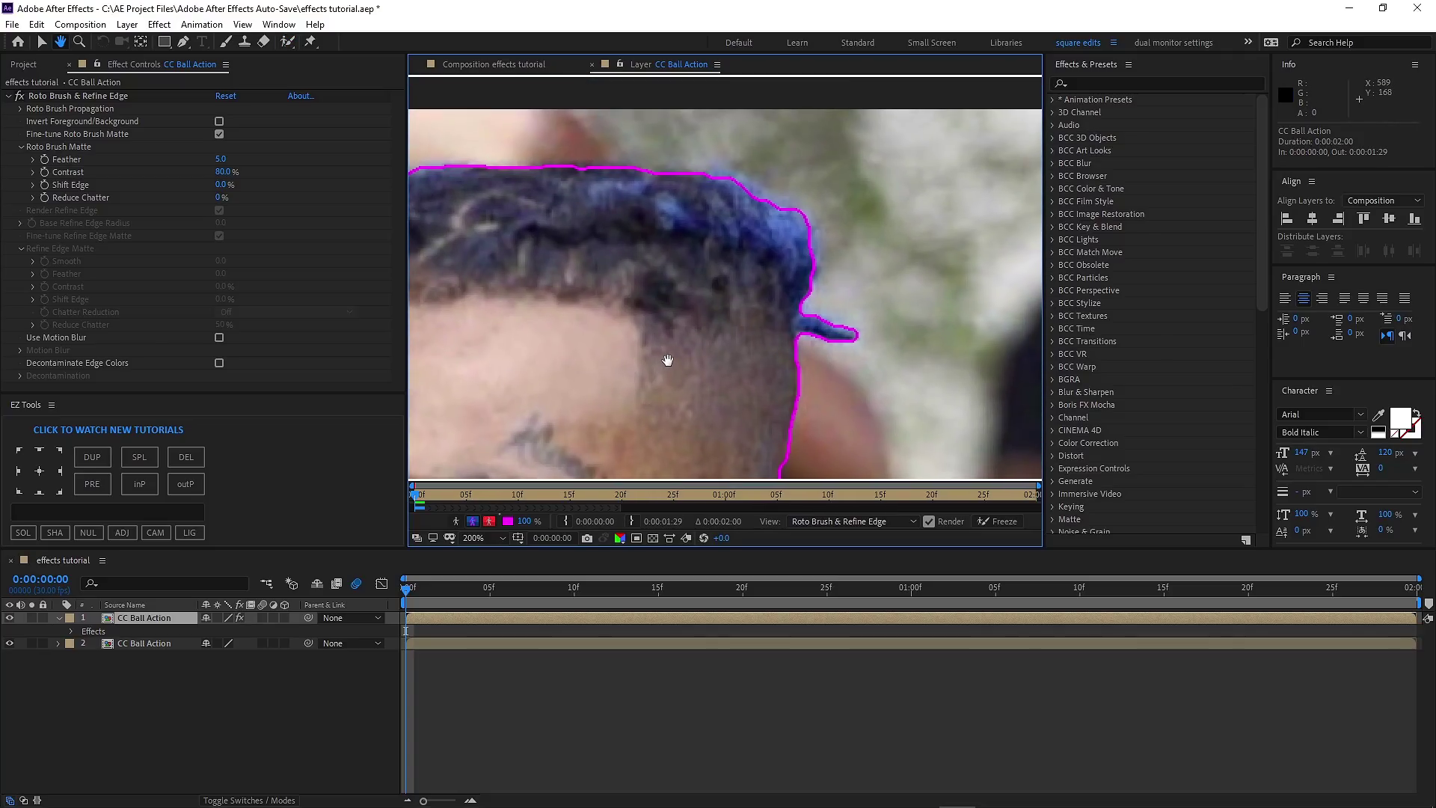
Add the outer edge of the ear to the Roto Brush selection with a foreground stroke.
{"action": "scroll", "coordinate": [742, 269], "scroll_direction": "up", "scroll_amount": 4}
{"action": "left_click_drag", "start_coordinate": [777, 471], "coordinate": [688, 311]}
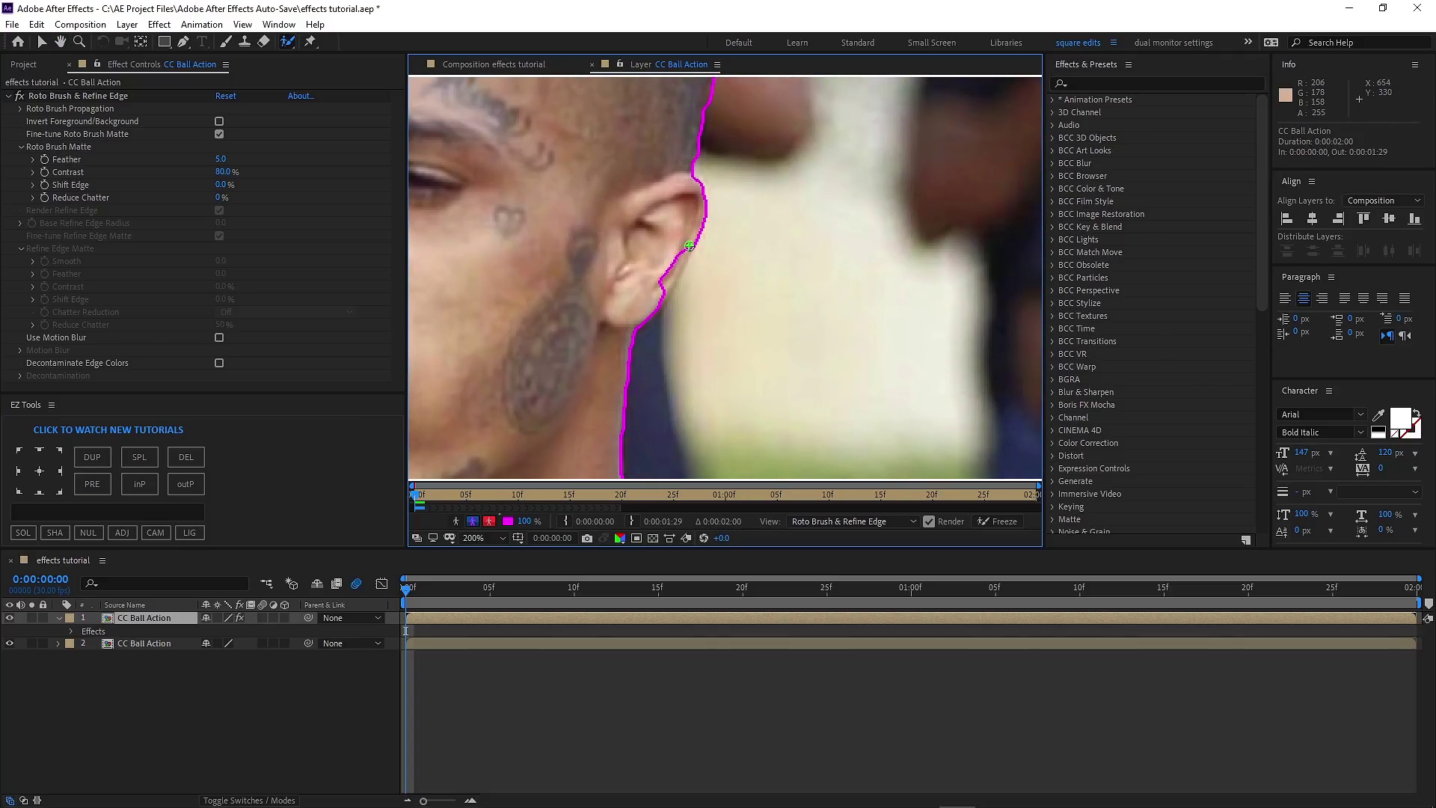
{"action": "left_click_drag", "start_coordinate": [688, 245], "coordinate": [658, 297]}
Subtract the background patch beside the outer forearm near the image's lower edge from the Roto Brush selection.
{"action": "scroll", "coordinate": [658, 297], "scroll_direction": "down", "scroll_amount": 5}
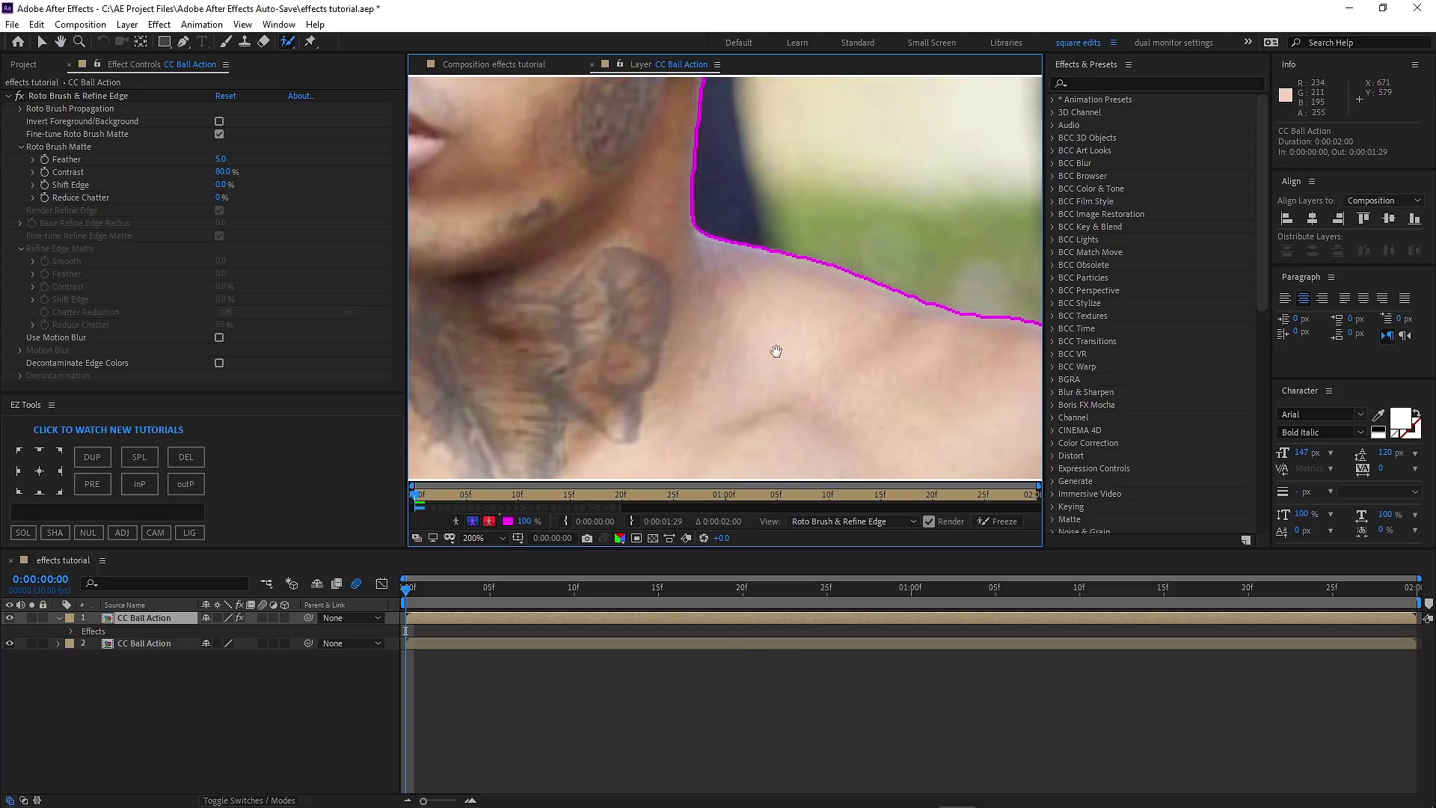
{"action": "scroll", "coordinate": [740, 298], "scroll_direction": "down", "scroll_amount": 5}
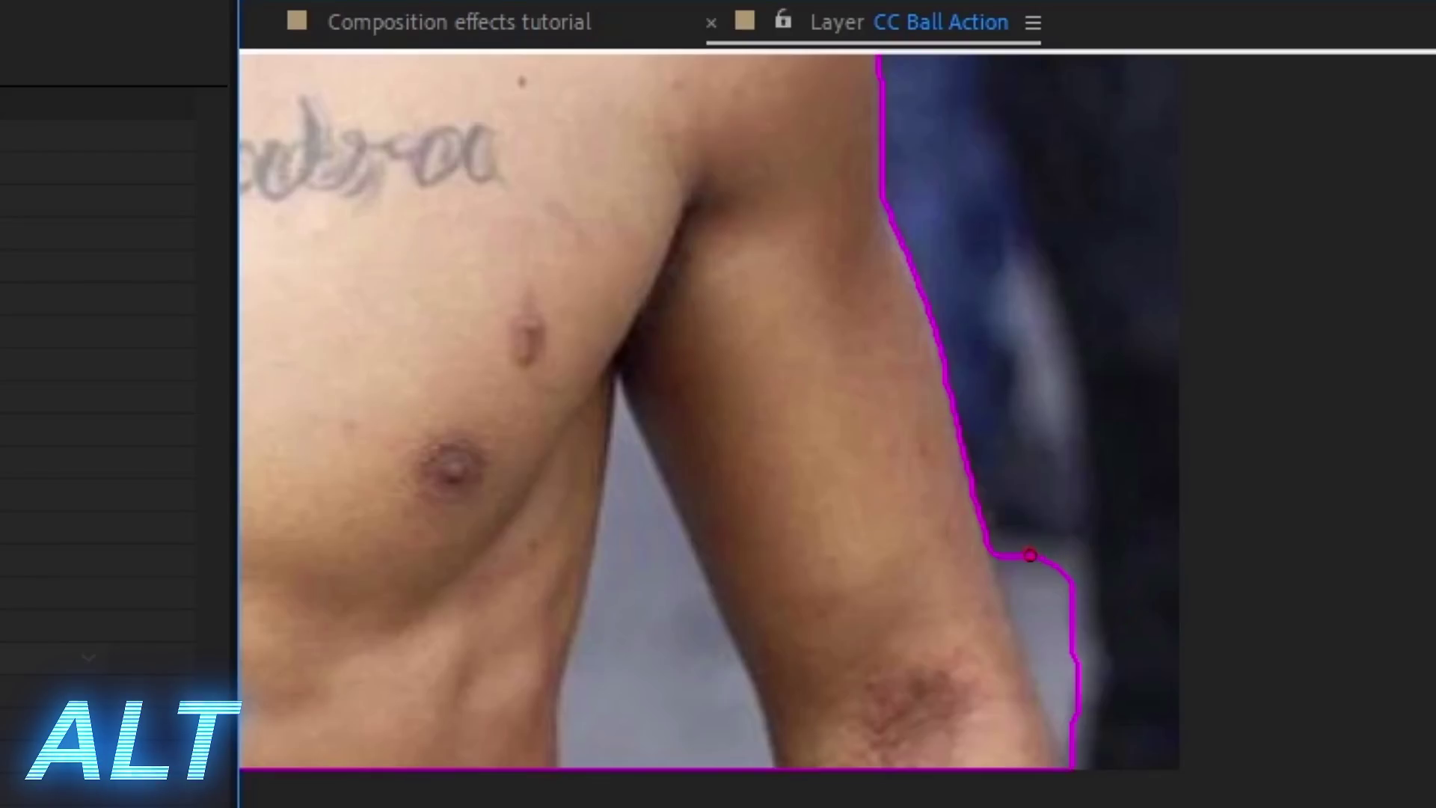
{"action": "left_click_drag", "start_coordinate": [711, 266], "coordinate": [737, 341]}
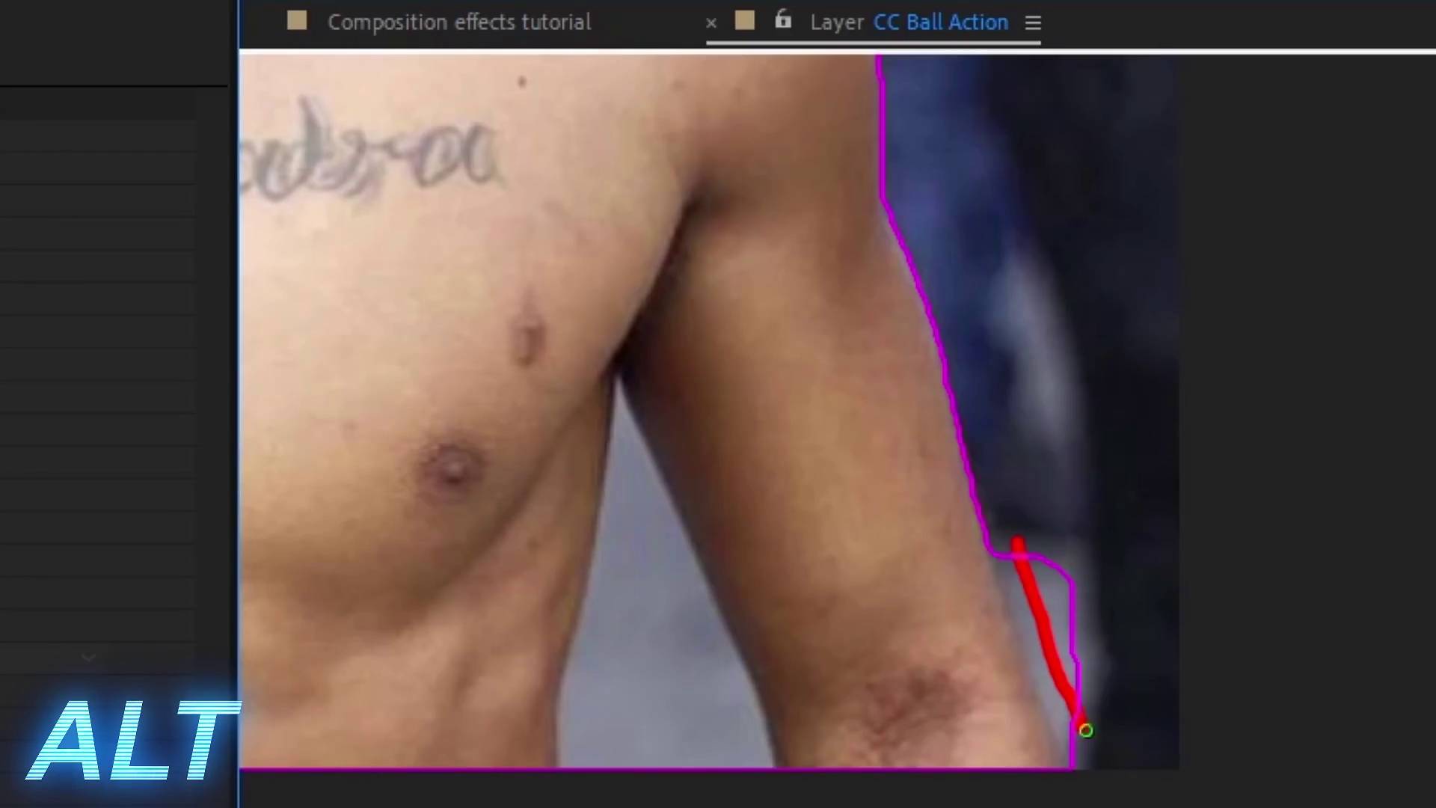
{"action": "left_click_drag", "start_coordinate": [1085, 730], "coordinate": [1085, 732]}
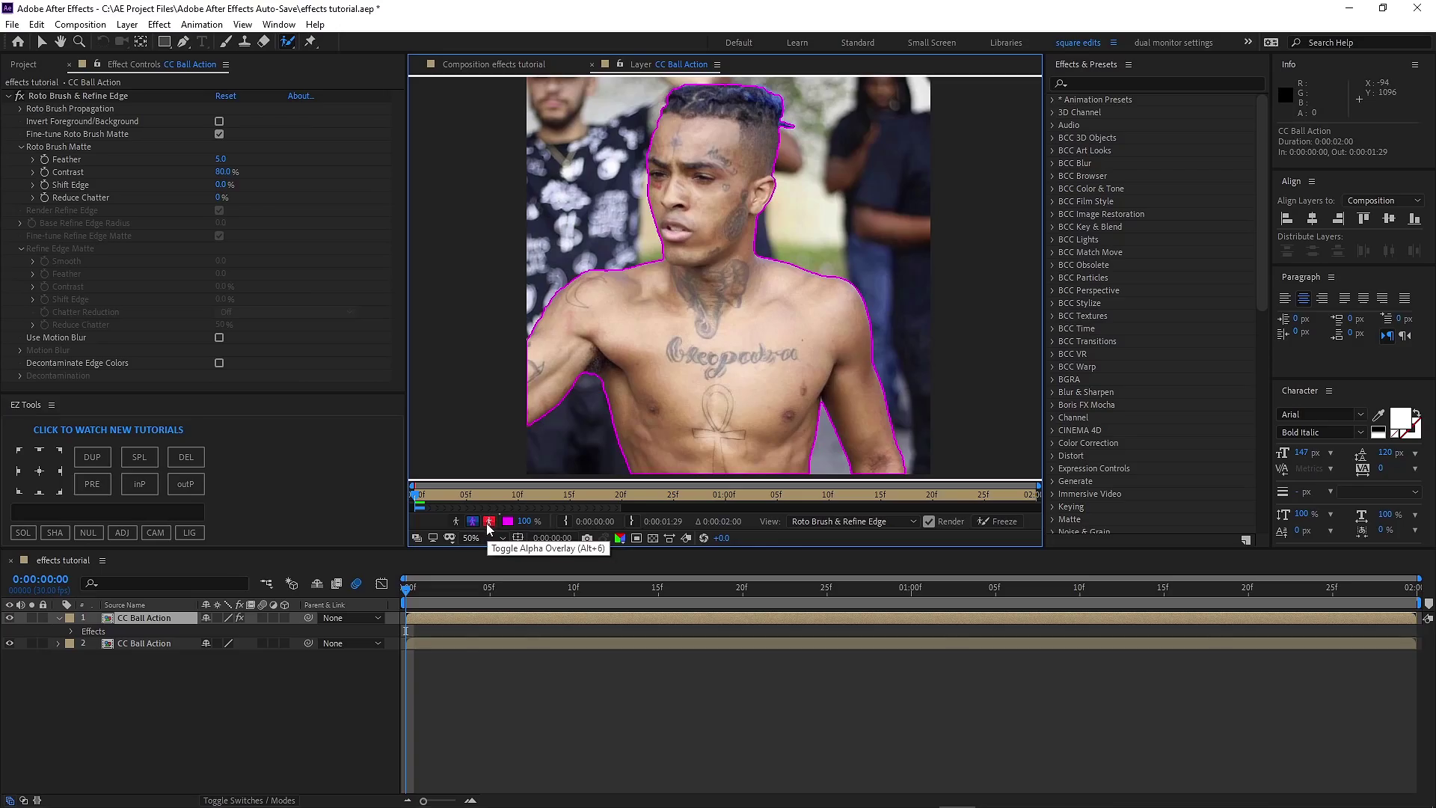
Show the cutout against black and refine the Roto Brush matte with Feather 10.5 and Shift Edge -9%.
{"action": "left_click", "coordinate": [489, 522]}
{"action": "left_click", "coordinate": [489, 522]}
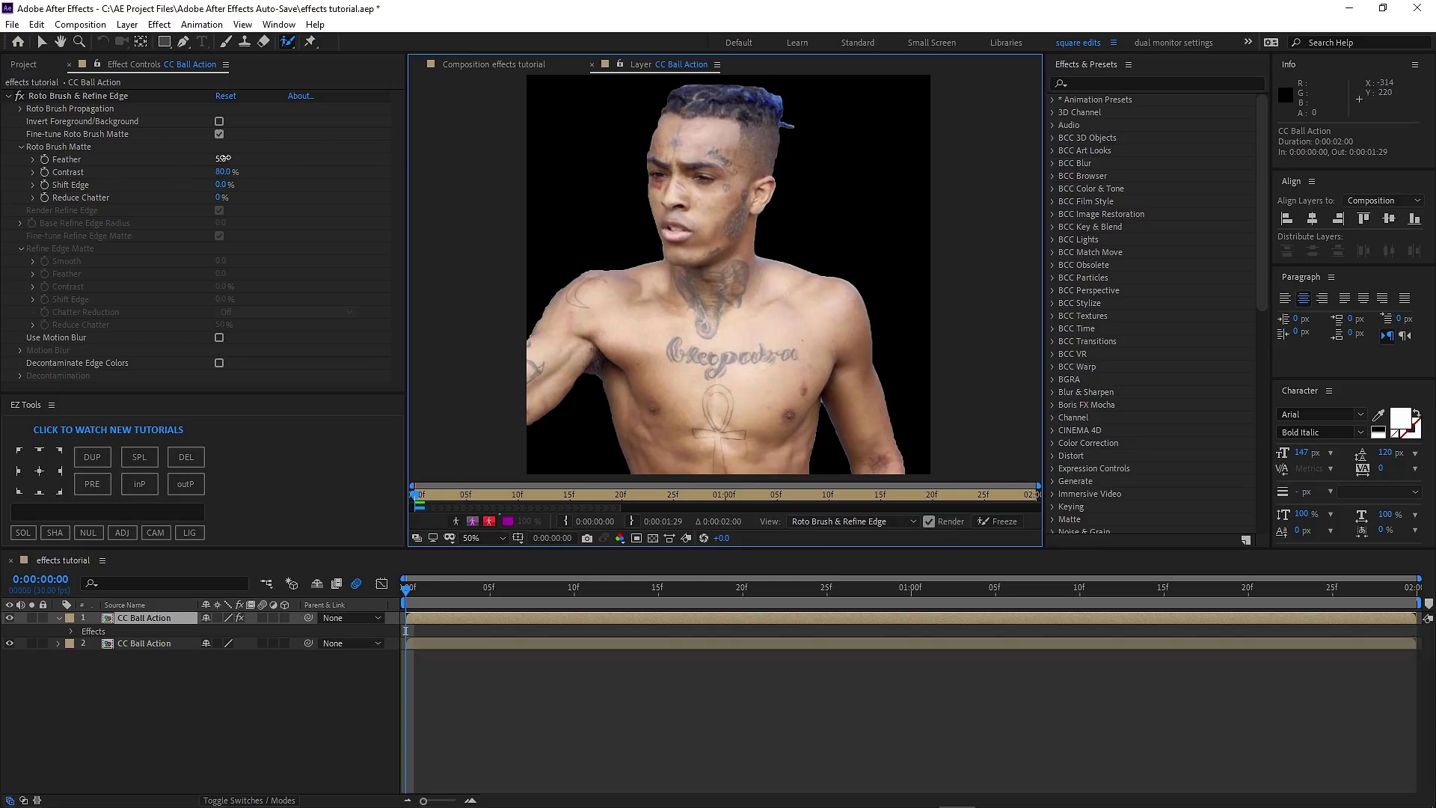
{"action": "left_click_drag", "start_coordinate": [221, 158], "coordinate": [239, 158]}
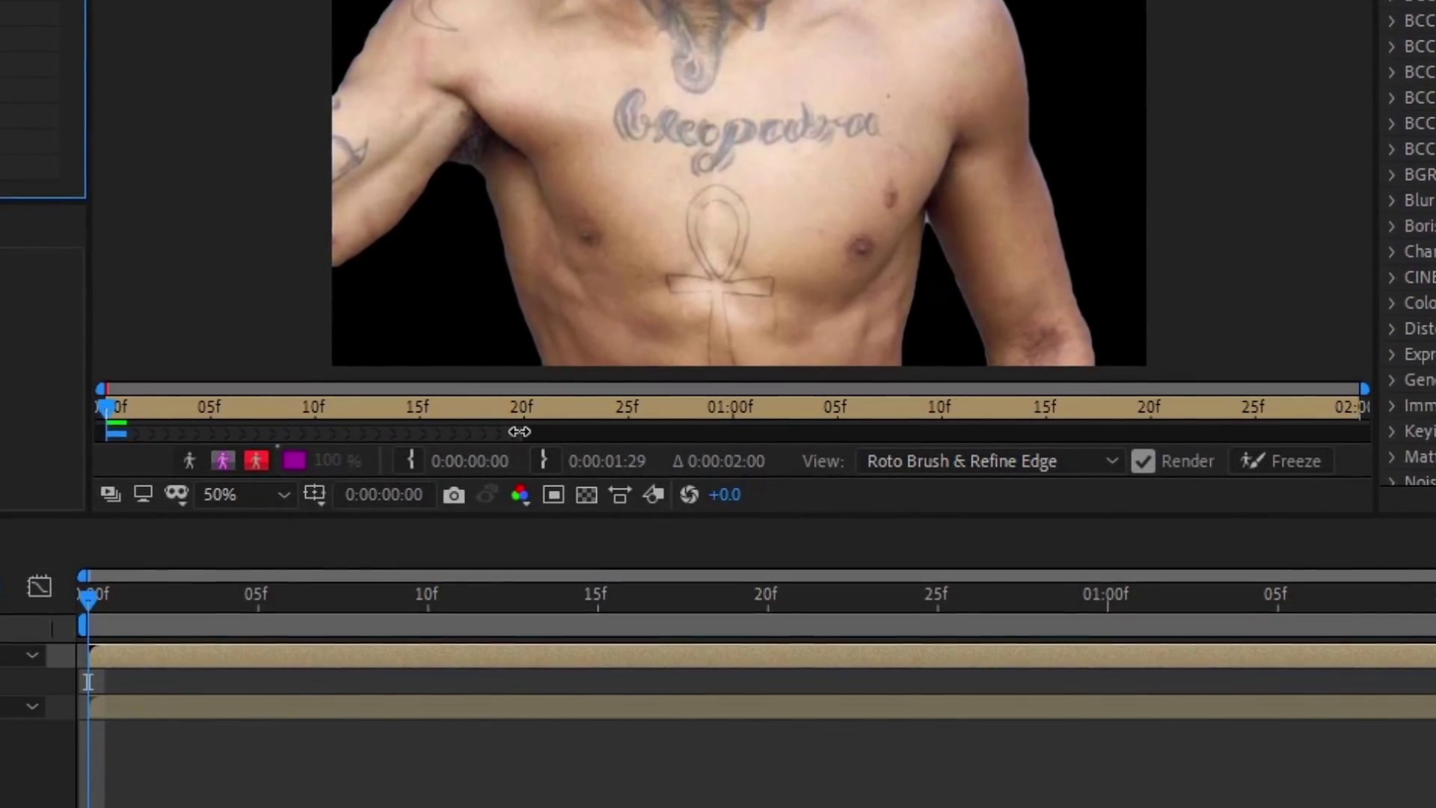
Move to around frame 20 to propagate the Roto Brush selection, and freeze the propagation.
{"action": "left_click_drag", "start_coordinate": [110, 406], "coordinate": [522, 430]}
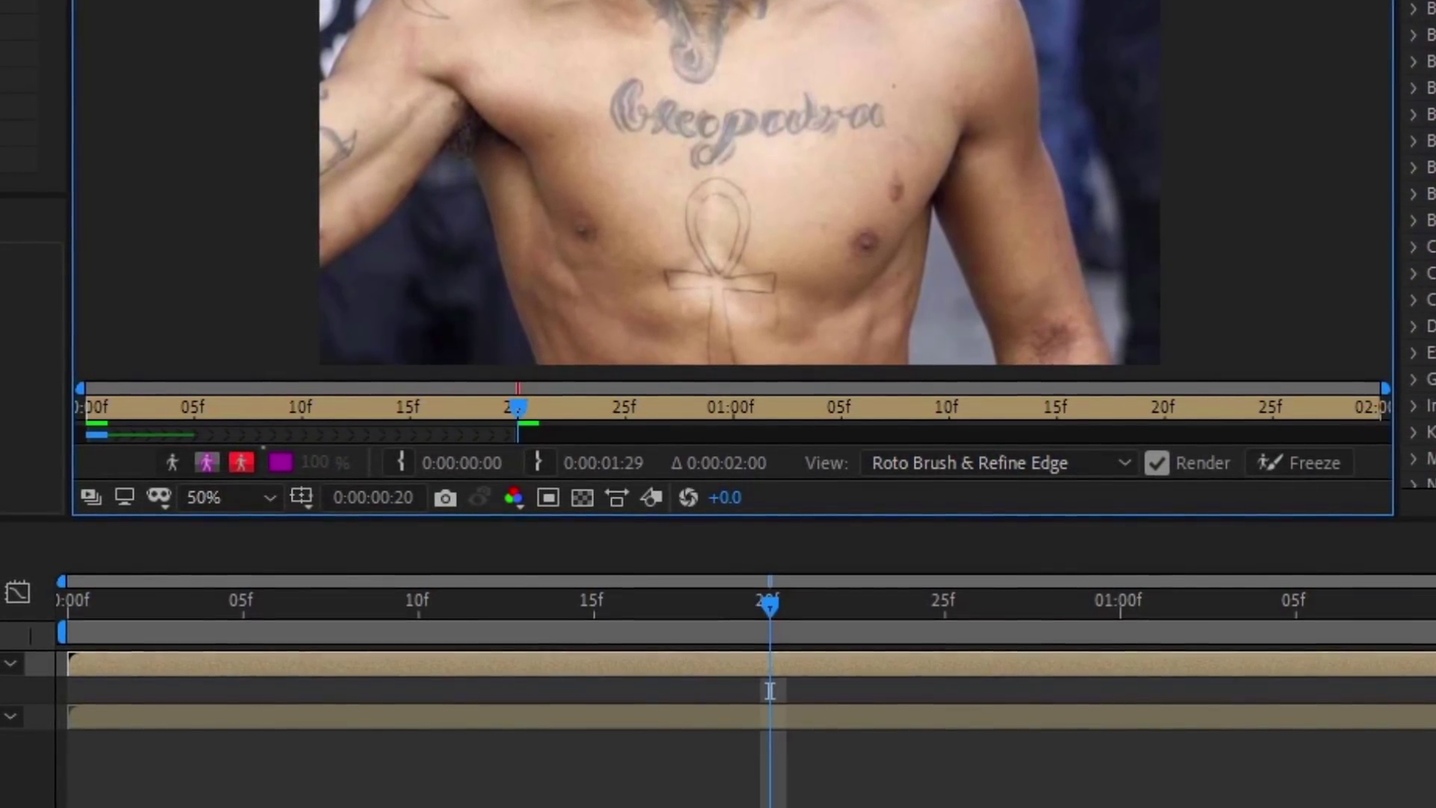
{"action": "left_click", "coordinate": [513, 420]}
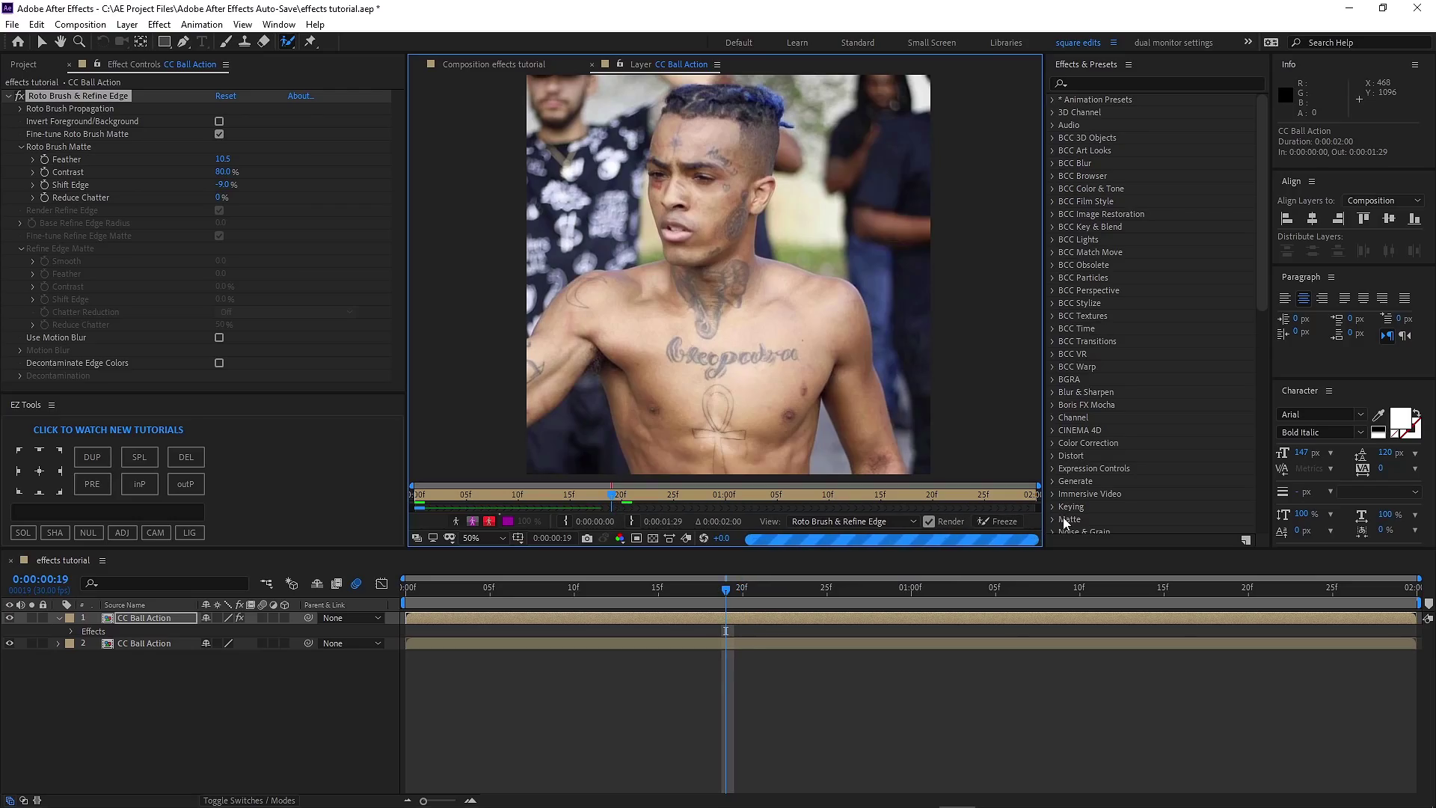
{"action": "left_click", "coordinate": [1003, 520]}
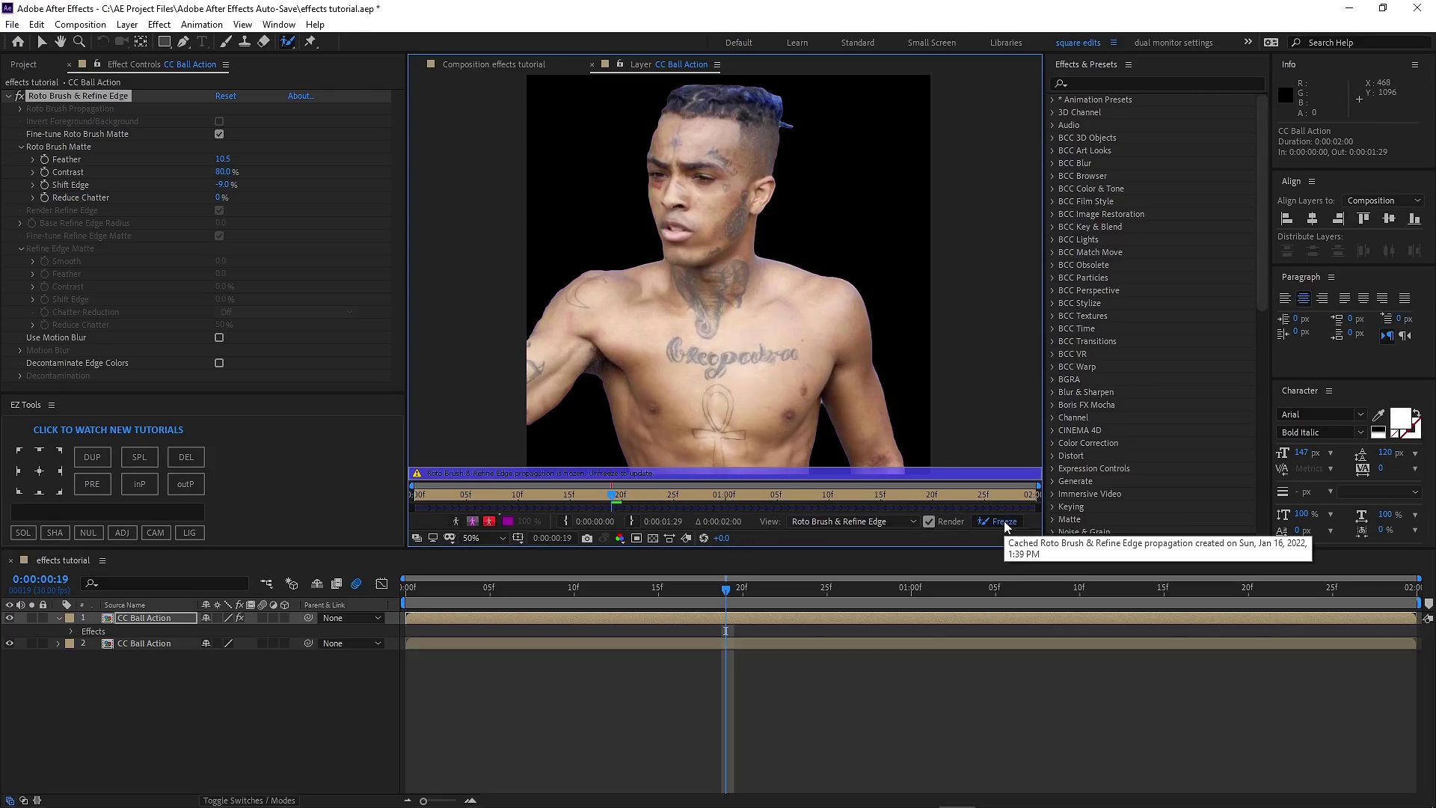
Return to the composition with the Selection tool and check the cutout by temporarily hiding the original layer beneath it.
{"action": "left_click", "coordinate": [592, 66]}
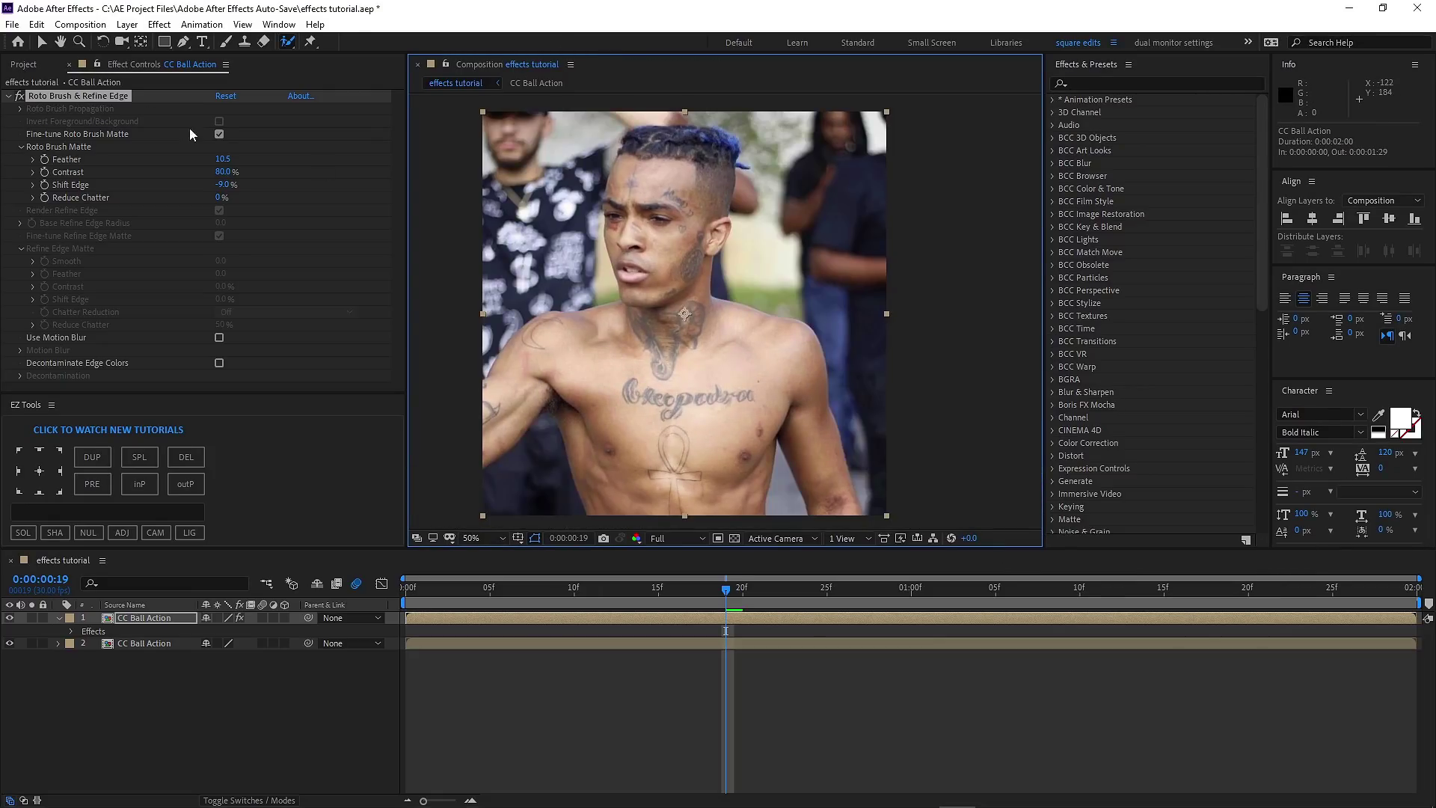
{"action": "left_click", "coordinate": [43, 42]}
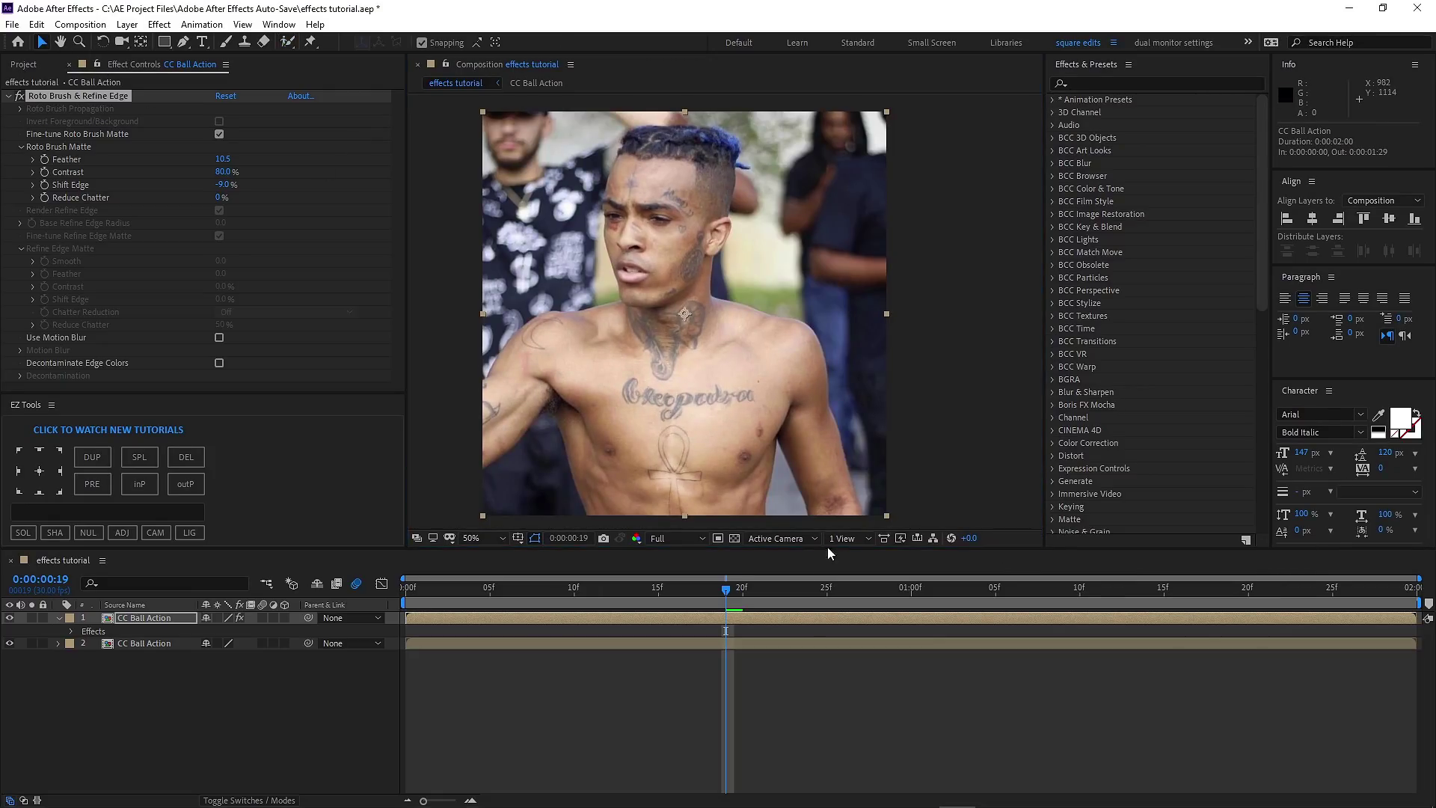
{"action": "left_click", "coordinate": [10, 643]}
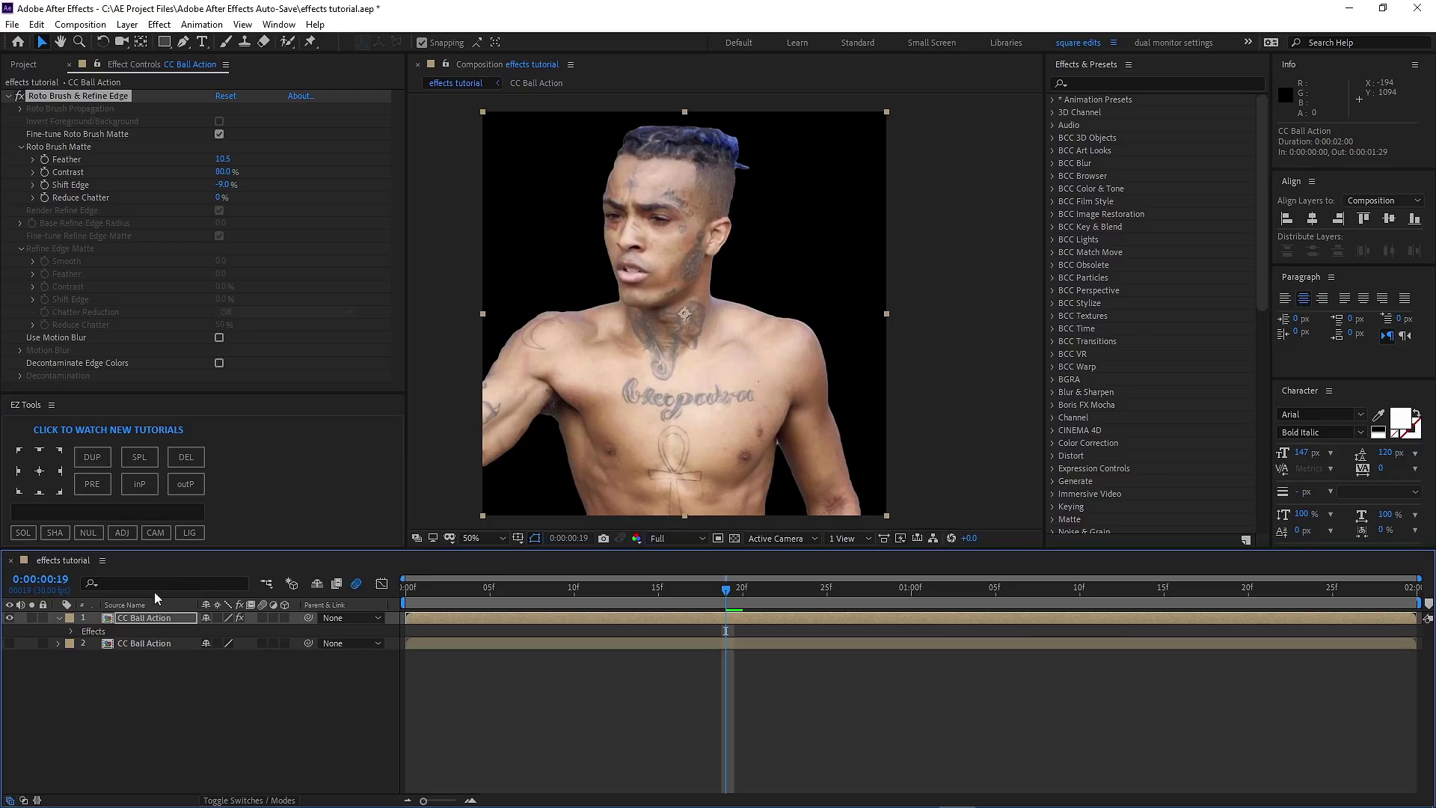
{"action": "left_click", "coordinate": [59, 618]}
{"action": "left_click", "coordinate": [10, 631]}
Go to the timeline start and pre-compose the rotoscoped top layer together with its effect.
{"action": "key", "text": "Home"}
{"action": "key", "text": "ctrl+a"}
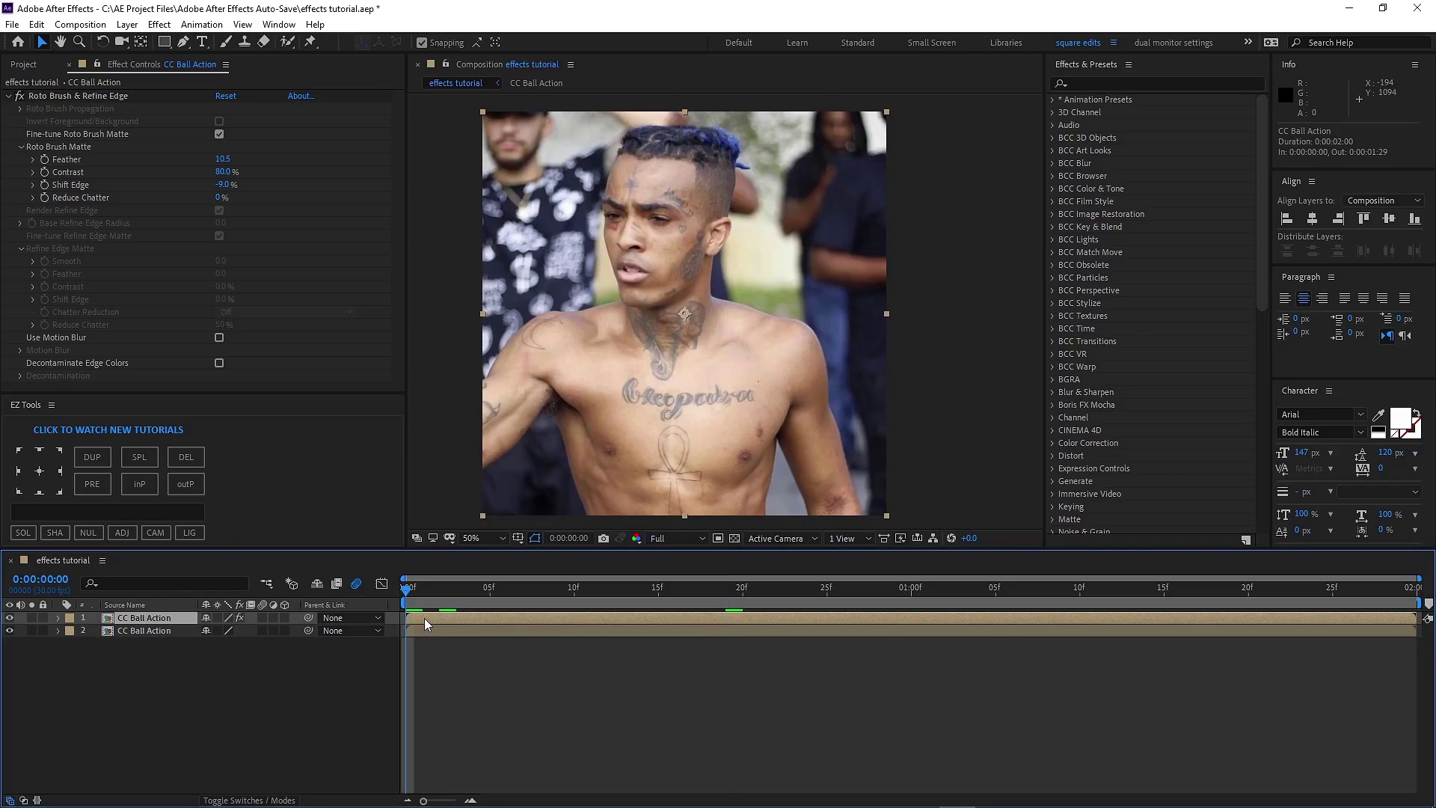
{"action": "key", "text": "ctrl+shift+c"}
{"action": "left_click", "coordinate": [867, 534]}
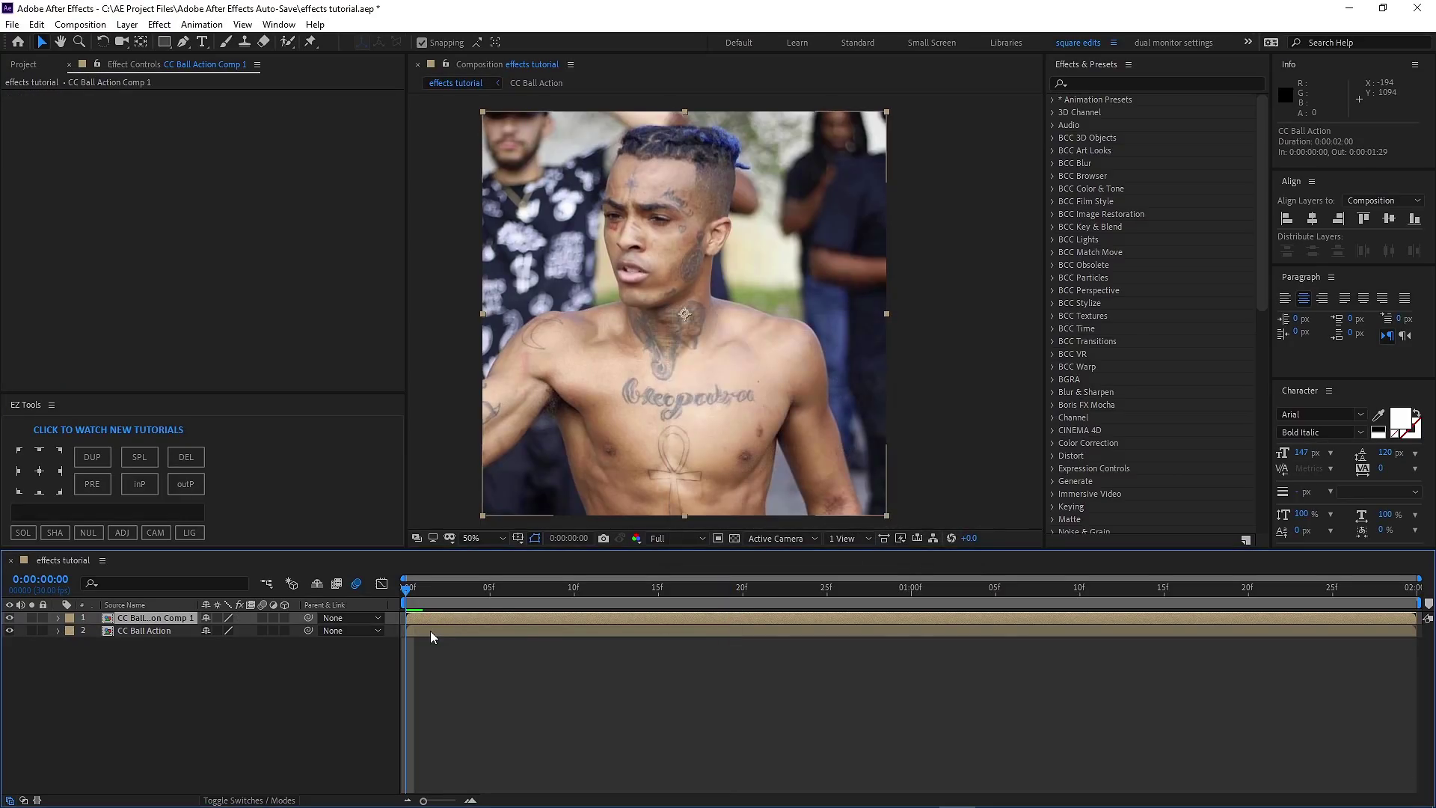
Find the Tint effect and apply it to the lower CC Ball Action layer.
{"action": "left_click", "coordinate": [430, 631]}
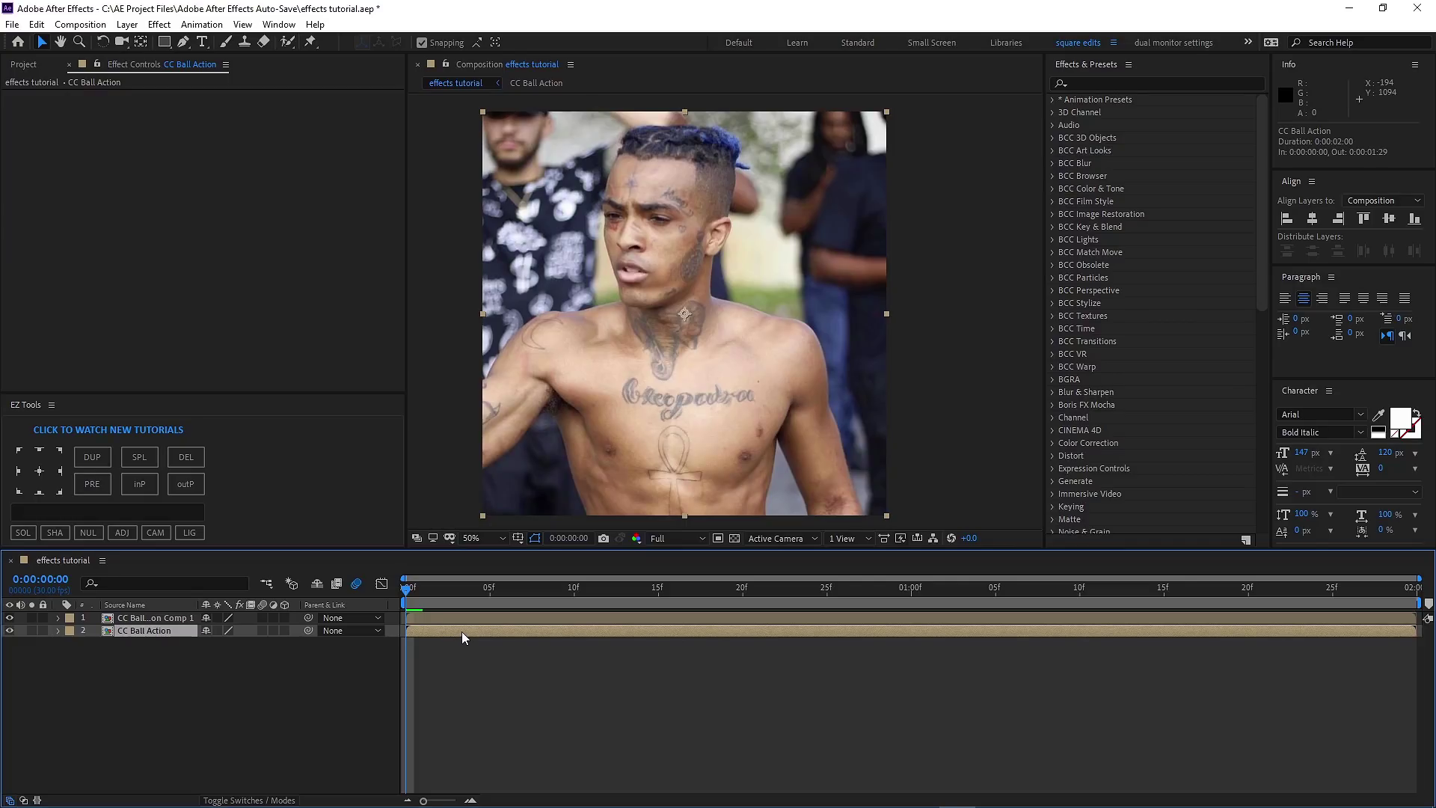
{"action": "left_click", "coordinate": [1096, 84]}
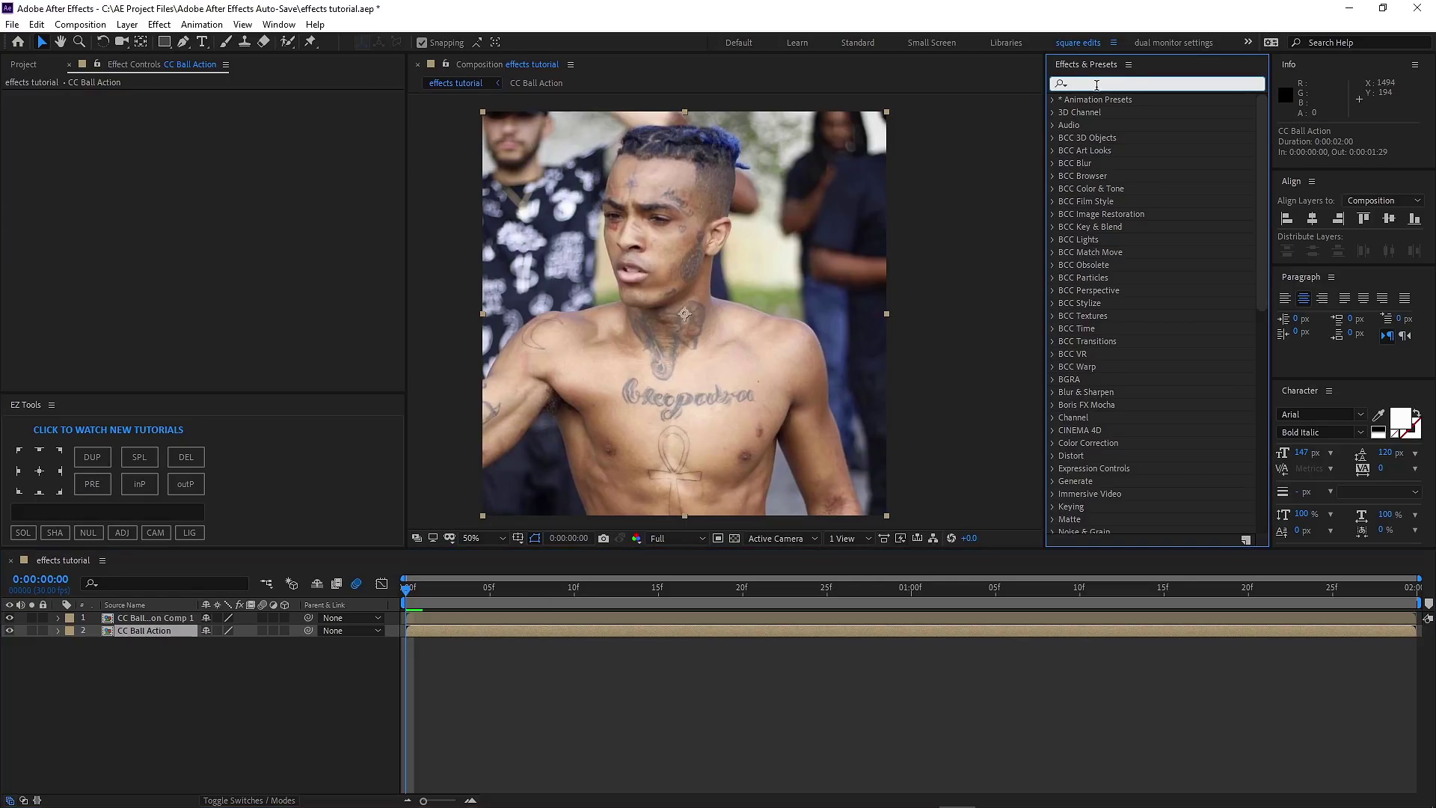
{"action": "type", "text": "tint"}
{"action": "left_click", "coordinate": [1115, 194]}
{"action": "left_click_drag", "start_coordinate": [942, 248], "coordinate": [478, 630]}
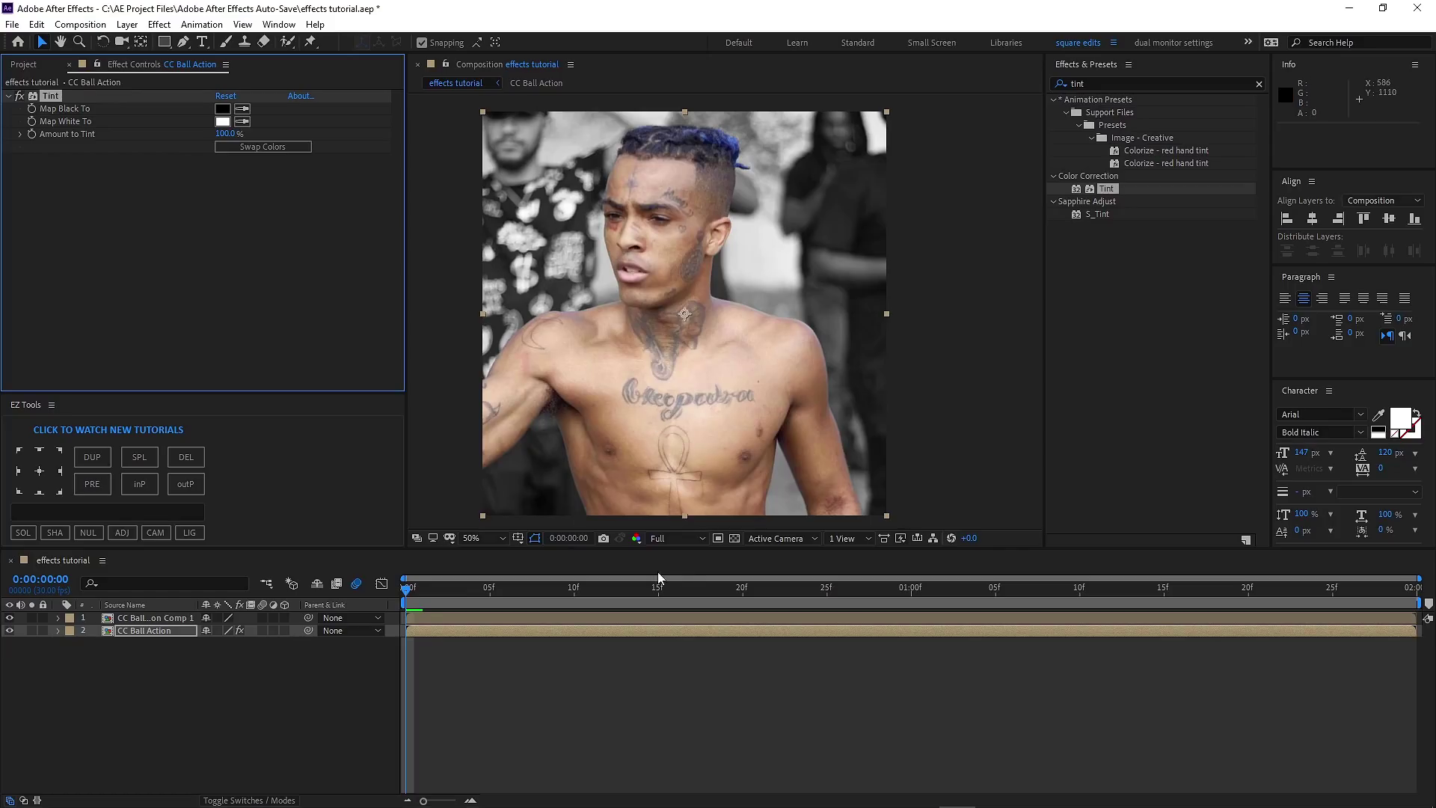
Duplicate the pre-composed cutout layer and apply the CC Ball Action effect to the lower copy.
{"action": "left_click", "coordinate": [423, 617]}
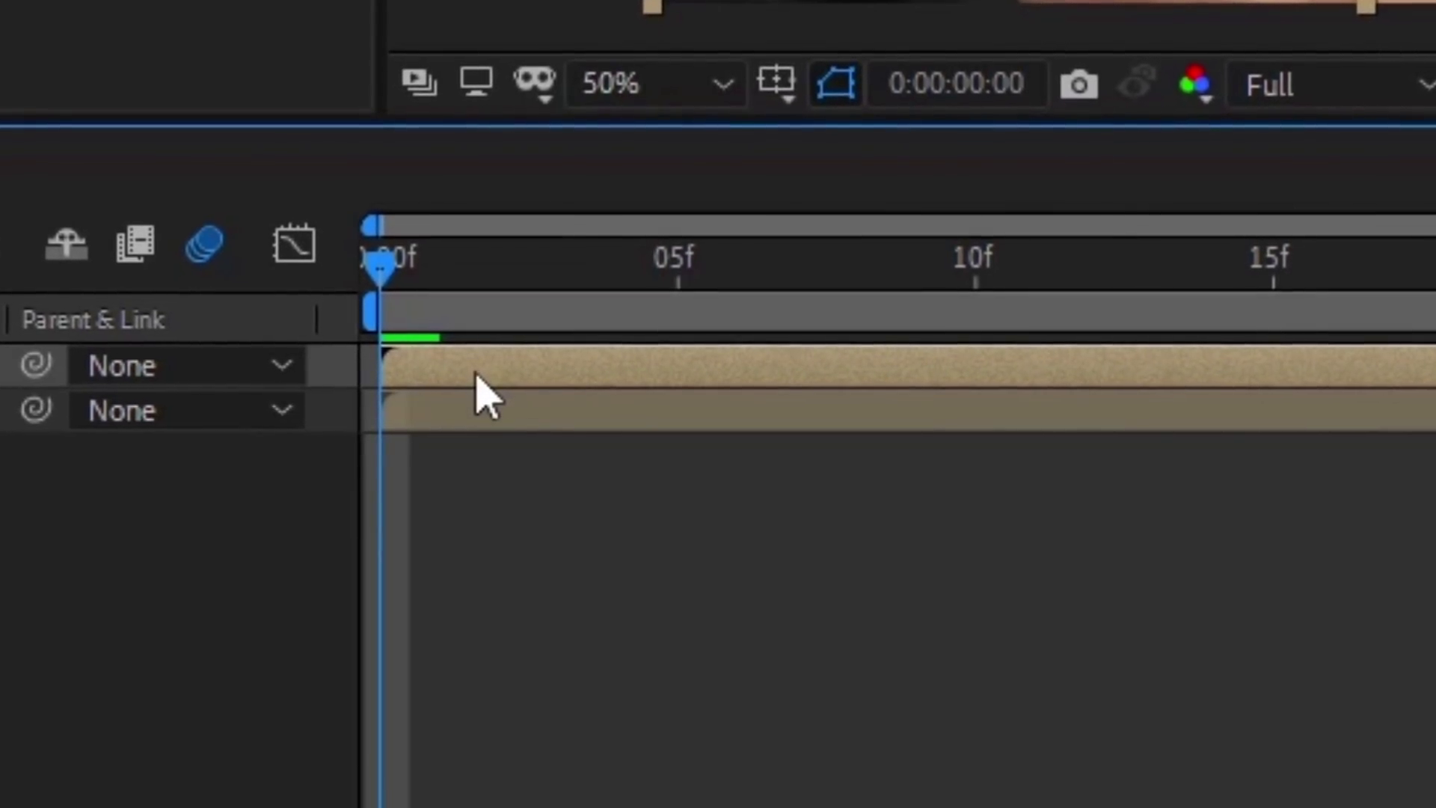
{"action": "key", "text": "ctrl+d"}
{"action": "left_click", "coordinate": [441, 417]}
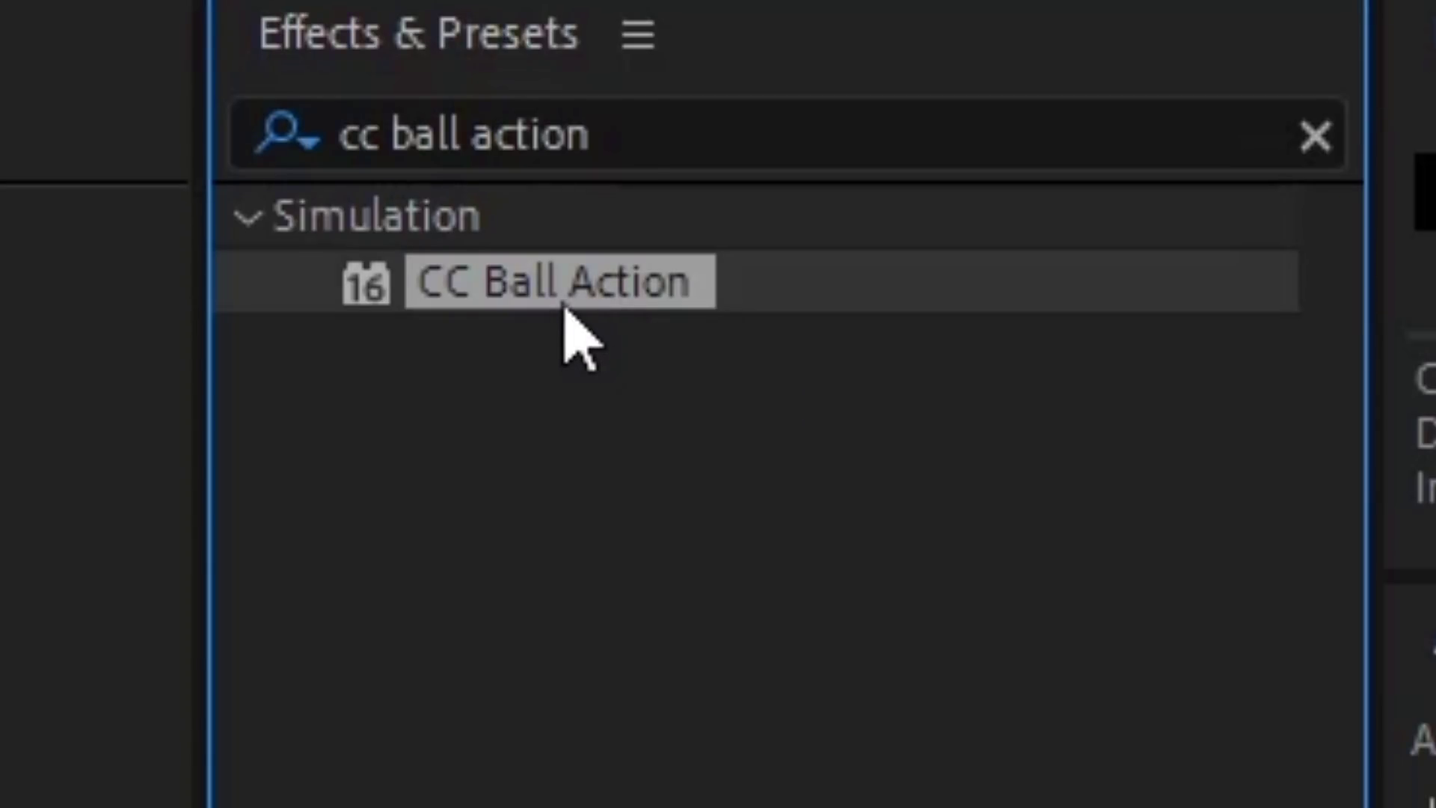
{"action": "left_click_drag", "start_coordinate": [1115, 113], "coordinate": [453, 643]}
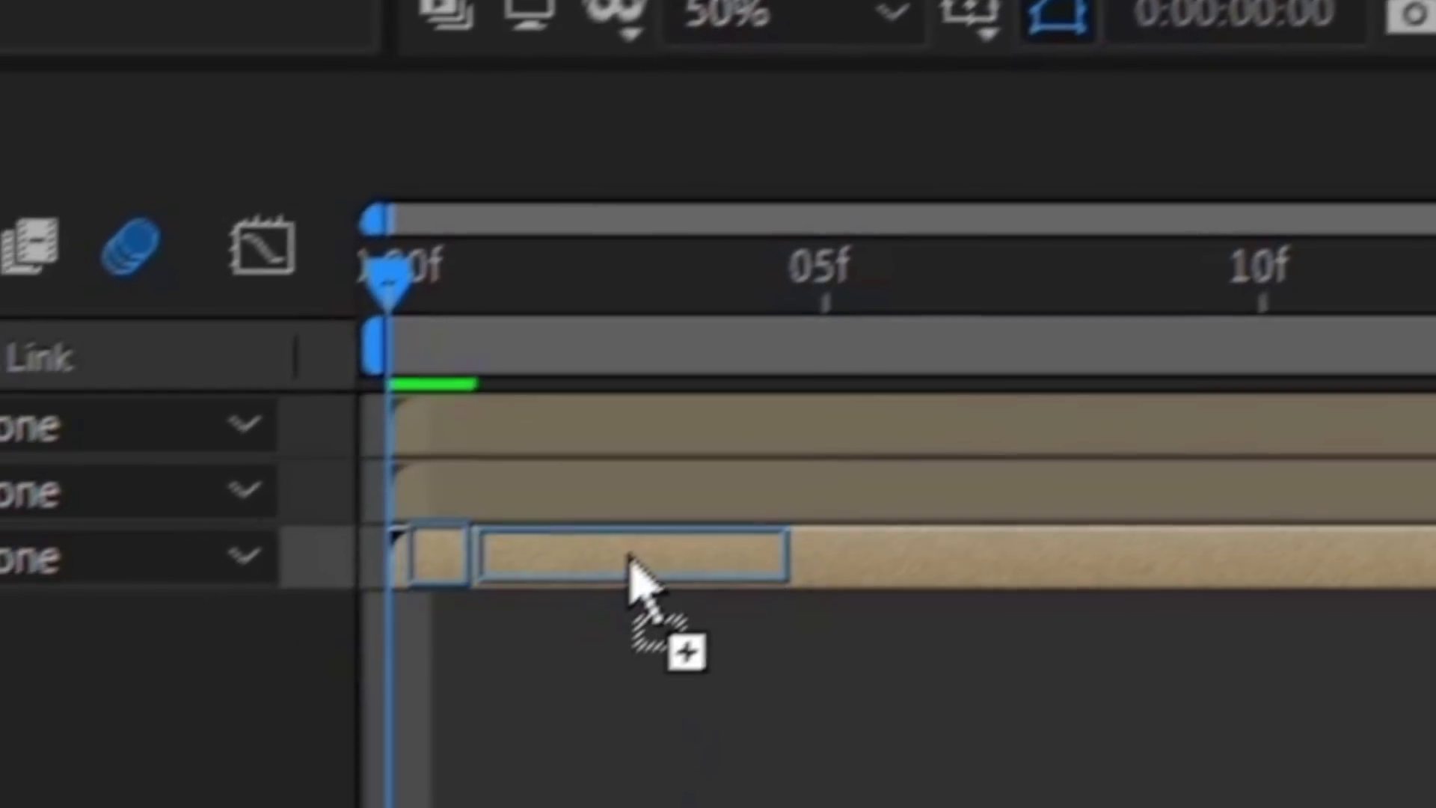
{"action": "left_click_drag", "start_coordinate": [630, 561], "coordinate": [624, 517]}
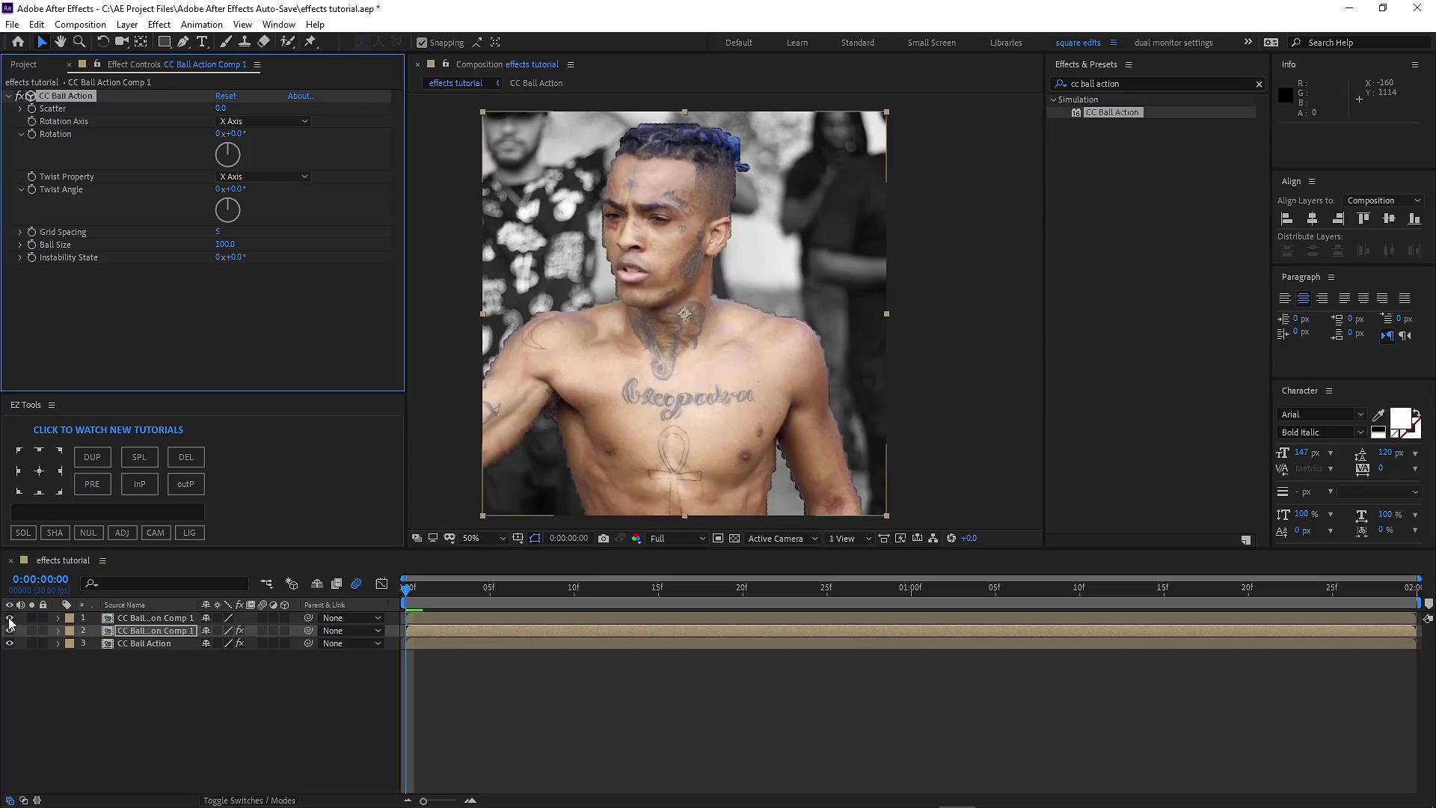
Hide the topmost cutout copy and try adjusting the CC Ball Action effect's Scatter on the lower copy.
{"action": "left_click", "coordinate": [10, 618]}
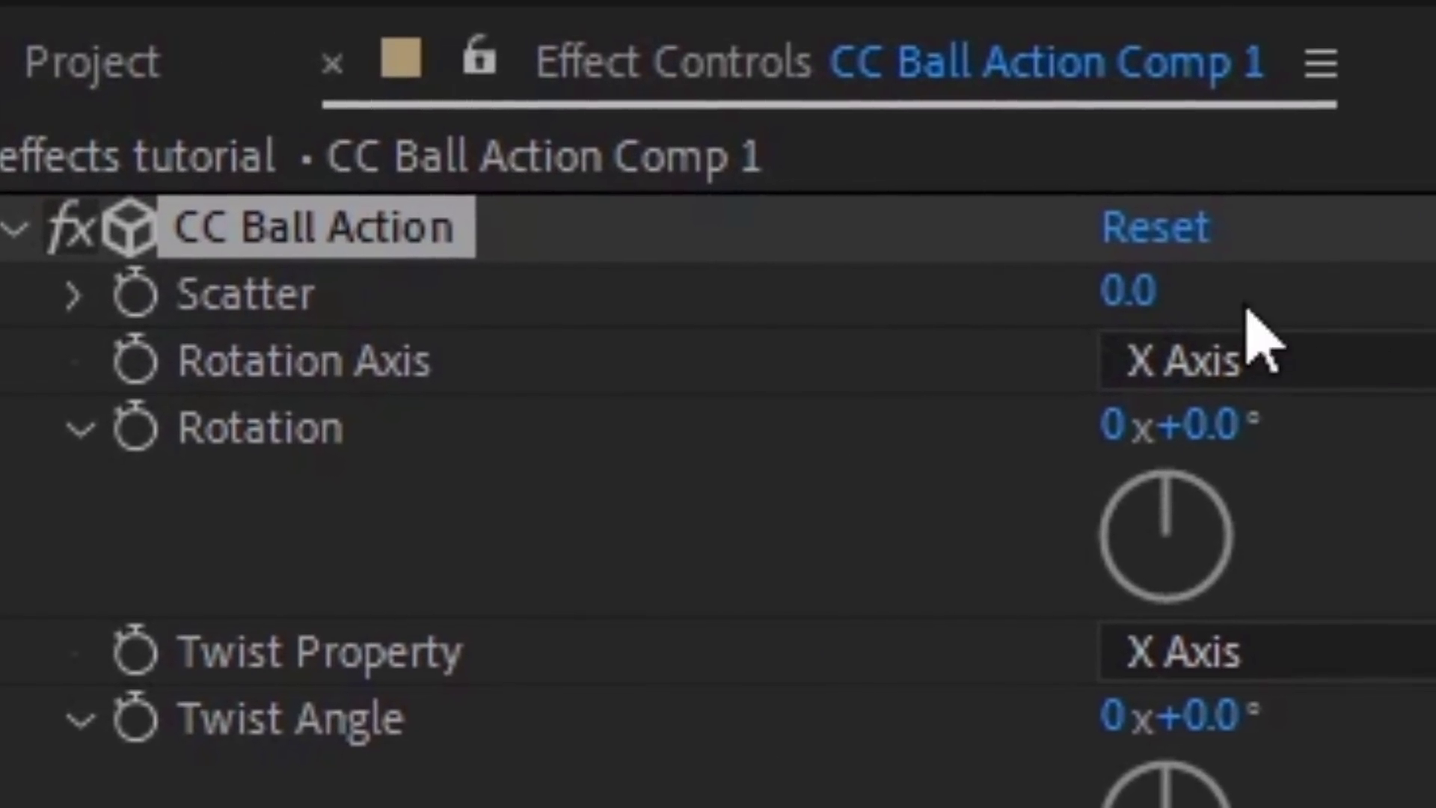
{"action": "mouse_move", "coordinate": [220, 109]}
{"action": "left_mouse_down"}
{"action": "mouse_move", "coordinate": [284, 111]}
{"action": "mouse_move", "coordinate": [223, 121]}
{"action": "left_mouse_up"}
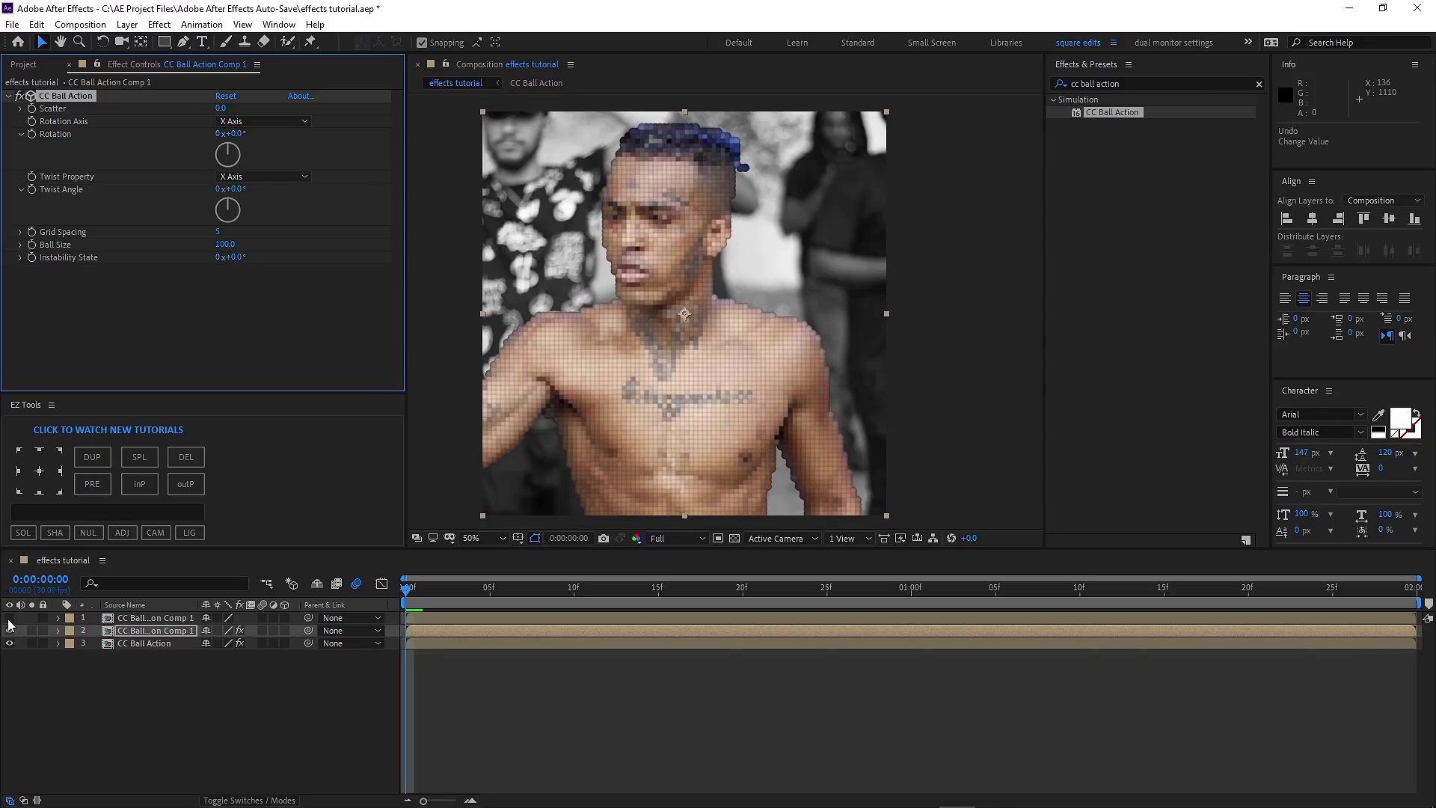
Show the topmost cutout copy and keyframe the lower copy's Scatter from 0 at the start to 153 at 0:00:01:14.
{"action": "left_click", "coordinate": [9, 618]}
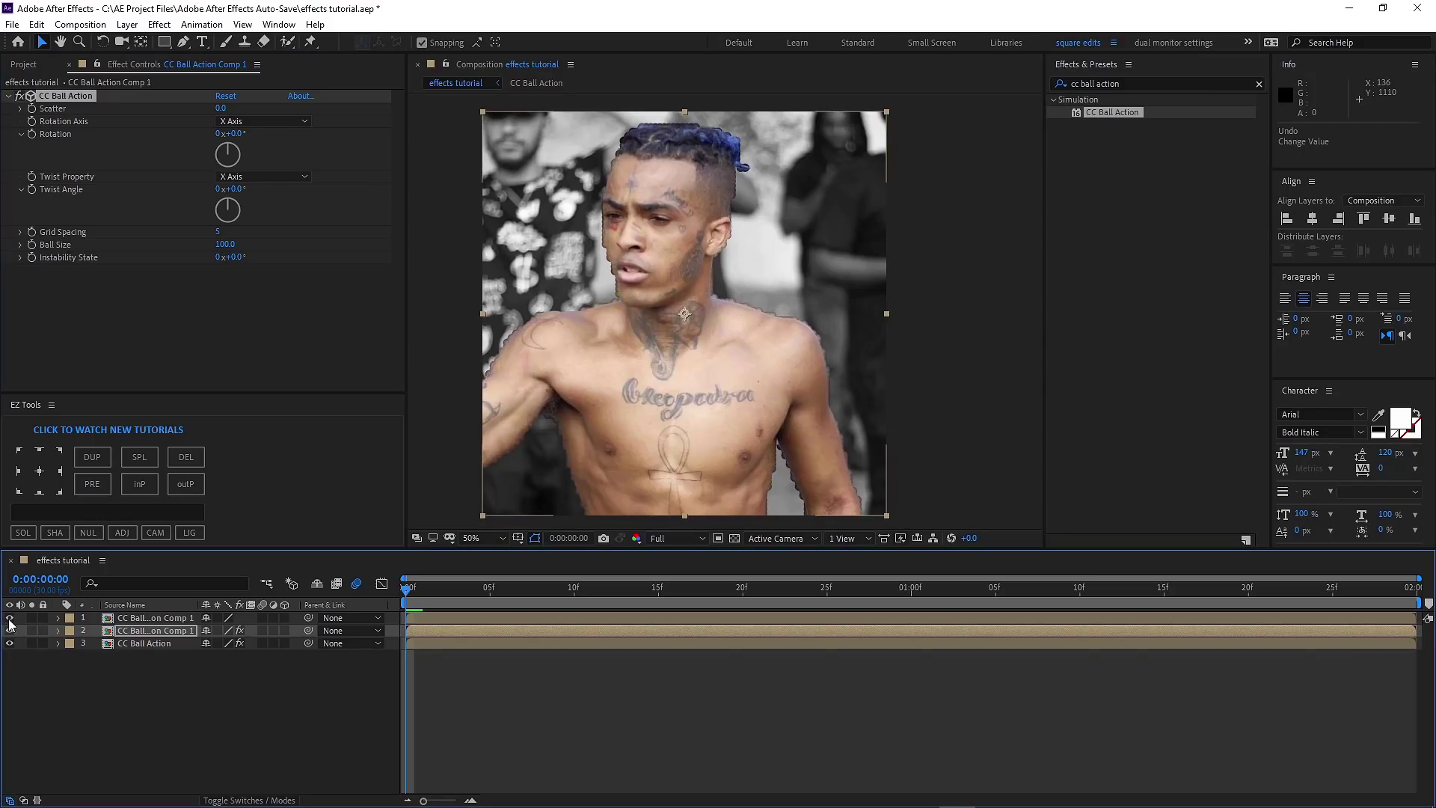
{"action": "left_click", "coordinate": [32, 110]}
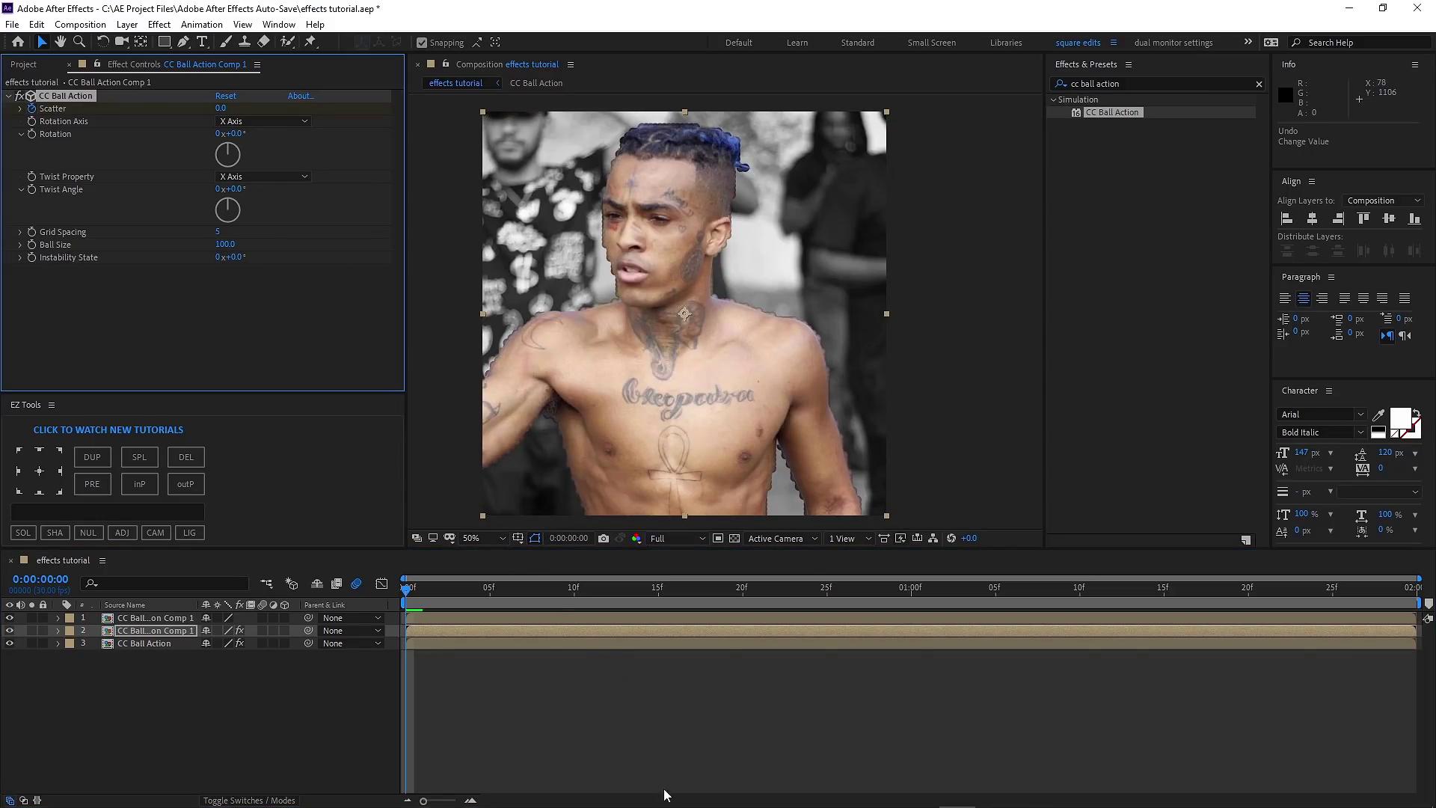
{"action": "key", "text": "u"}
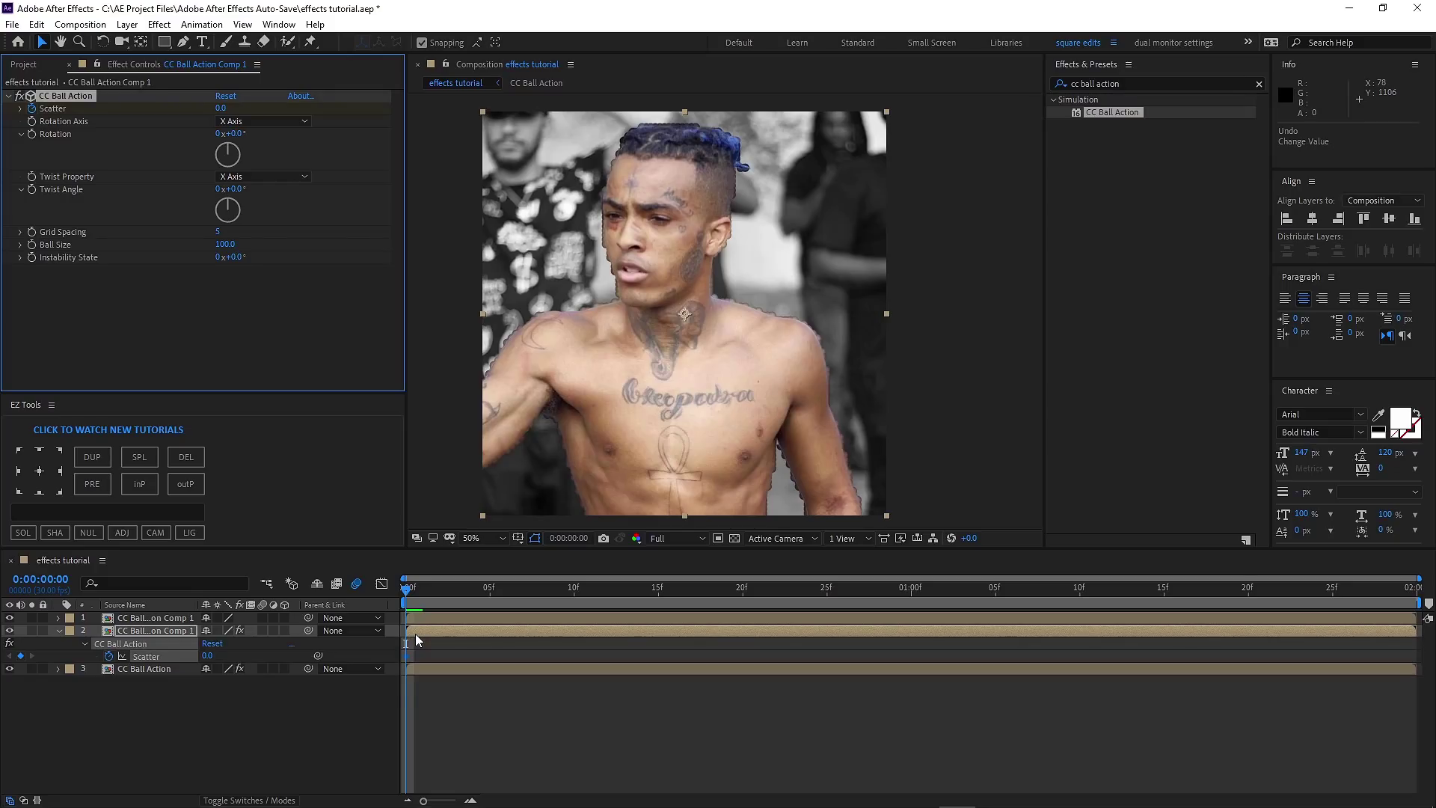
{"action": "left_click_drag", "start_coordinate": [407, 589], "coordinate": [1038, 622]}
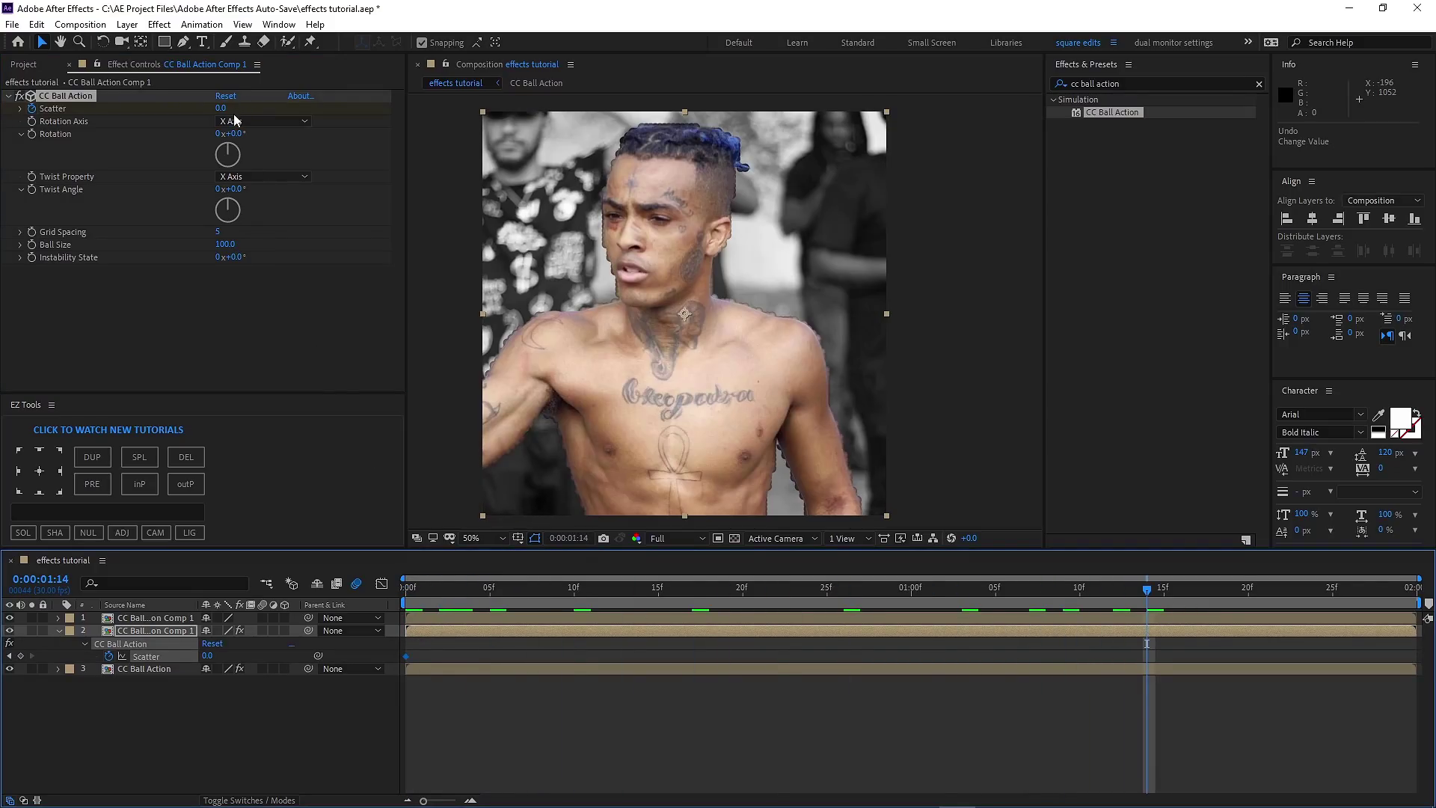
{"action": "left_click_drag", "start_coordinate": [220, 109], "coordinate": [338, 112]}
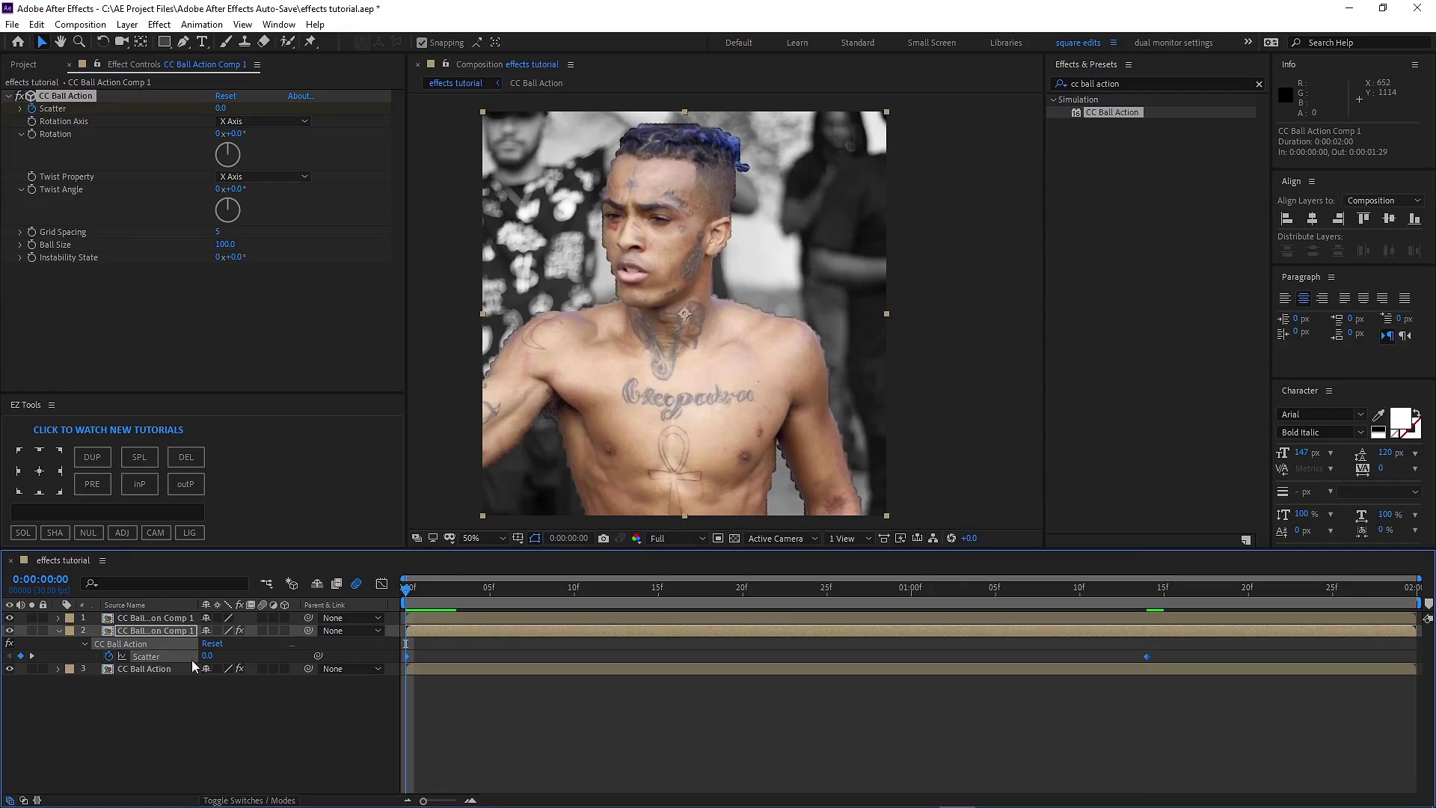
Reshape the Scatter value curve so it rises quickly and eases out long into the last keyframe, and preview the animation.
{"action": "left_click", "coordinate": [381, 584]}
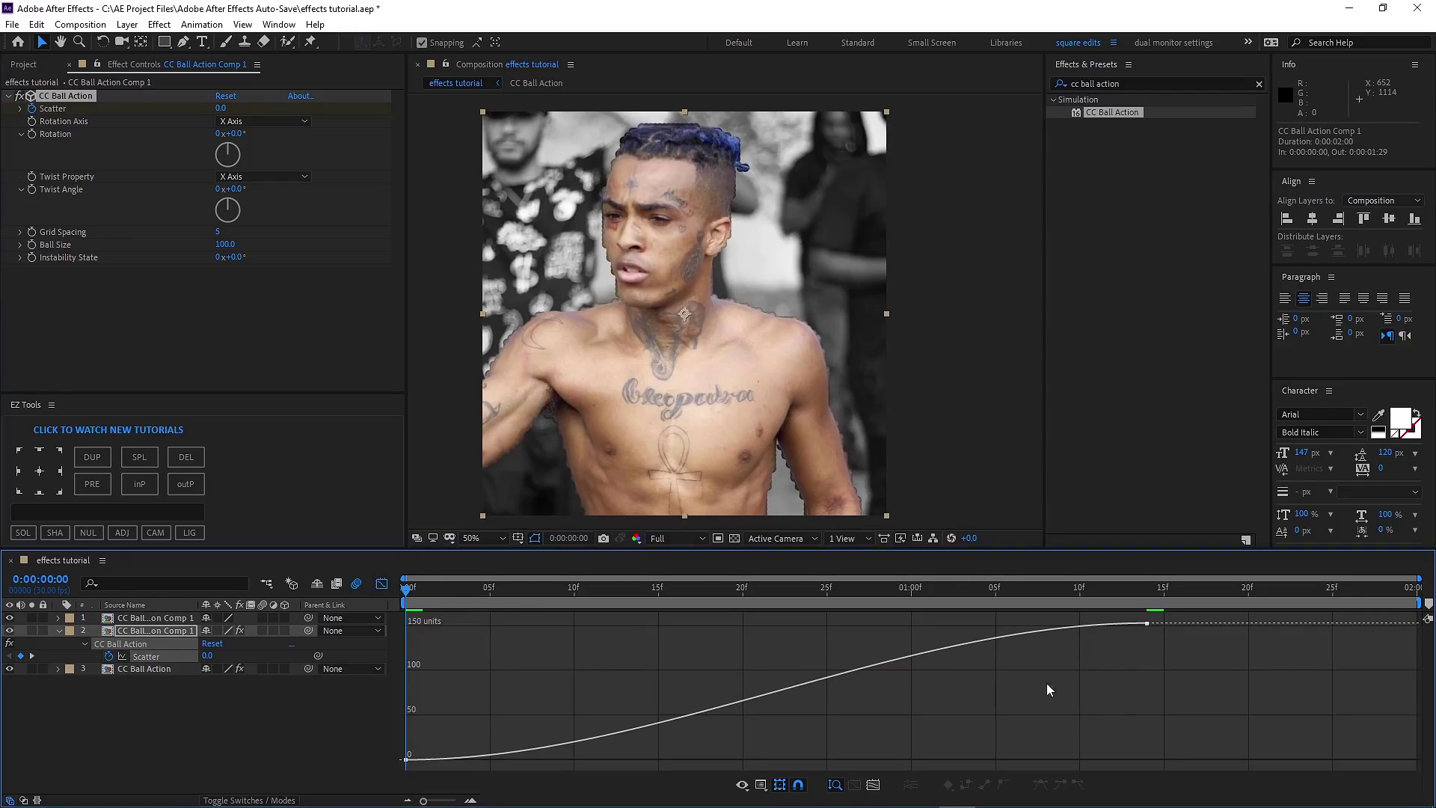
{"action": "left_click_drag", "start_coordinate": [1122, 789], "coordinate": [1068, 599]}
{"action": "left_click_drag", "start_coordinate": [1212, 711], "coordinate": [1089, 595]}
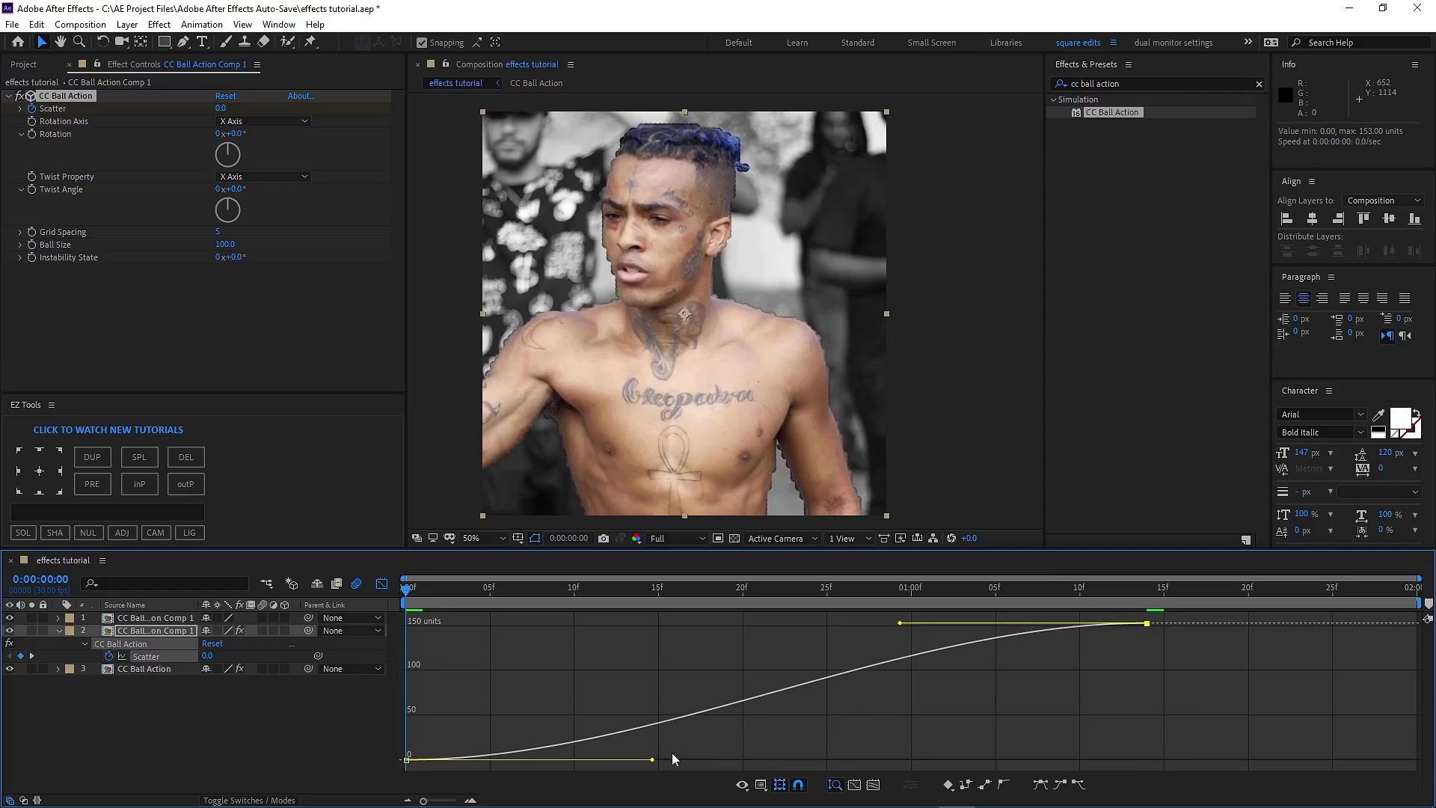
{"action": "left_click_drag", "start_coordinate": [900, 628], "coordinate": [404, 625]}
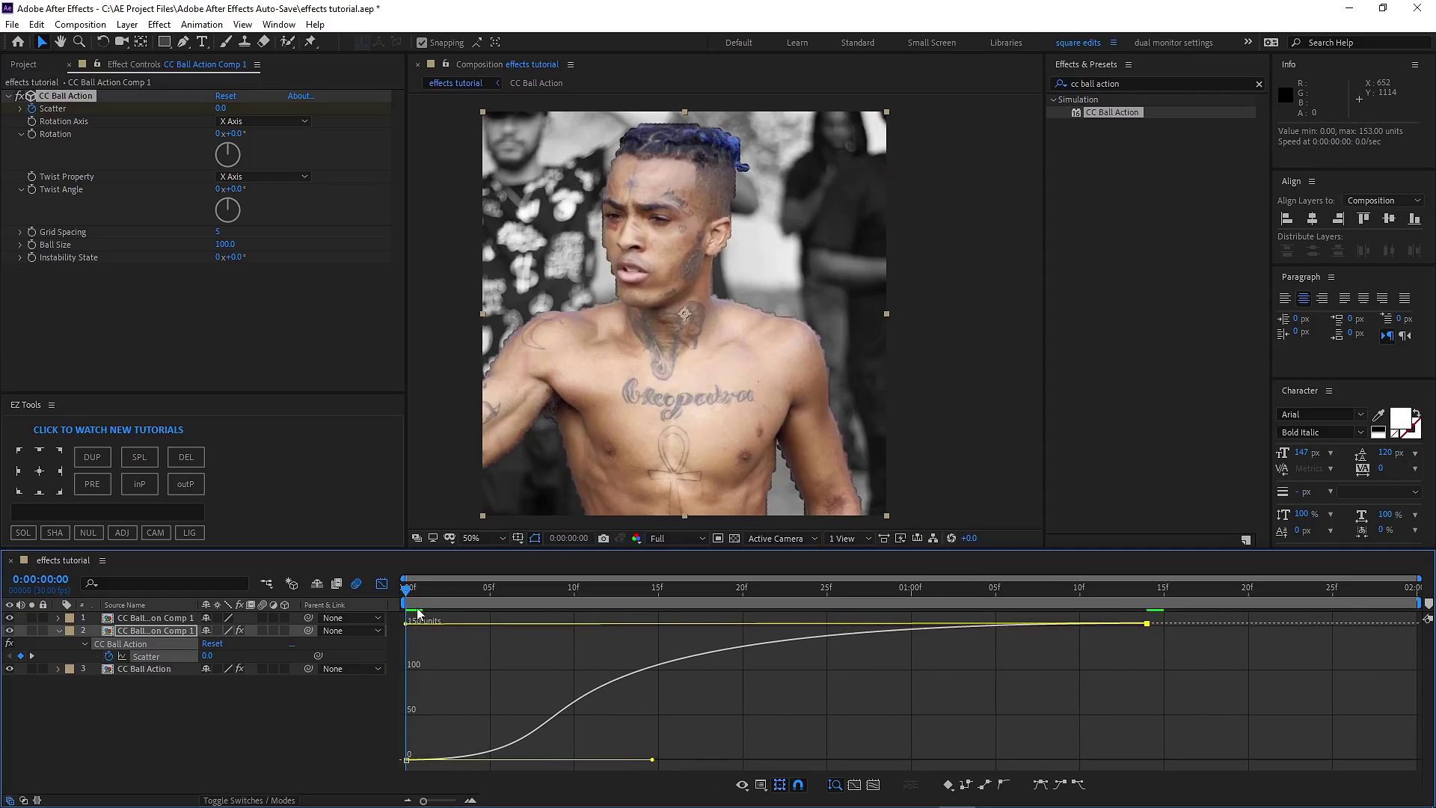
{"action": "key", "text": "shift+F3"}
{"action": "key", "text": "space"}
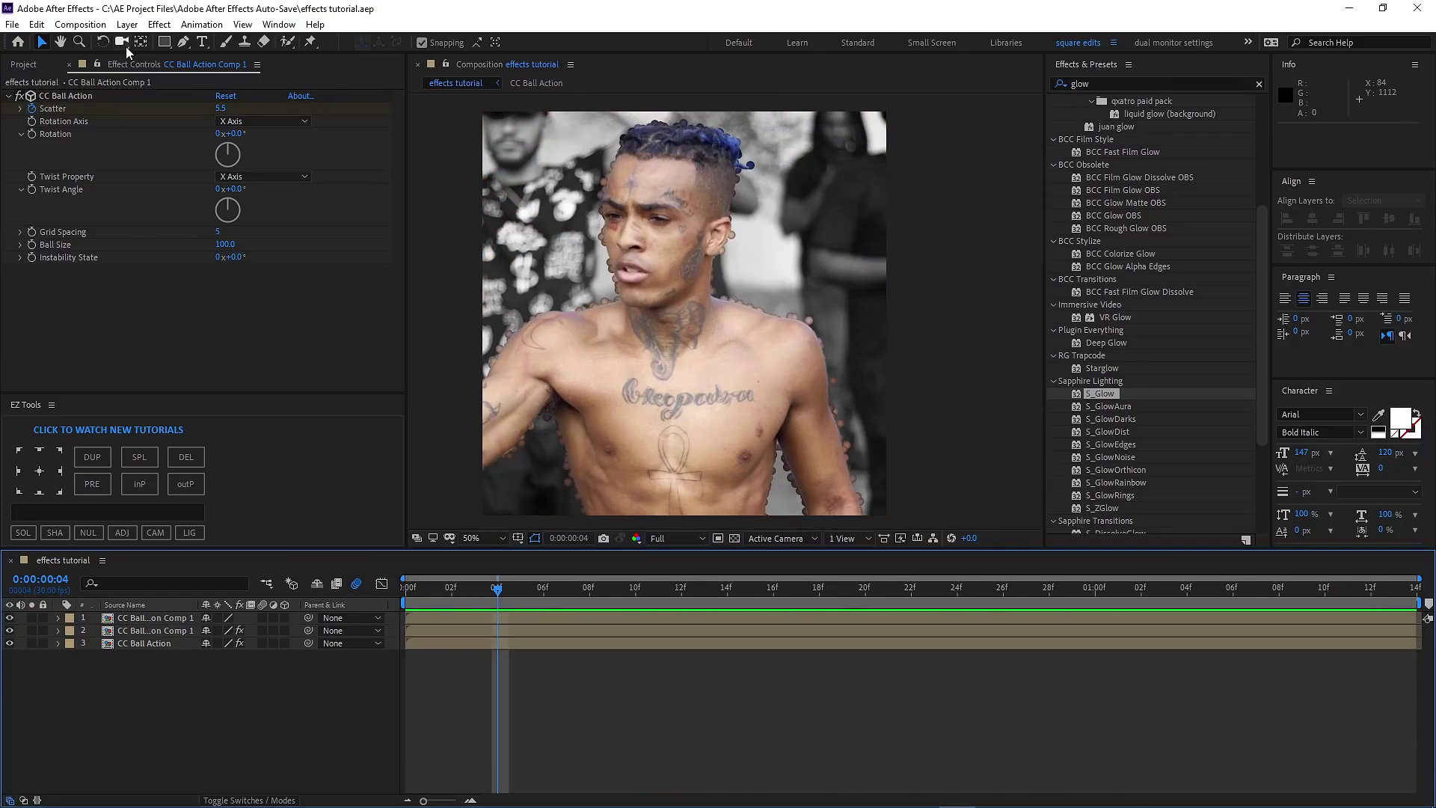
Add a two-node camera with the 15mm preset and turn the layers beneath it into 3D layers.
{"action": "left_click", "coordinate": [127, 23]}
{"action": "mouse_move", "coordinate": [247, 42]}
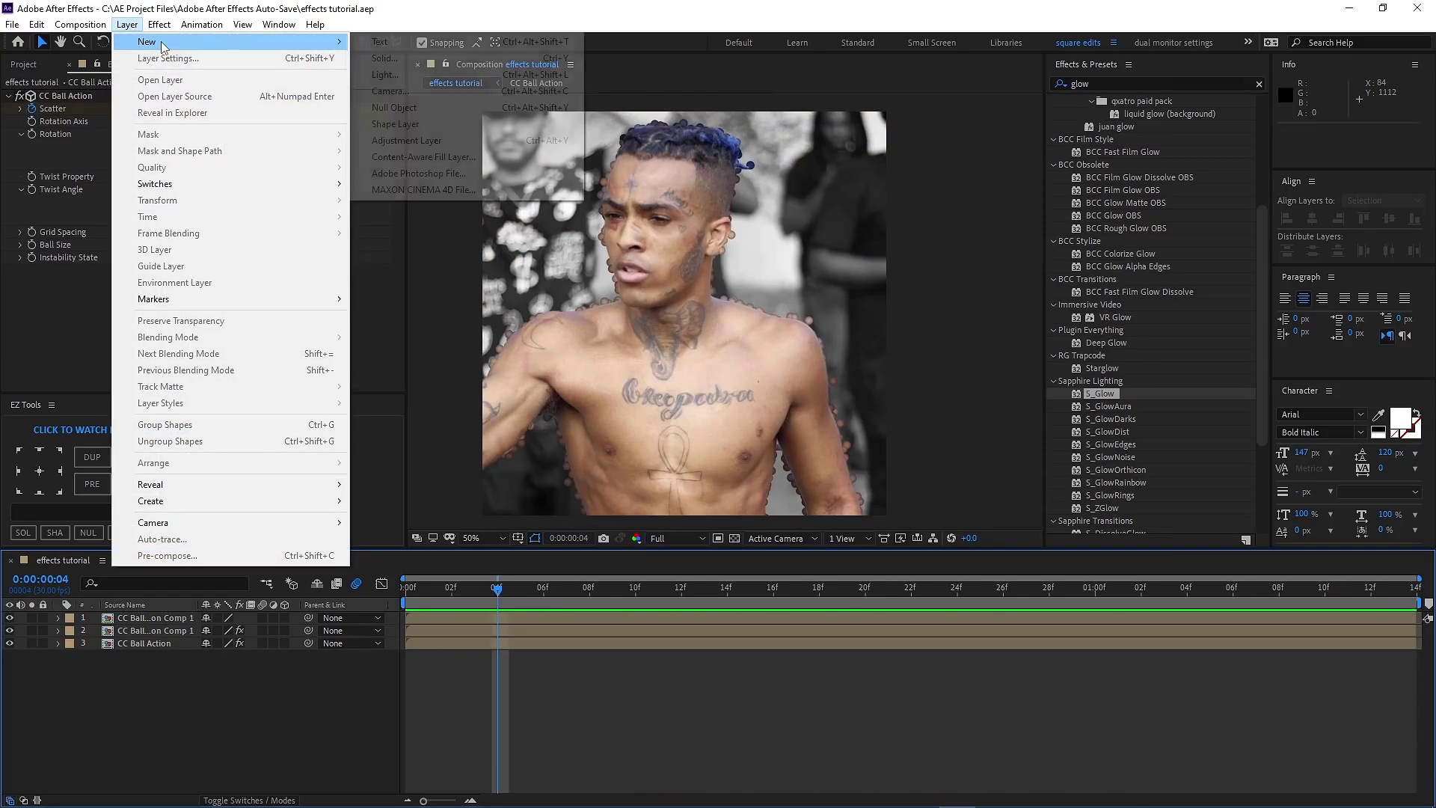
{"action": "left_click", "coordinate": [404, 91]}
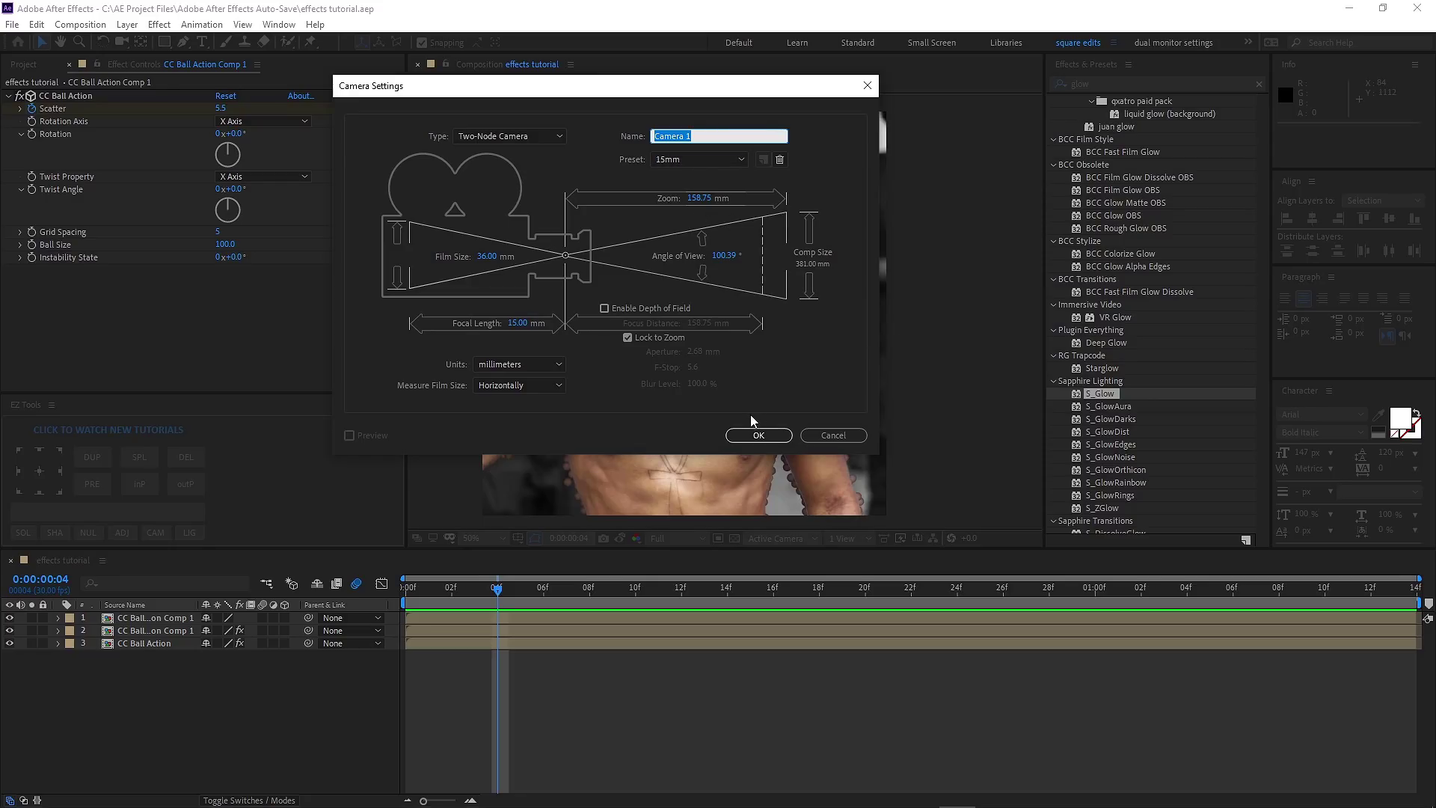
{"action": "left_click", "coordinate": [752, 435]}
{"action": "left_click_drag", "start_coordinate": [286, 632], "coordinate": [284, 665]}
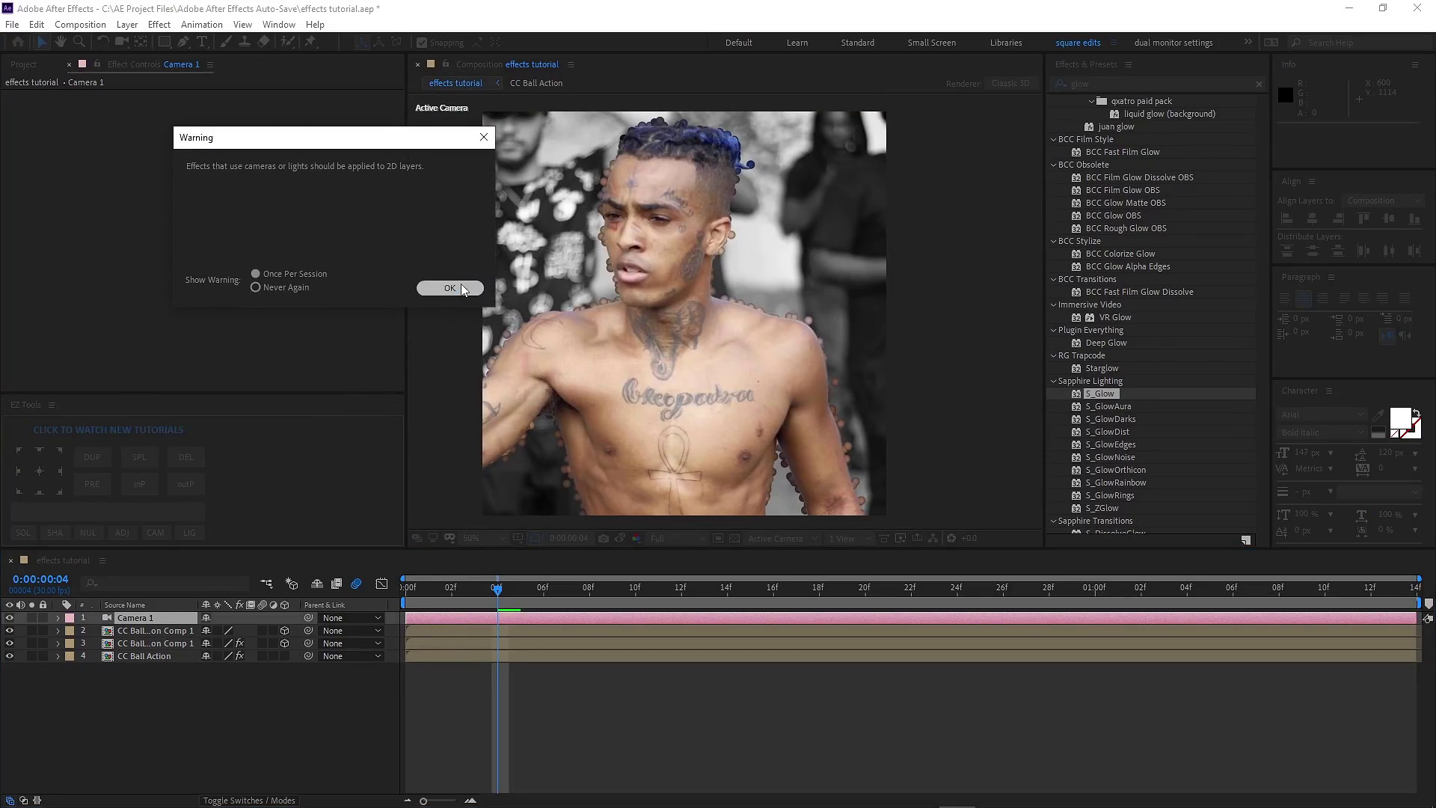
{"action": "left_click", "coordinate": [451, 288]}
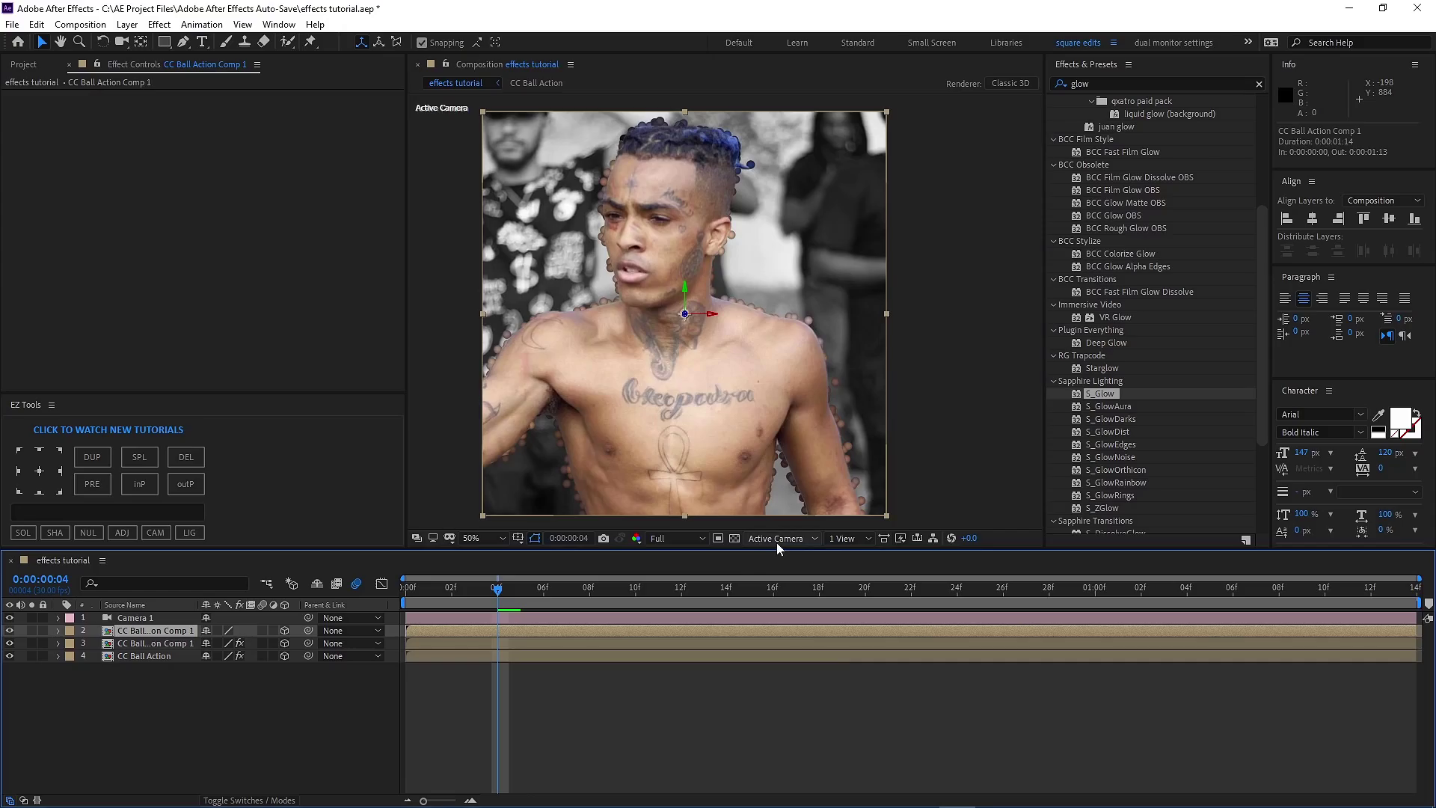
In the Left view, push the ball-effect copy back along Z and the tinted background further back to Z 306, and return to Active Camera.
{"action": "left_click", "coordinate": [778, 539]}
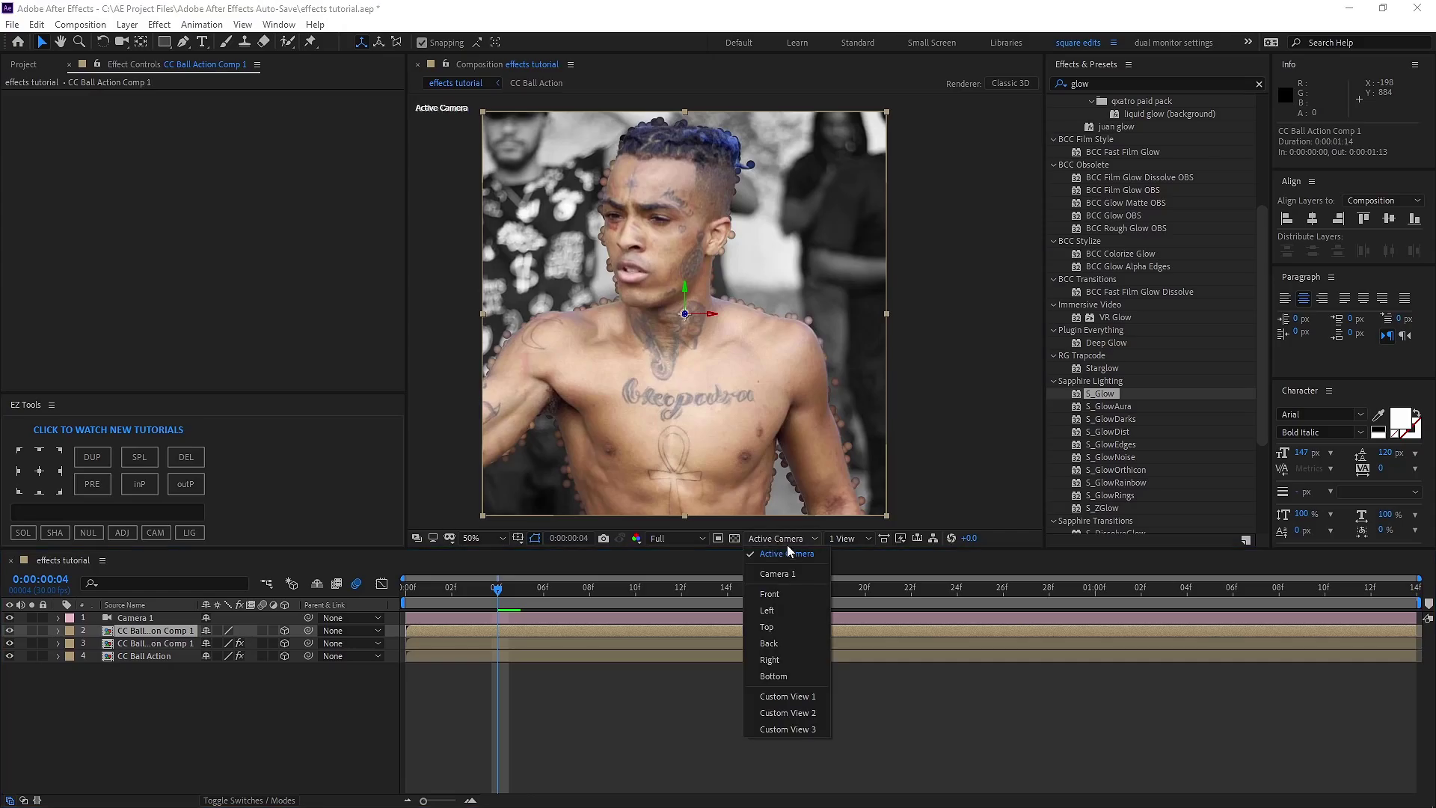
{"action": "left_click", "coordinate": [767, 611]}
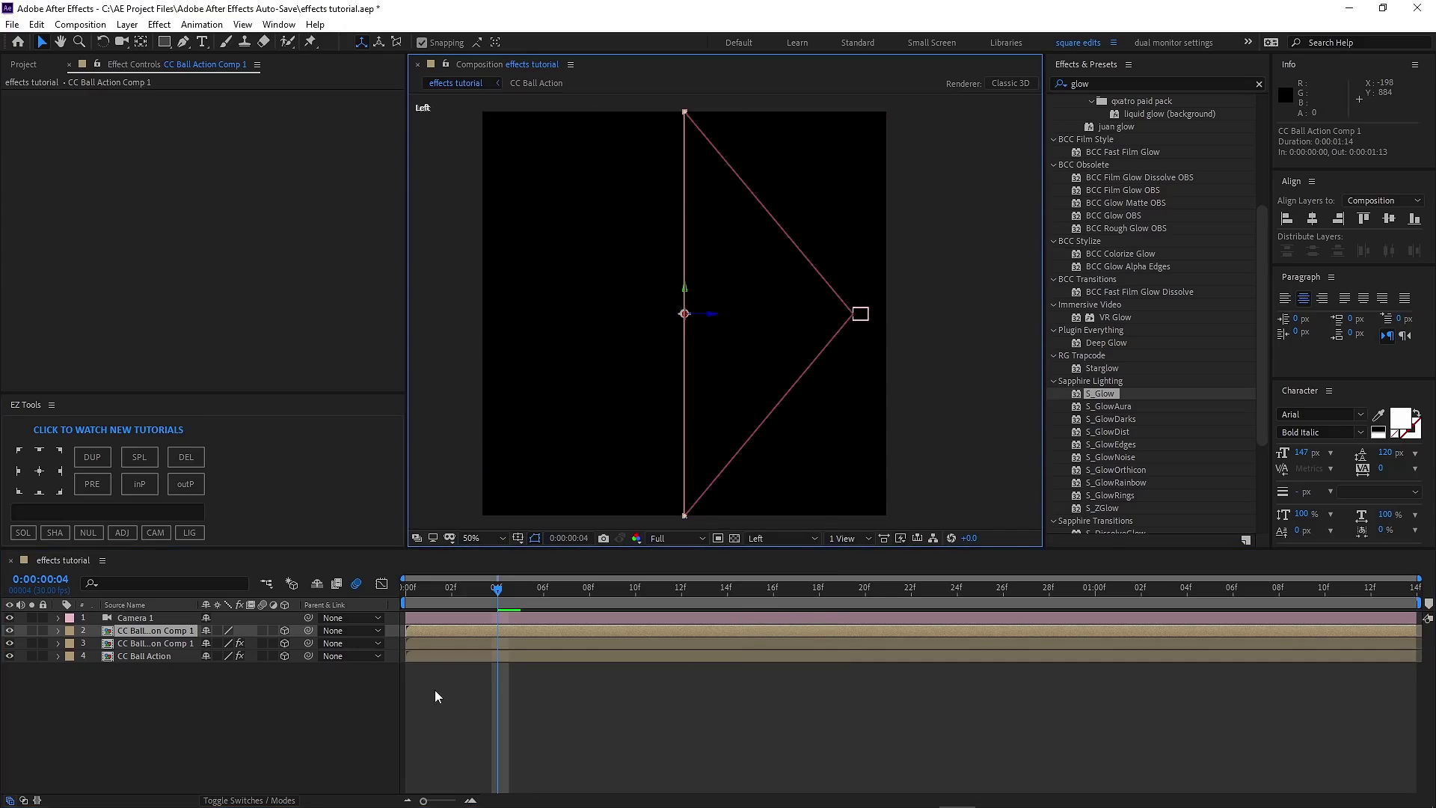
{"action": "left_click", "coordinate": [479, 644]}
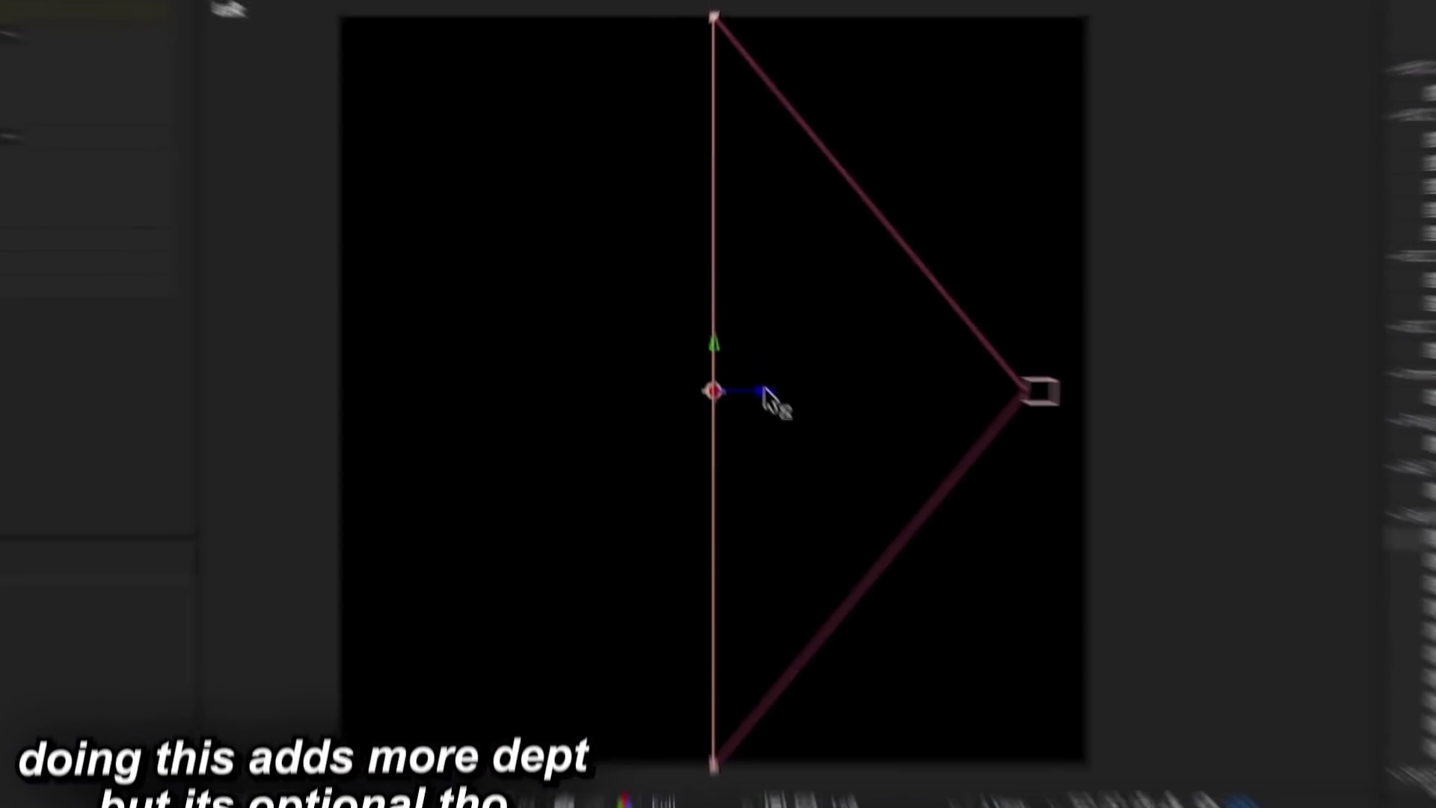
{"action": "left_click_drag", "start_coordinate": [713, 316], "coordinate": [663, 316]}
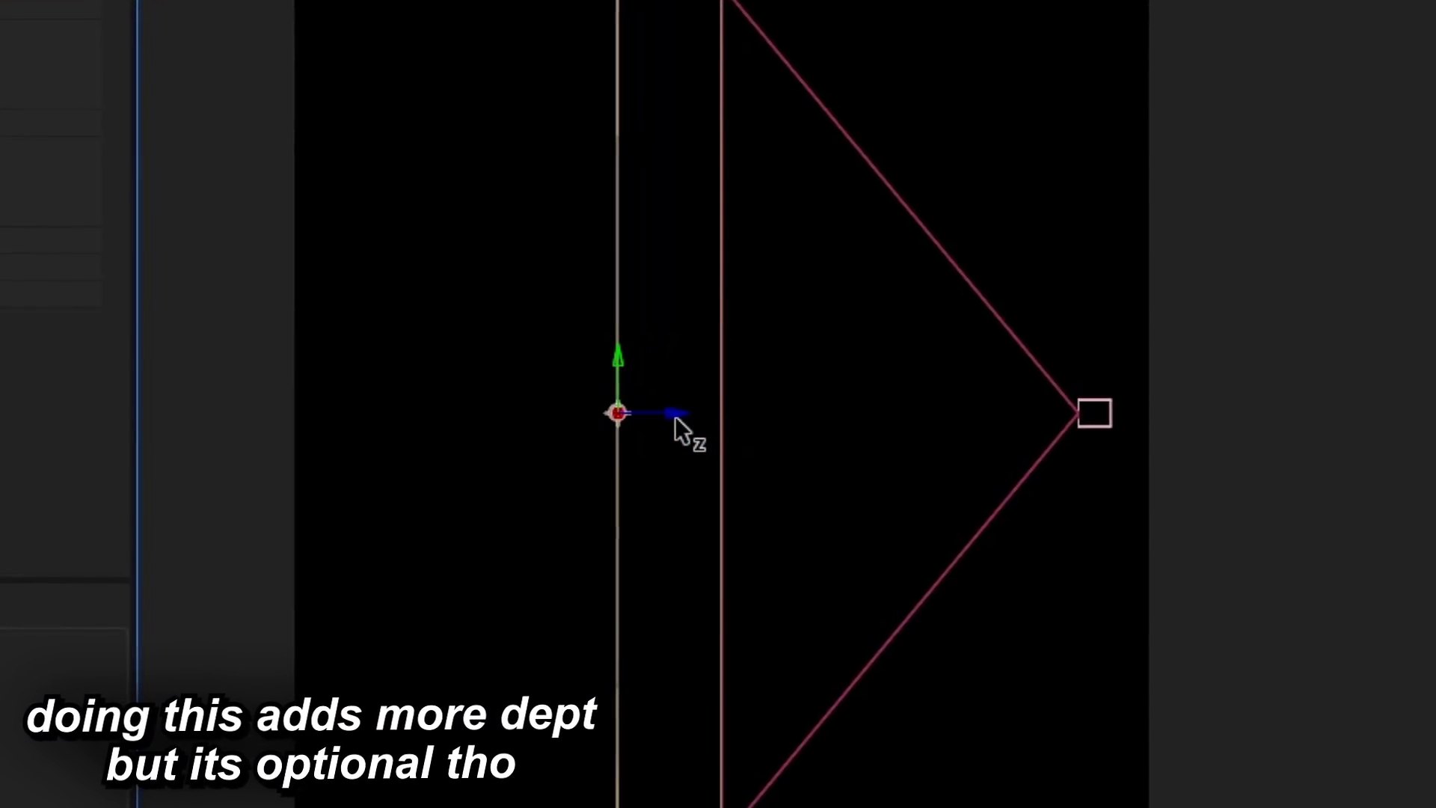
{"action": "key", "text": "ctrl+z"}
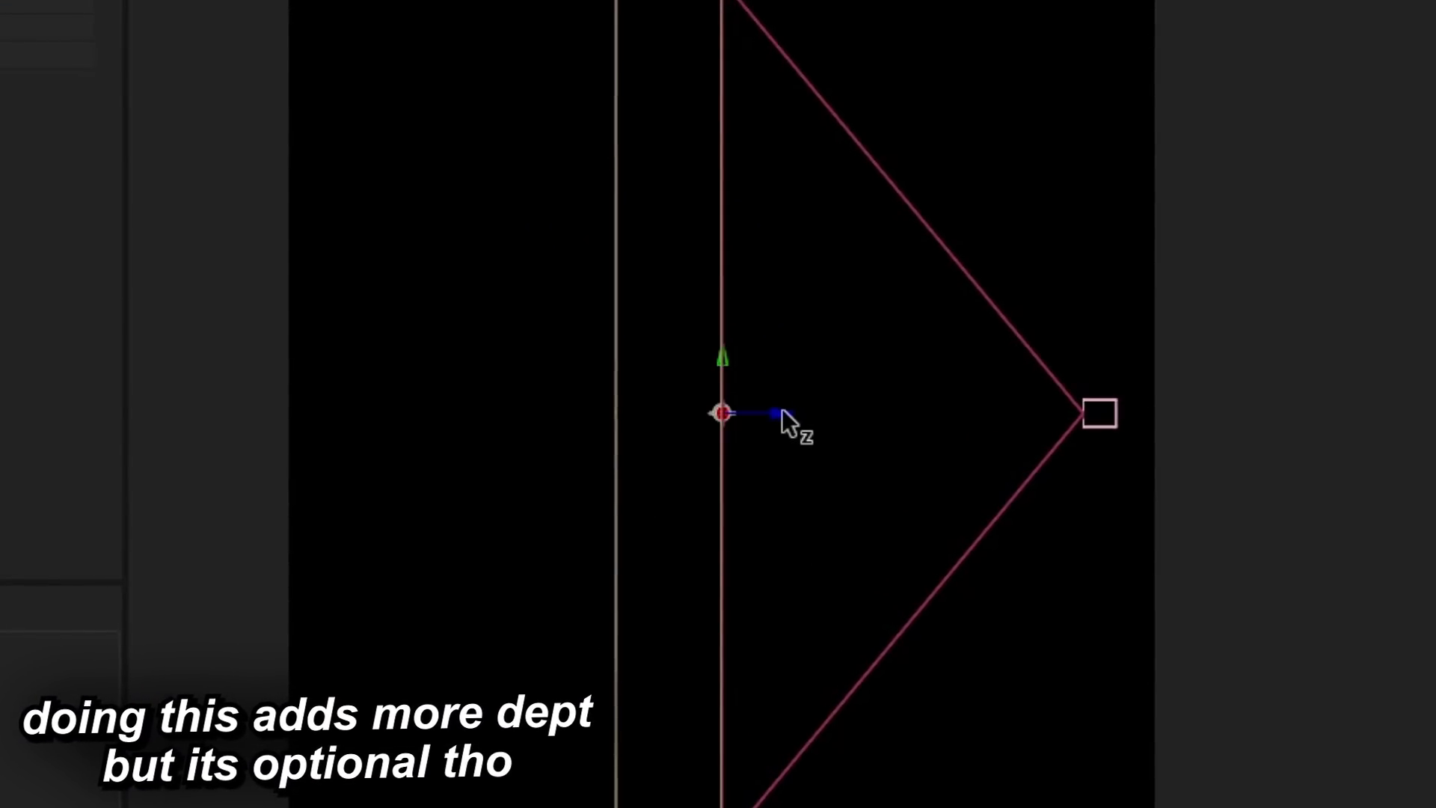
{"action": "left_click_drag", "start_coordinate": [783, 410], "coordinate": [531, 438]}
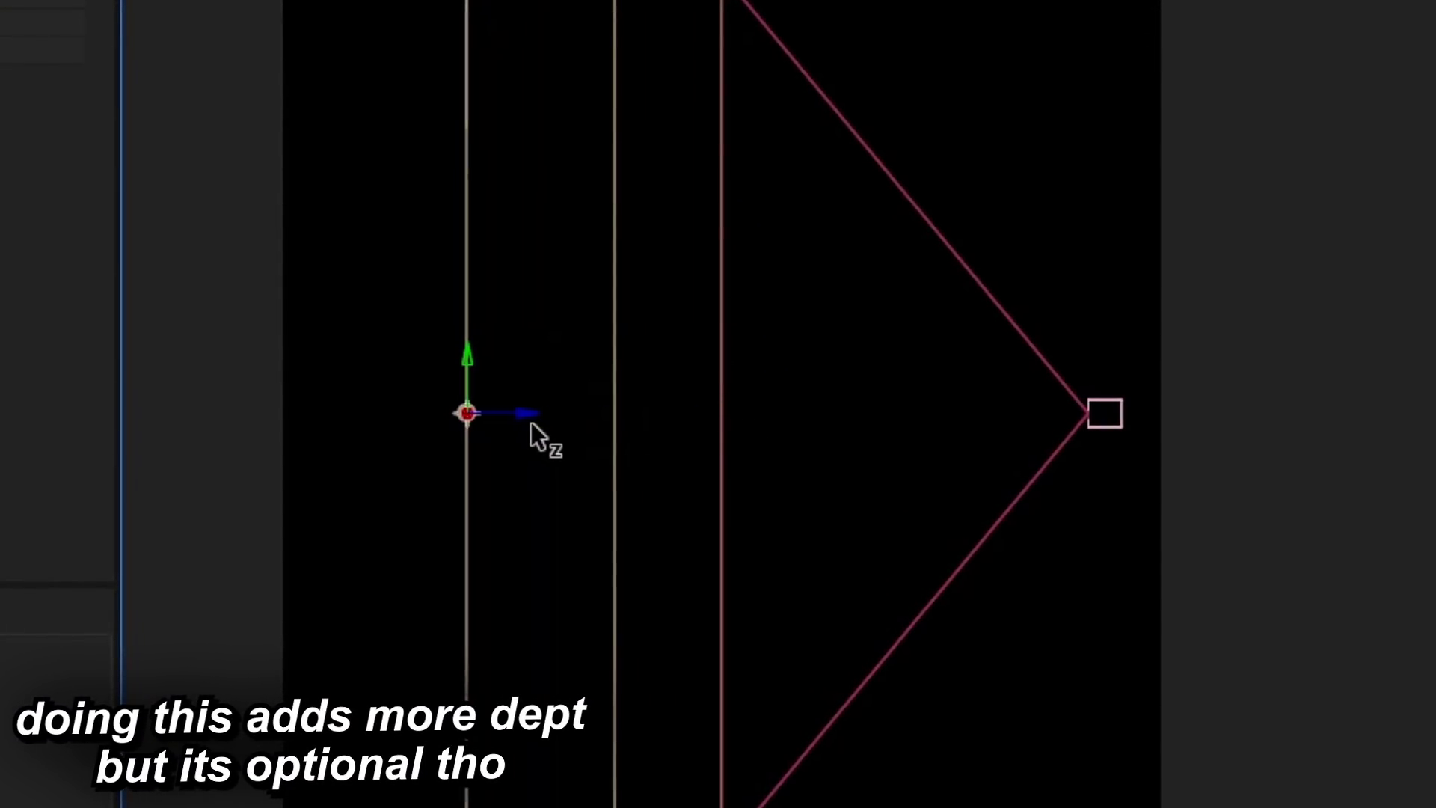
{"action": "key", "text": "F12"}
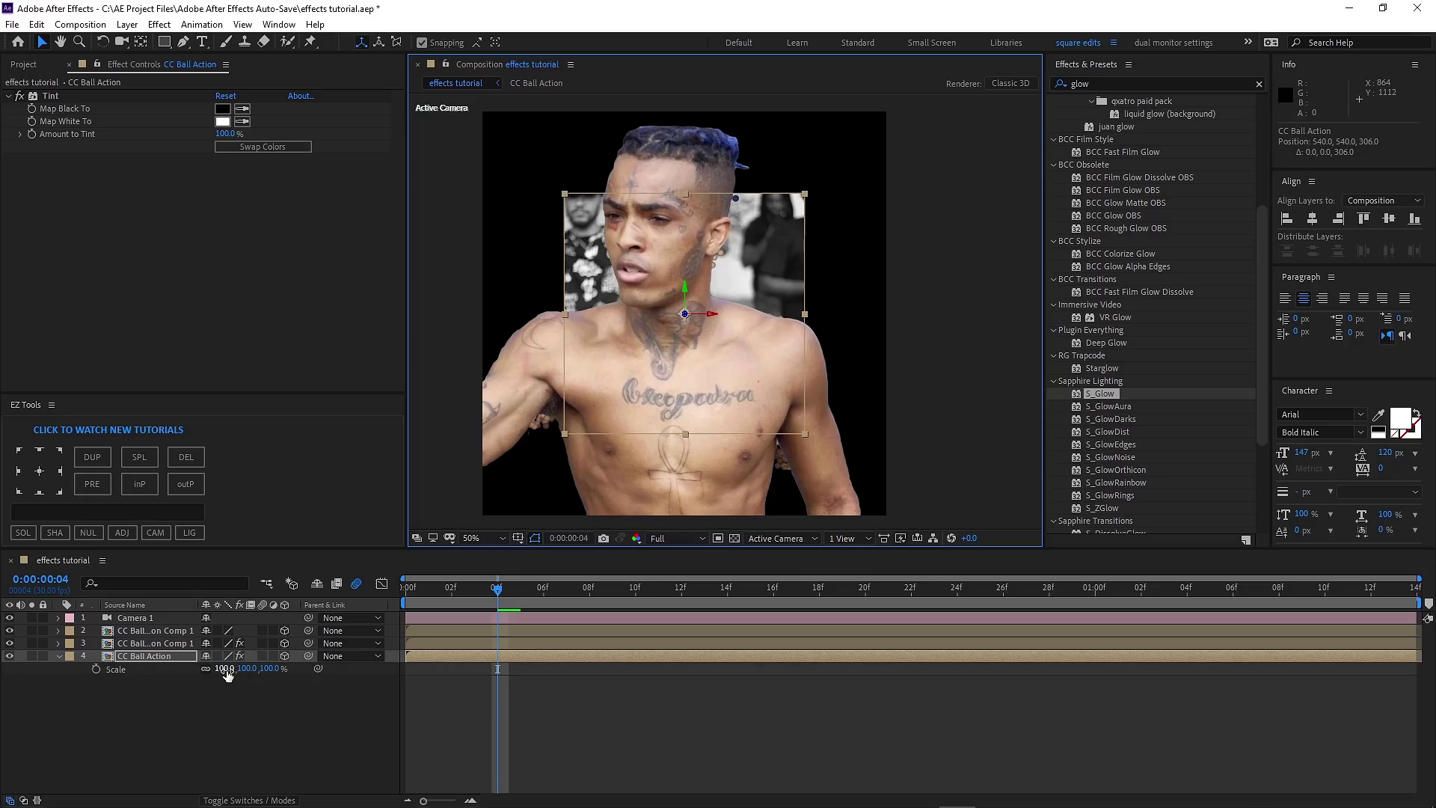
Scale the tinted background up to fill the frame again and scale the ball-effect copy to 130%.
{"action": "left_click_drag", "start_coordinate": [228, 673], "coordinate": [251, 657]}
{"action": "left_click", "coordinate": [478, 643]}
{"action": "key", "text": "s"}
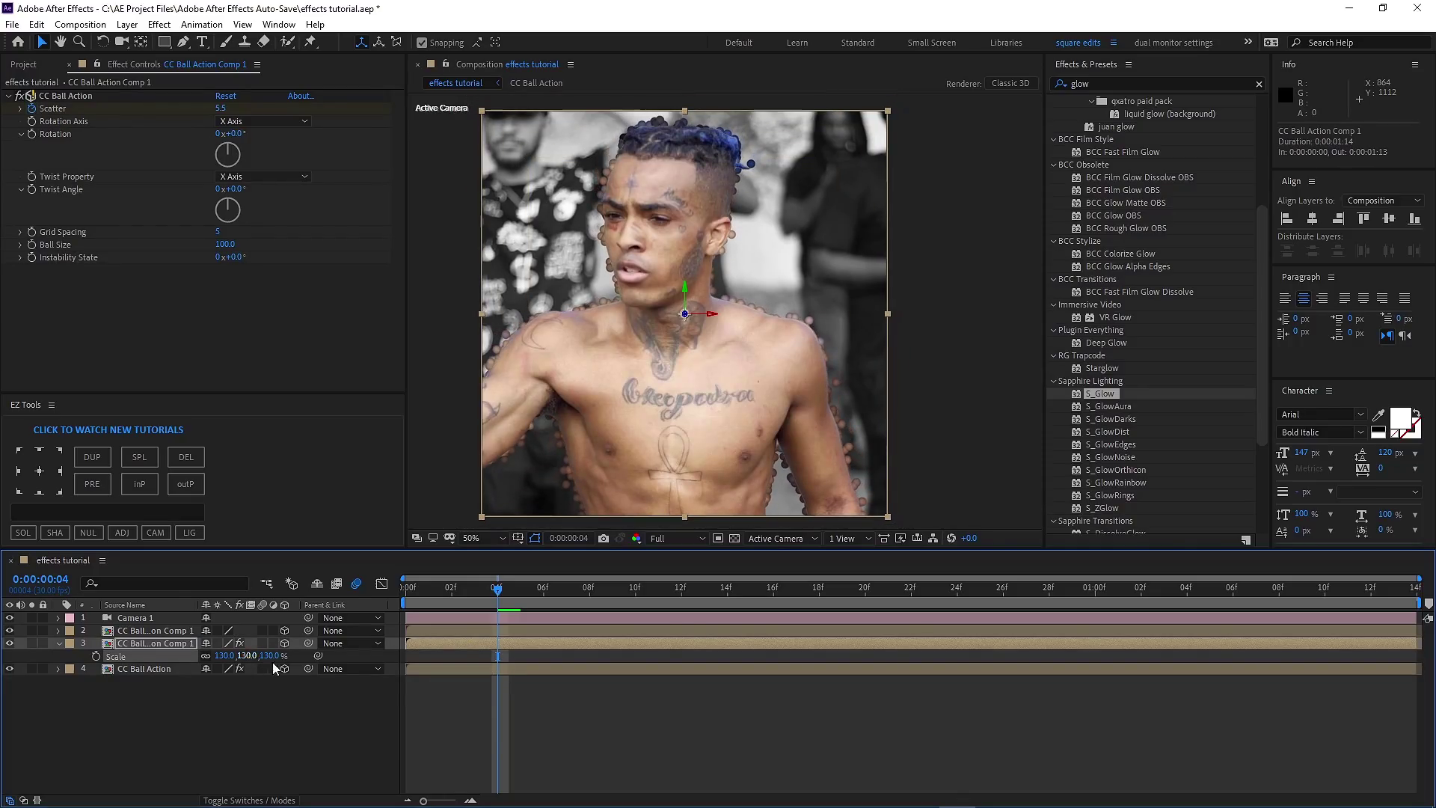
Create a null object and parent Camera 1 to it.
{"action": "left_click", "coordinate": [127, 24]}
{"action": "mouse_move", "coordinate": [150, 37]}
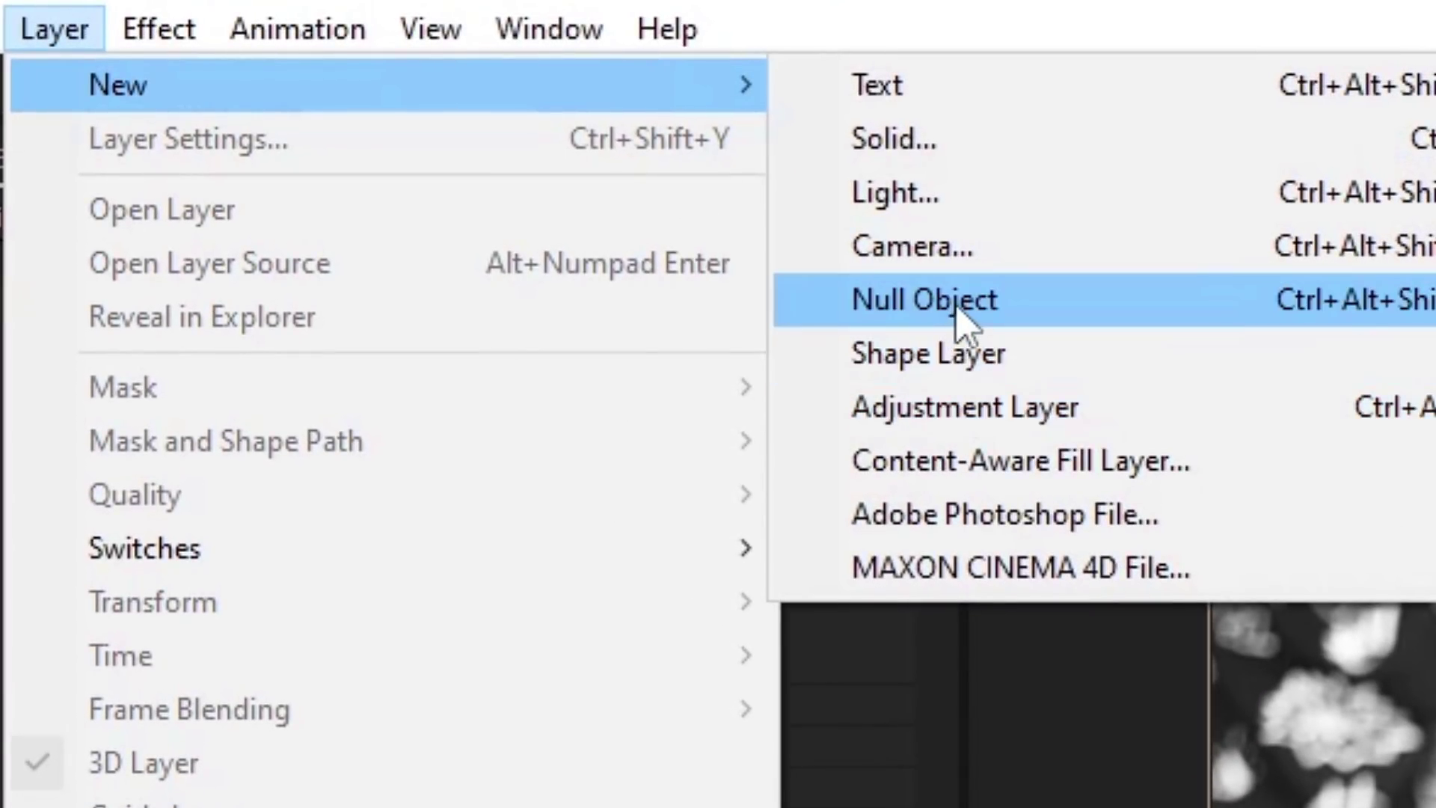
{"action": "left_click", "coordinate": [957, 313]}
{"action": "left_click_drag", "start_coordinate": [564, 488], "coordinate": [375, 472]}
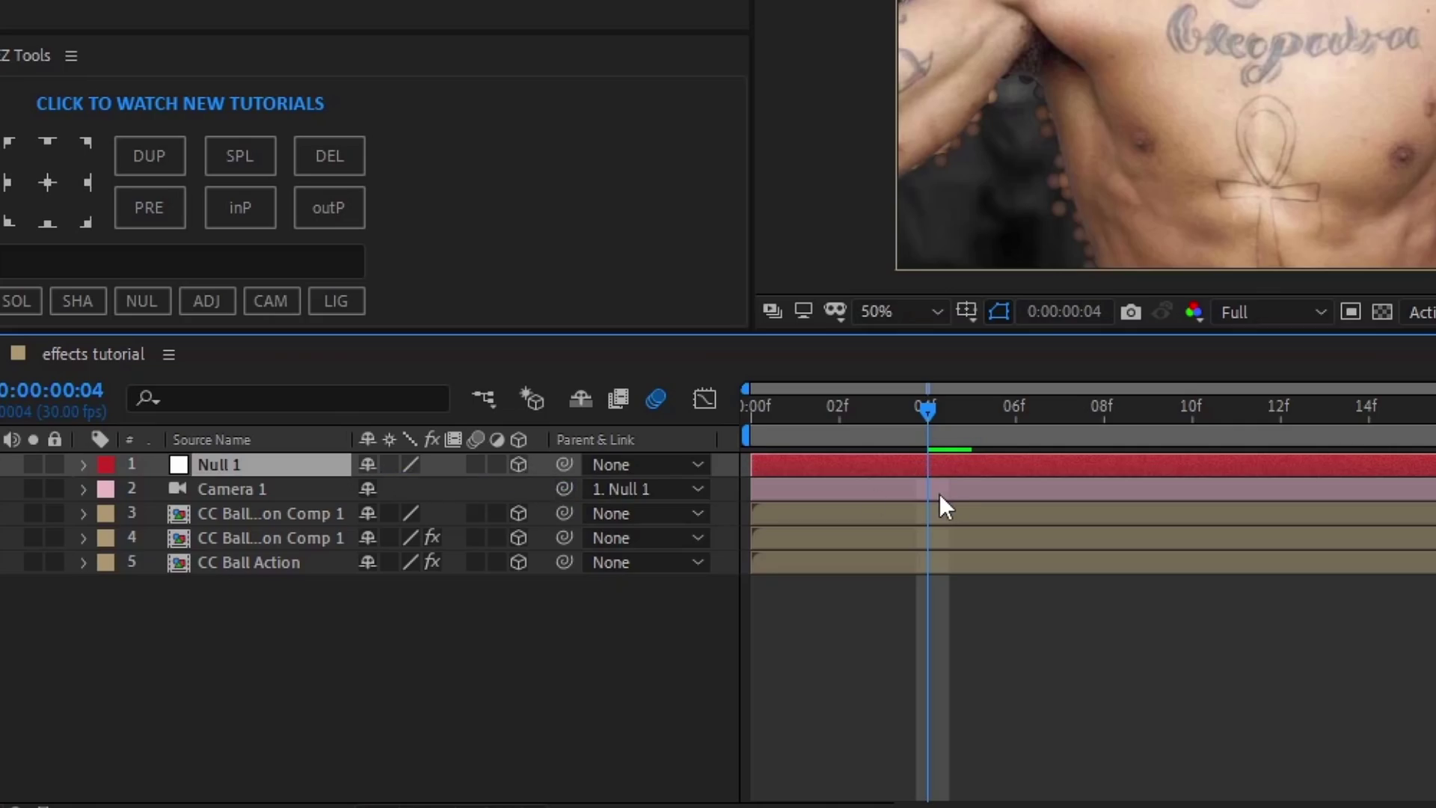
Add keyframes for the null's Position and its X, Y and Z Rotation at the start of the timeline.
{"action": "left_click", "coordinate": [954, 458]}
{"action": "key", "text": "Home"}
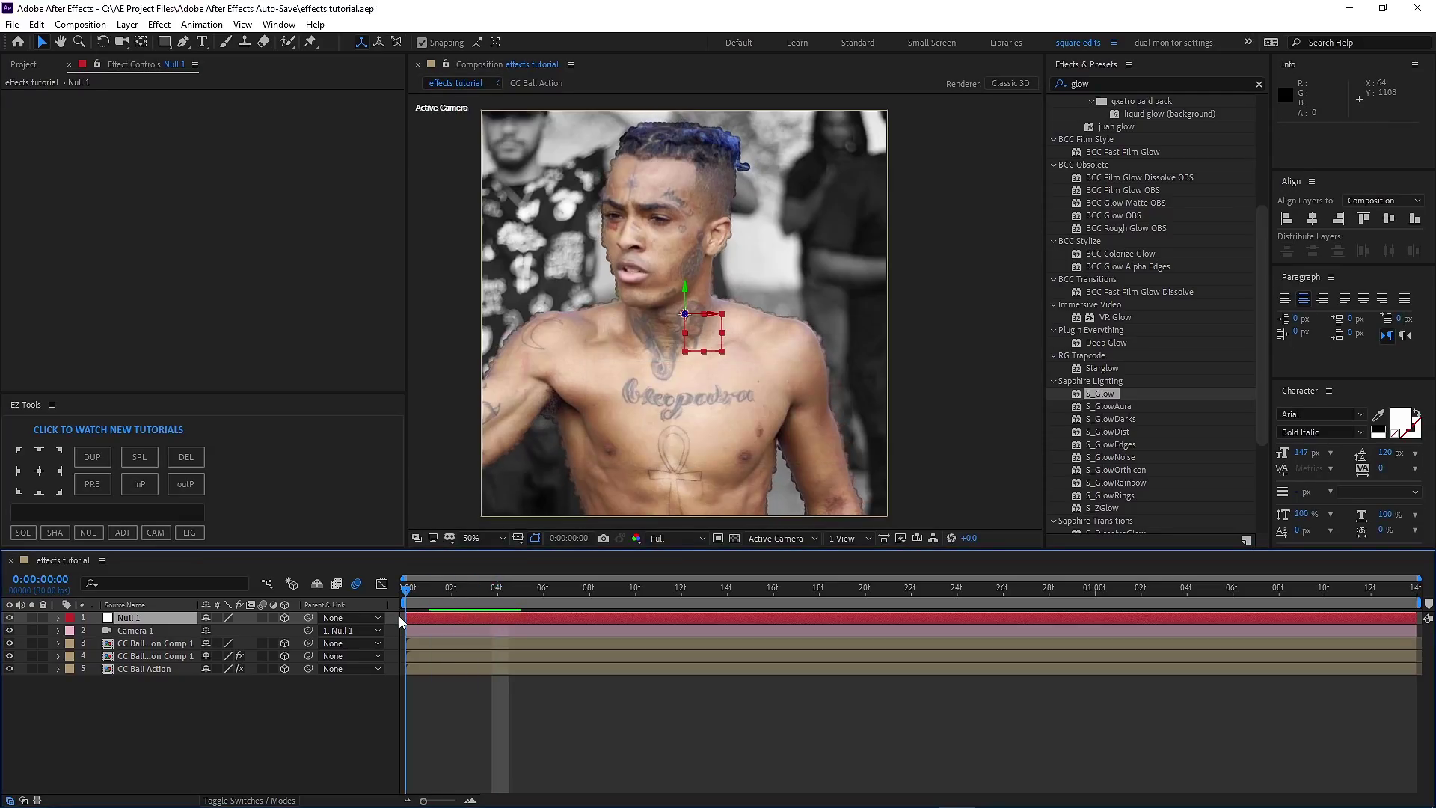
{"action": "key", "text": "s"}
{"action": "key", "text": "p"}
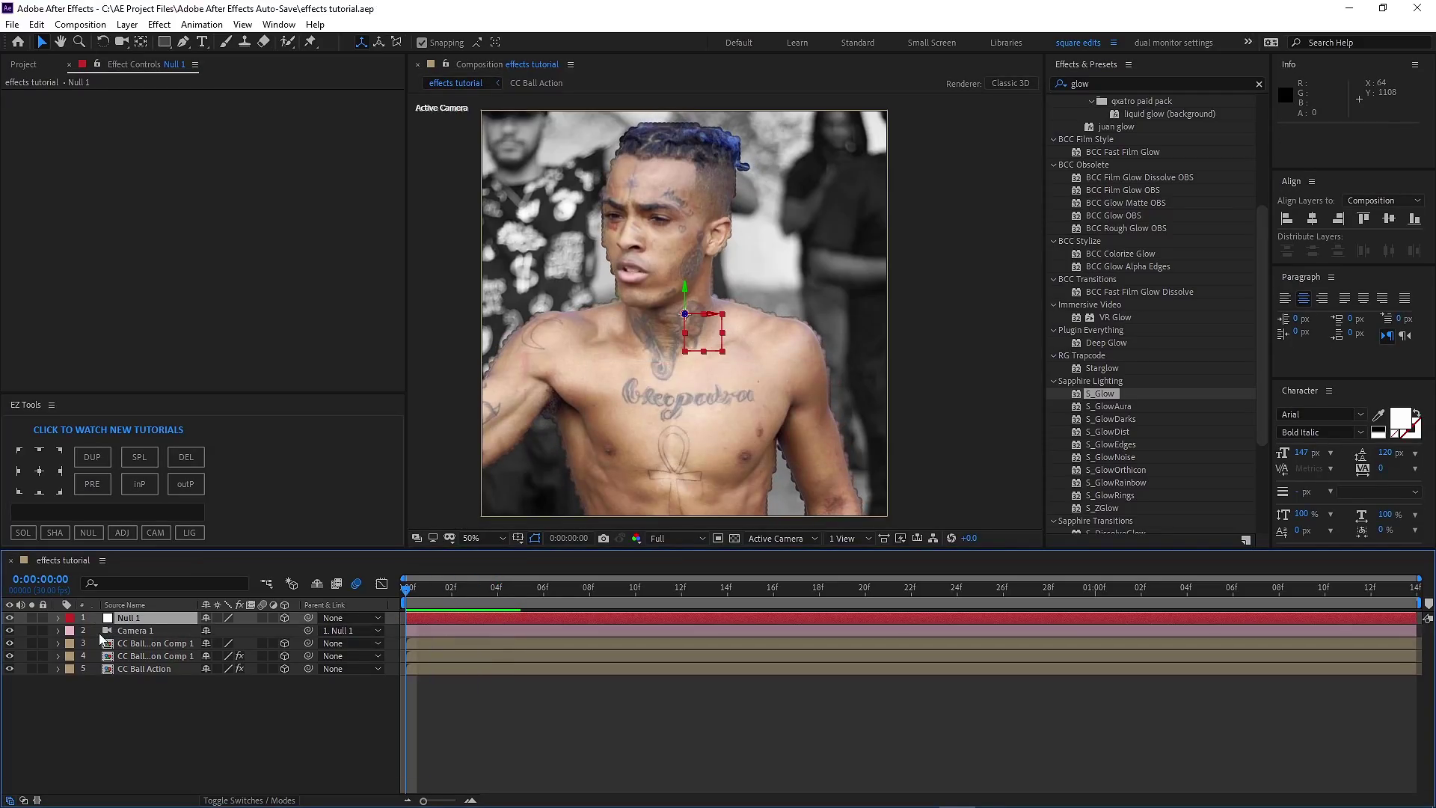
{"action": "left_click", "coordinate": [97, 631]}
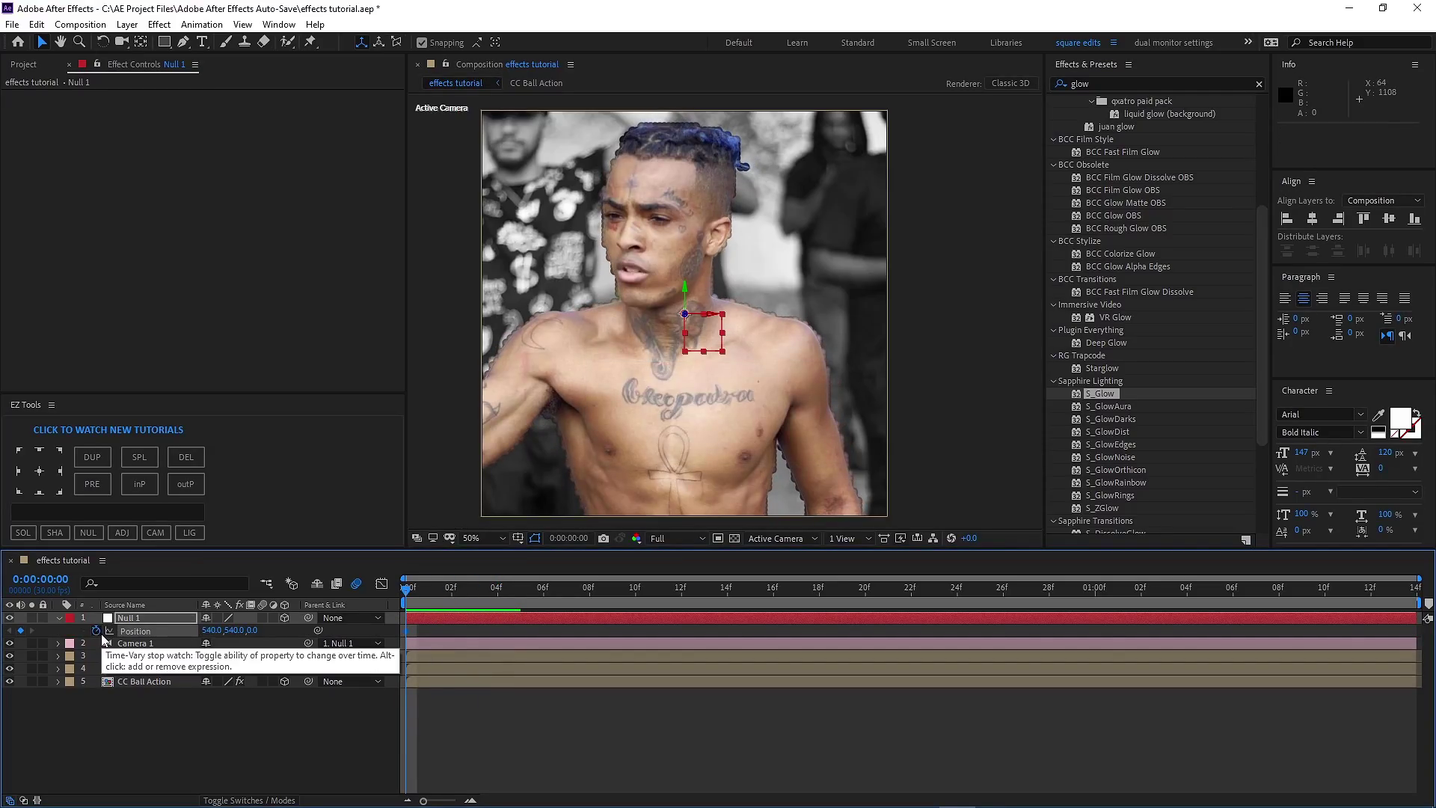
{"action": "key", "text": "r"}
{"action": "left_click", "coordinate": [96, 668]}
{"action": "key", "text": "u"}
At 0:00:01:13, set the null's Z position to 29 and its Y Rotation to -6°.
{"action": "key", "text": "space"}
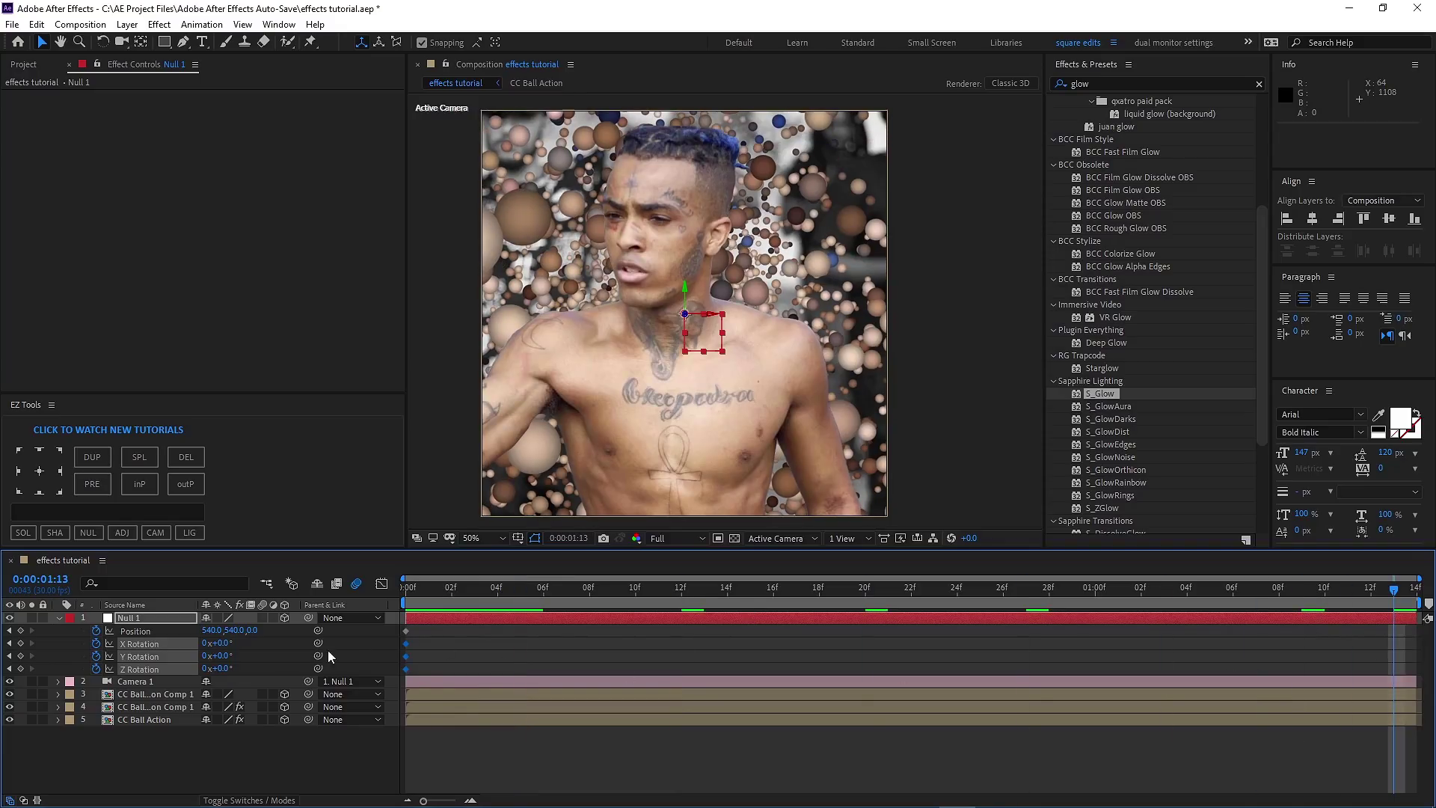
{"action": "left_click_drag", "start_coordinate": [254, 634], "coordinate": [281, 625]}
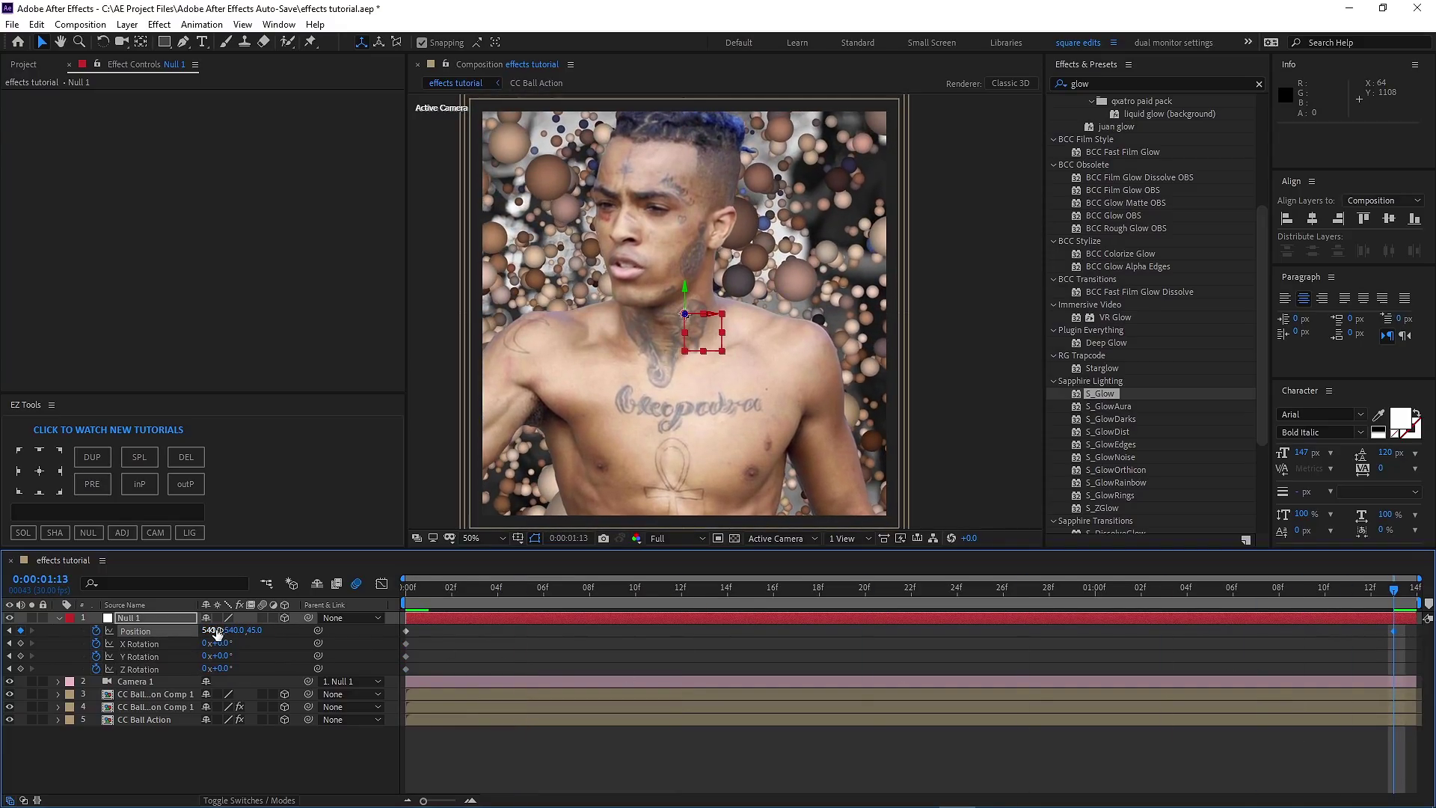
{"action": "key", "text": "ctrl+z"}
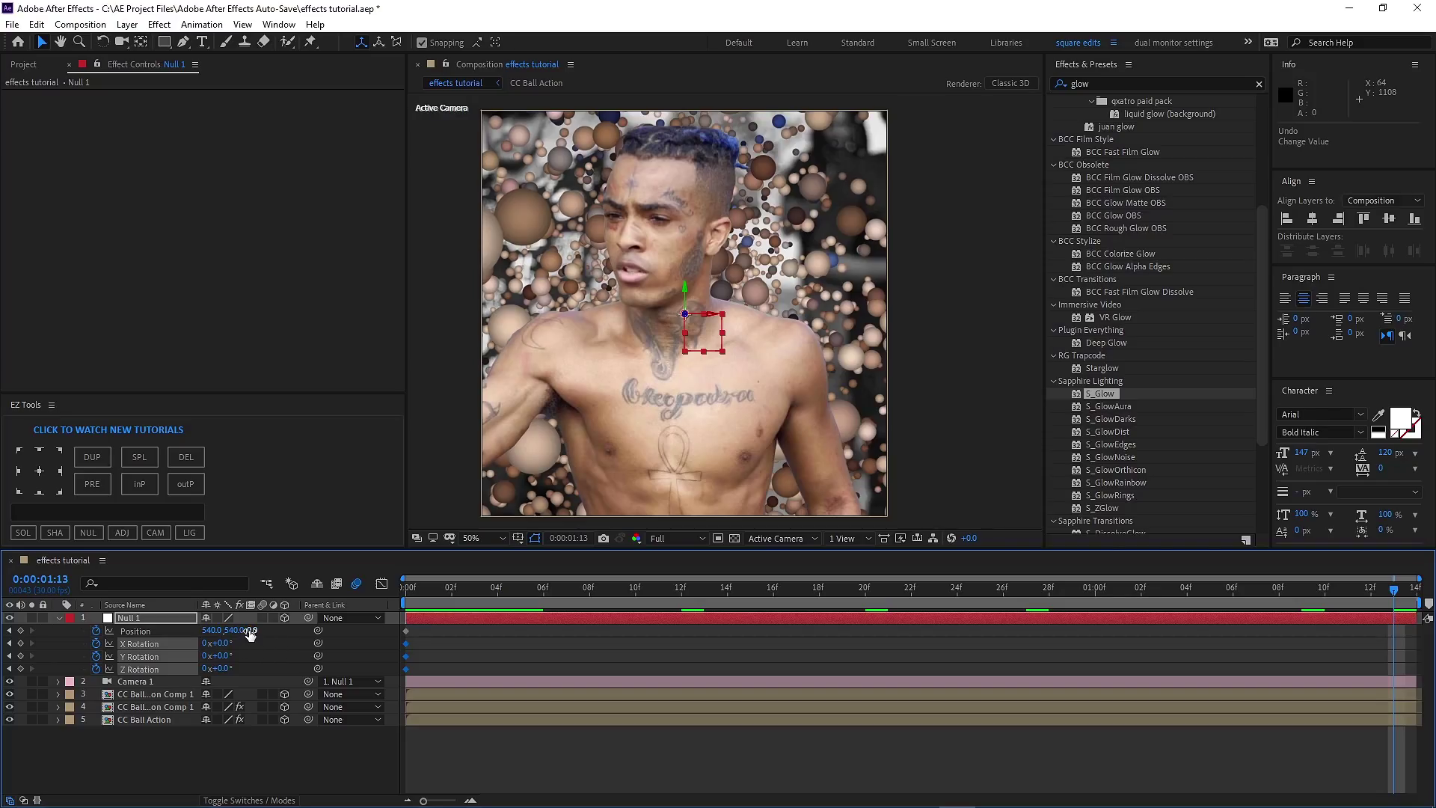
{"action": "left_click_drag", "start_coordinate": [250, 634], "coordinate": [220, 658]}
{"action": "key", "text": "ctrl+z"}
Move the topmost cutout copy toward the camera to a Z position of about -56, and fine-tune the null's ending Z position.
{"action": "left_click", "coordinate": [438, 694]}
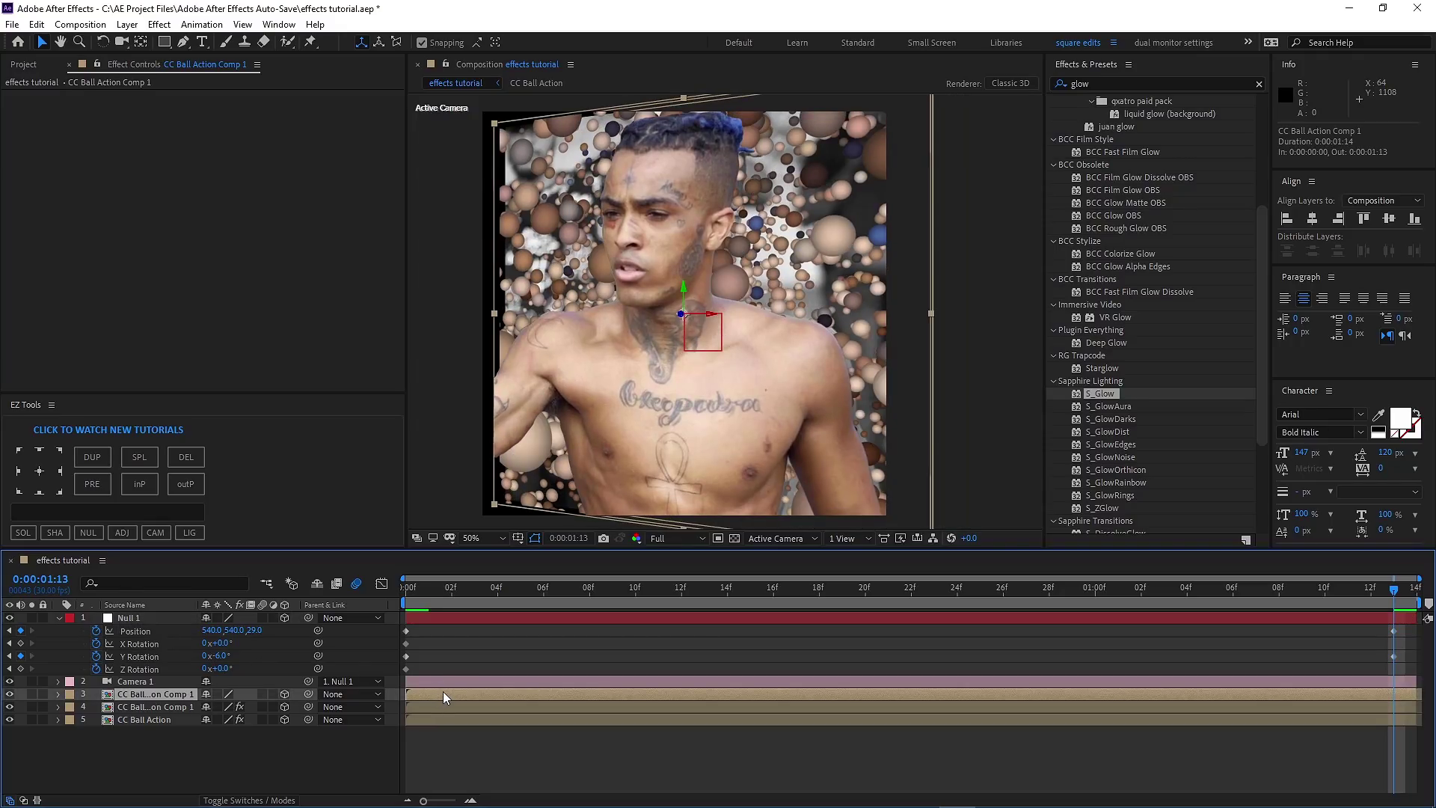
{"action": "key", "text": "p"}
{"action": "left_click_drag", "start_coordinate": [275, 706], "coordinate": [214, 714]}
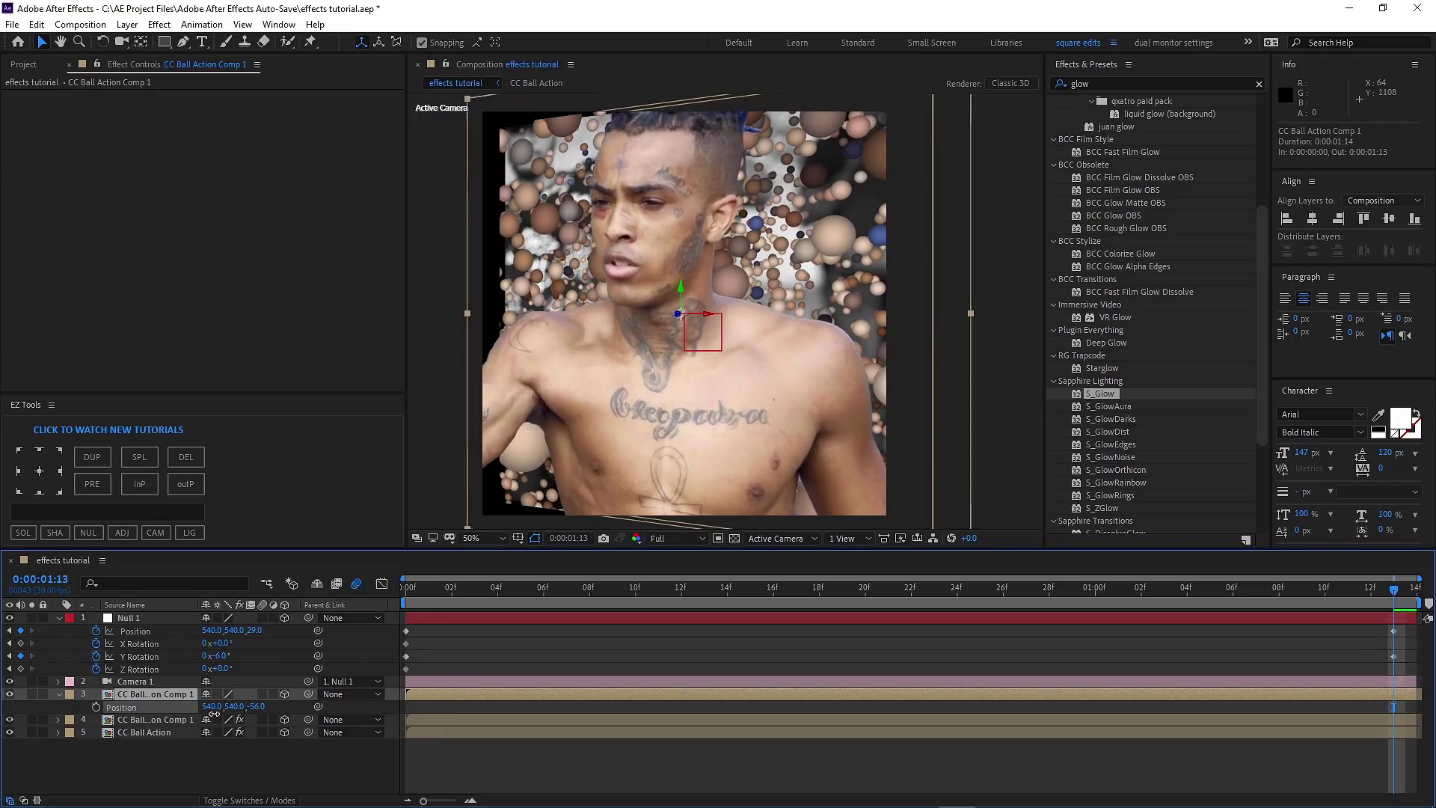
{"action": "key", "text": "p"}
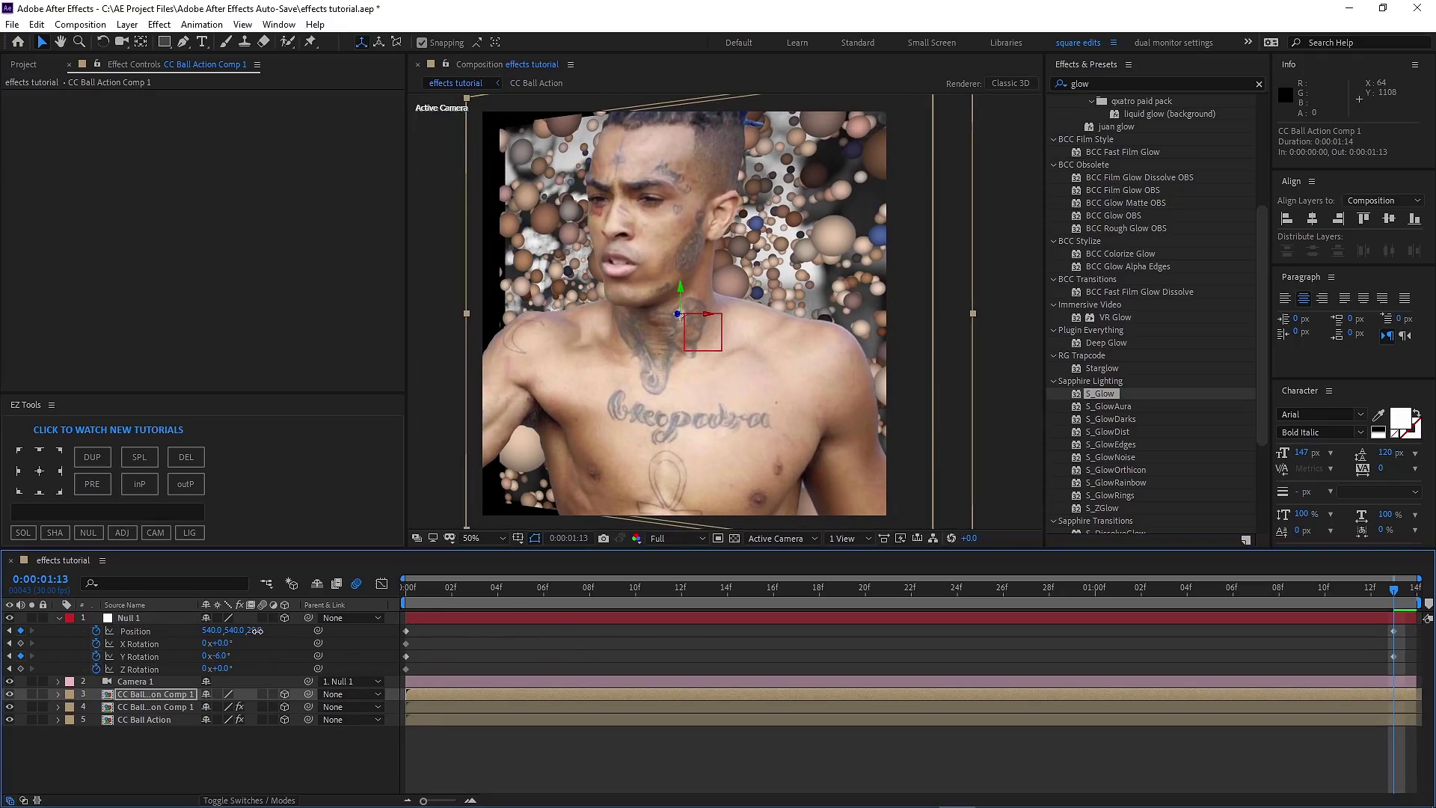
{"action": "left_click_drag", "start_coordinate": [256, 631], "coordinate": [222, 642]}
{"action": "key", "text": "space"}
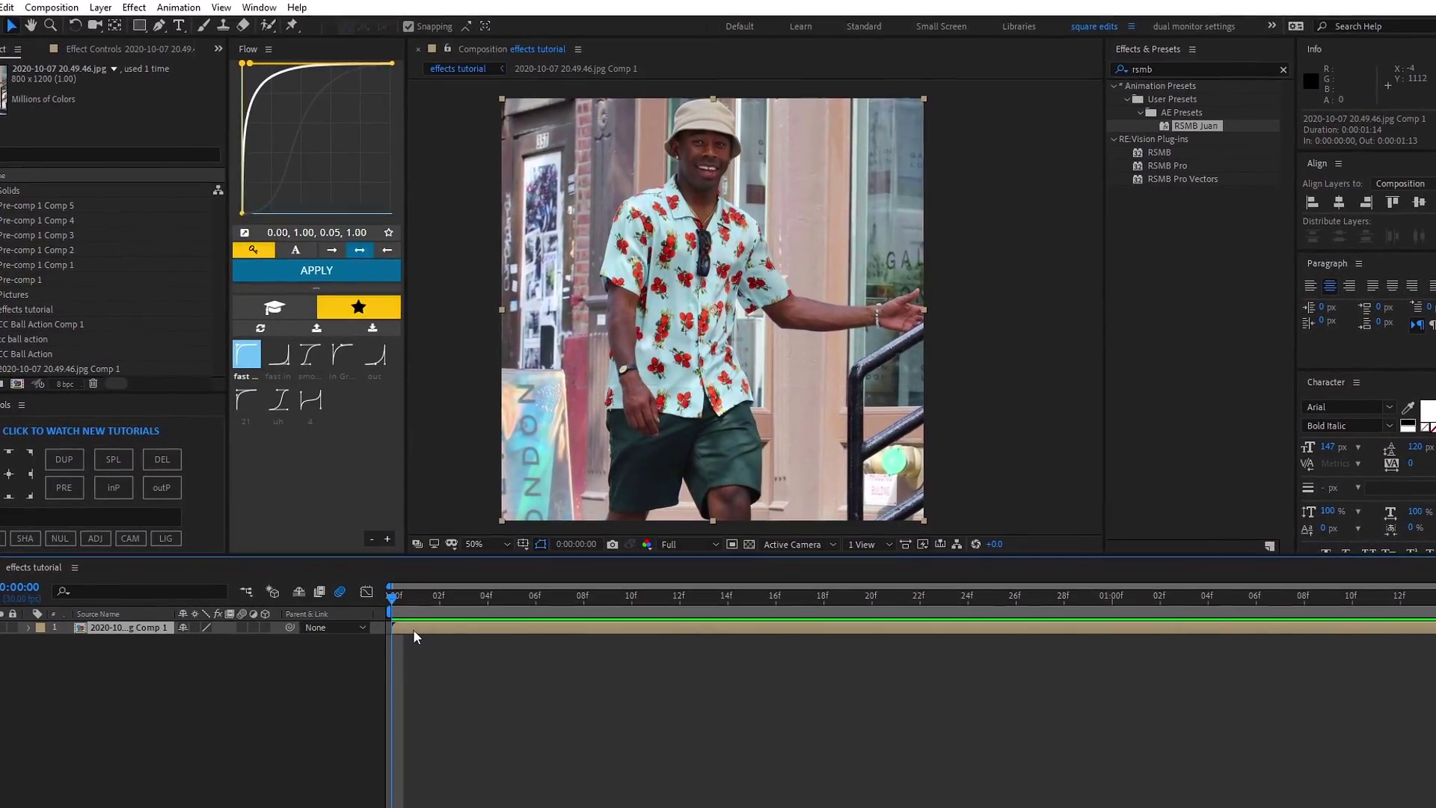
Duplicate the pre-composed layer of the man in the floral shirt in the effects tutorial composition.
{"action": "key", "text": "ctrl+d"}
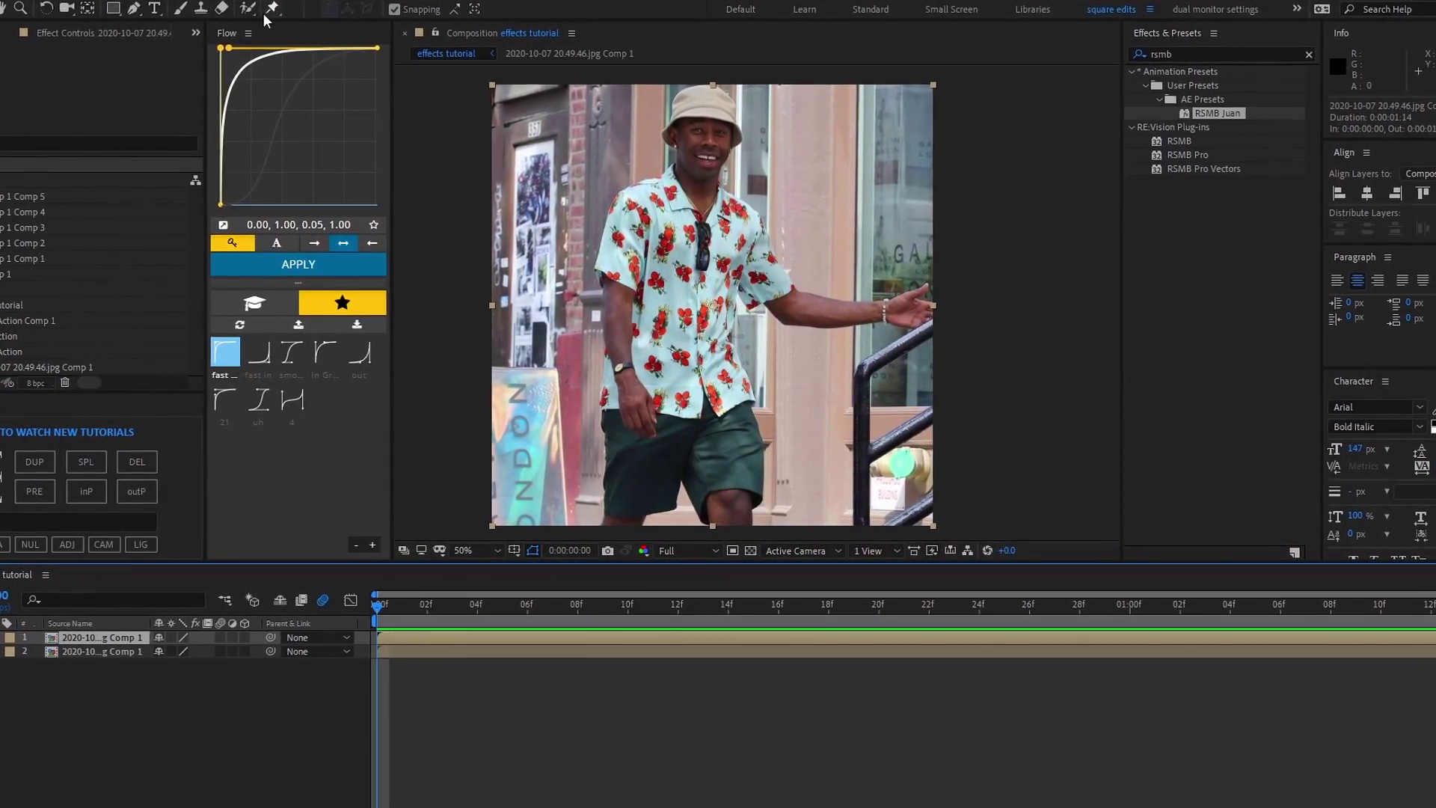
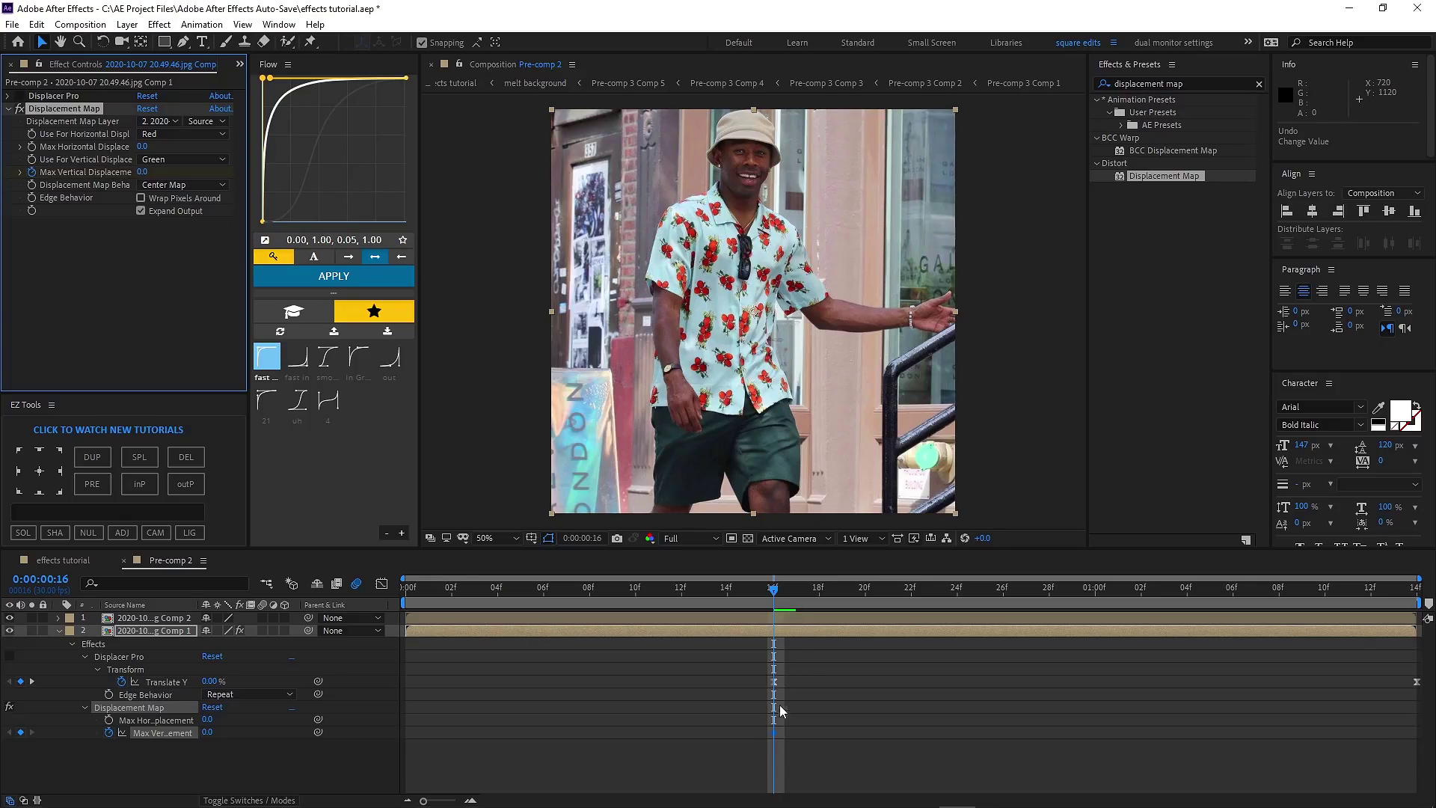
At 0:00:01:13, set the Displacement Map's Max Vertical Displacement to 753, use Red for vertical displacement, and enable Wrap Pixels Around.
{"action": "key", "text": "space"}
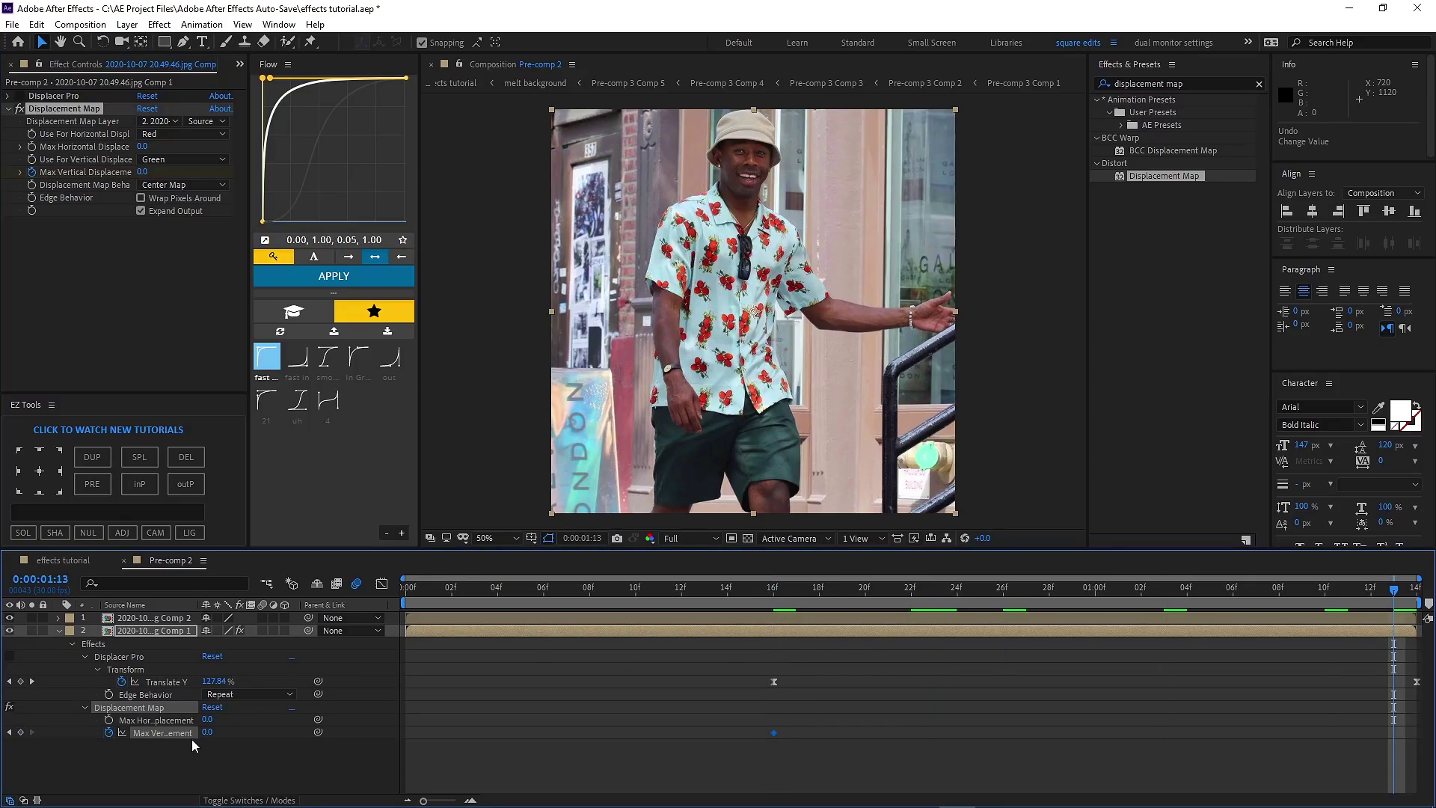
{"action": "left_click_drag", "start_coordinate": [207, 732], "coordinate": [741, 704]}
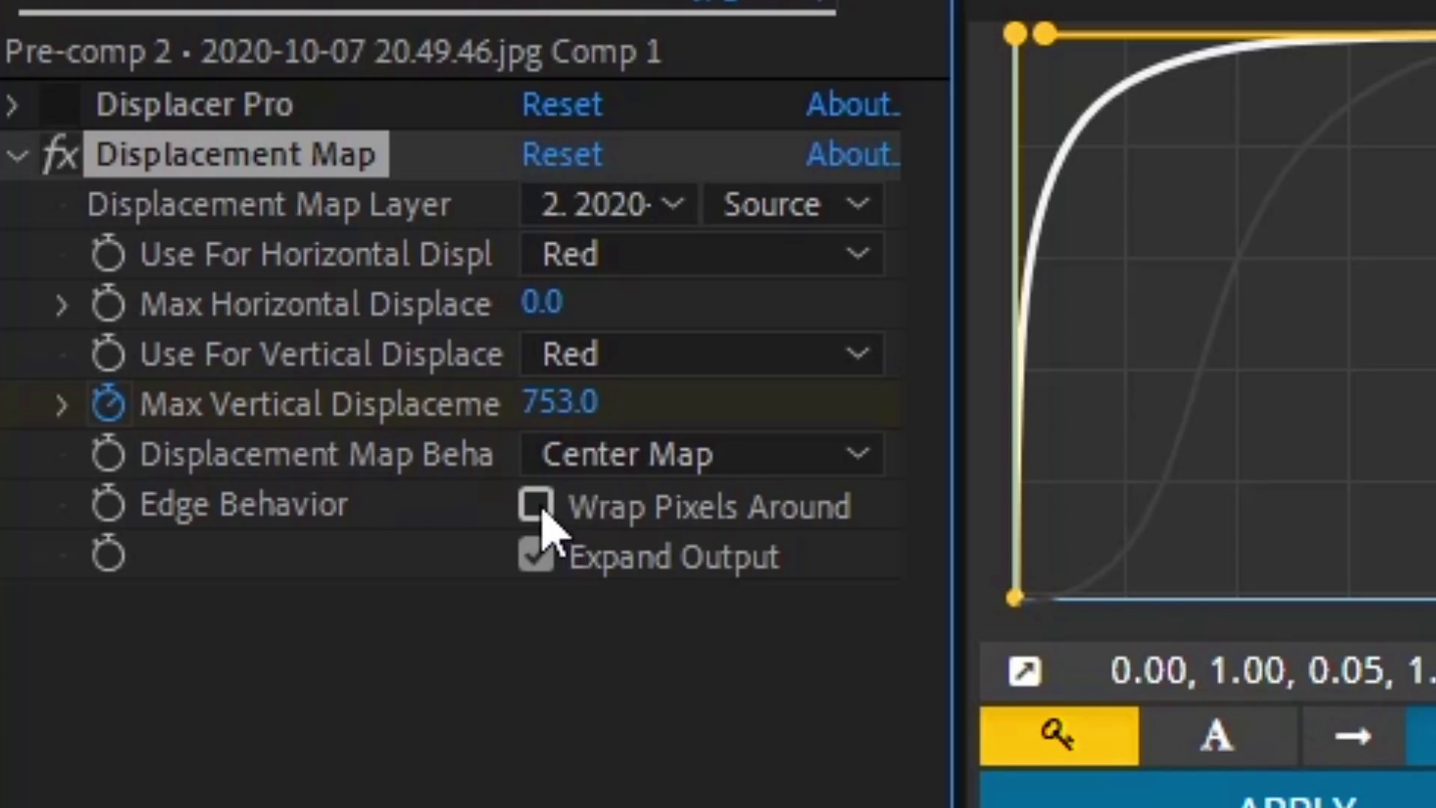
{"action": "left_click", "coordinate": [538, 516]}
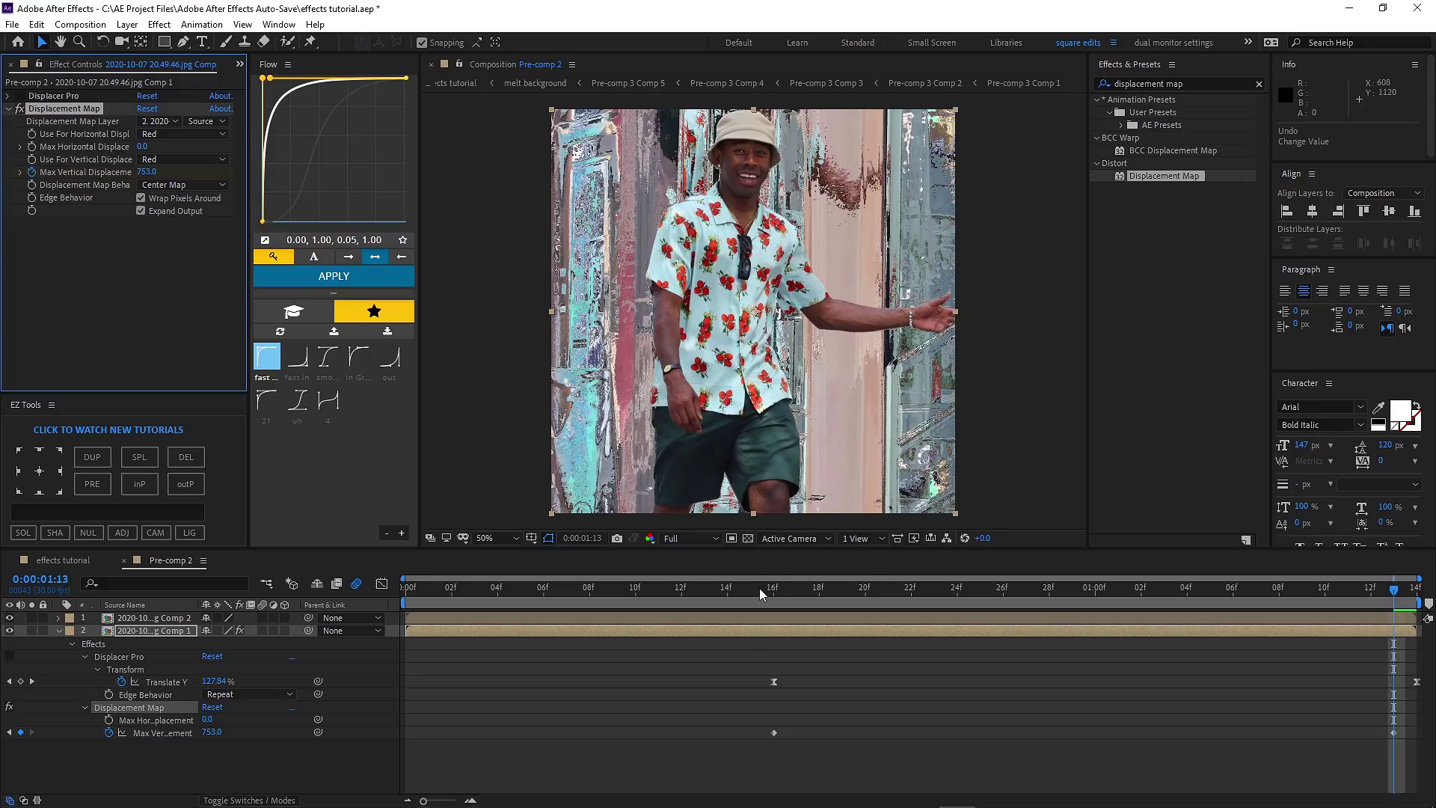
{"action": "left_click_drag", "start_coordinate": [760, 588], "coordinate": [799, 617]}
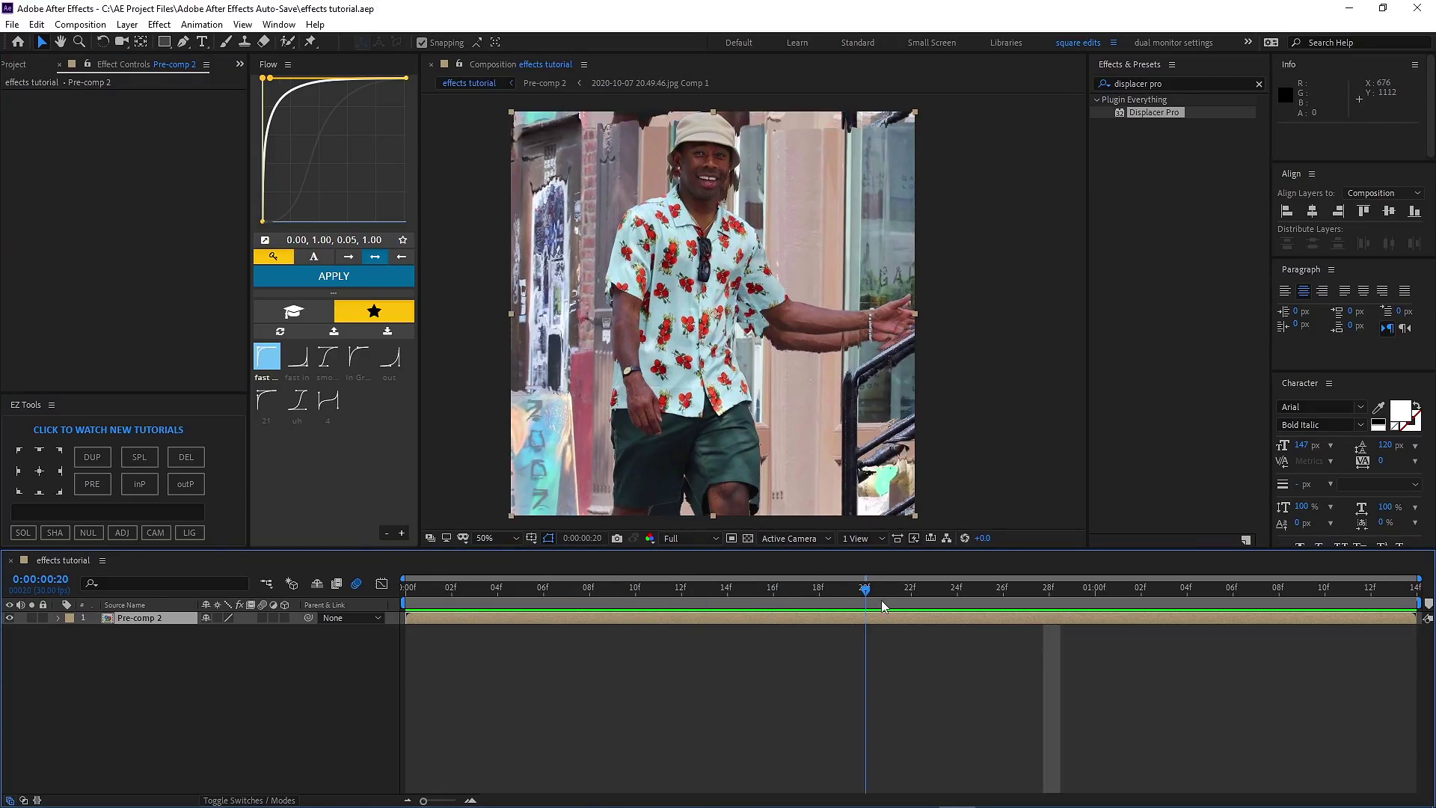
Add an adjustment layer above Pre-comp 2, split it at 0:00:00:21, and delete the earlier part.
{"action": "left_click_drag", "start_coordinate": [881, 600], "coordinate": [1038, 603]}
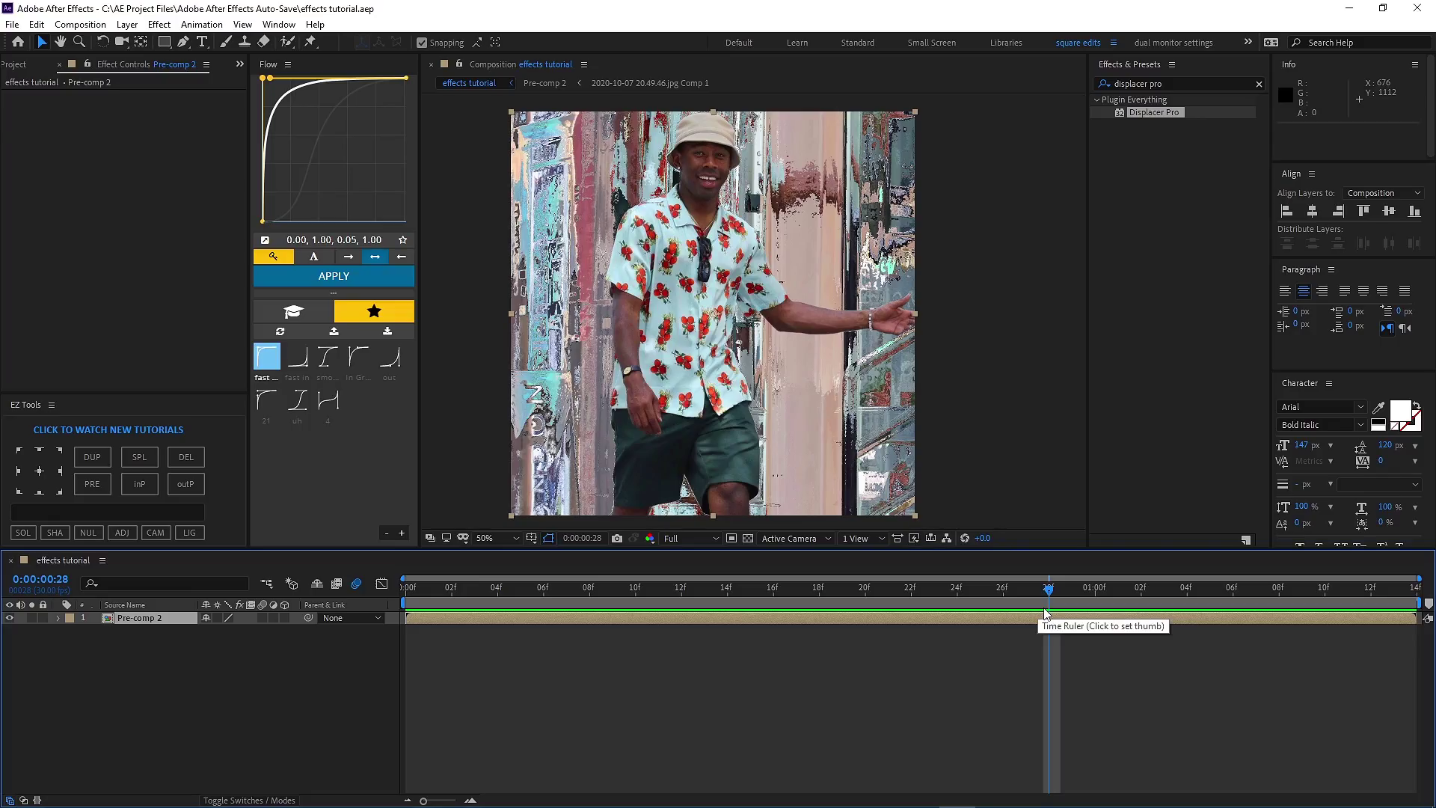
{"action": "left_click", "coordinate": [127, 24]}
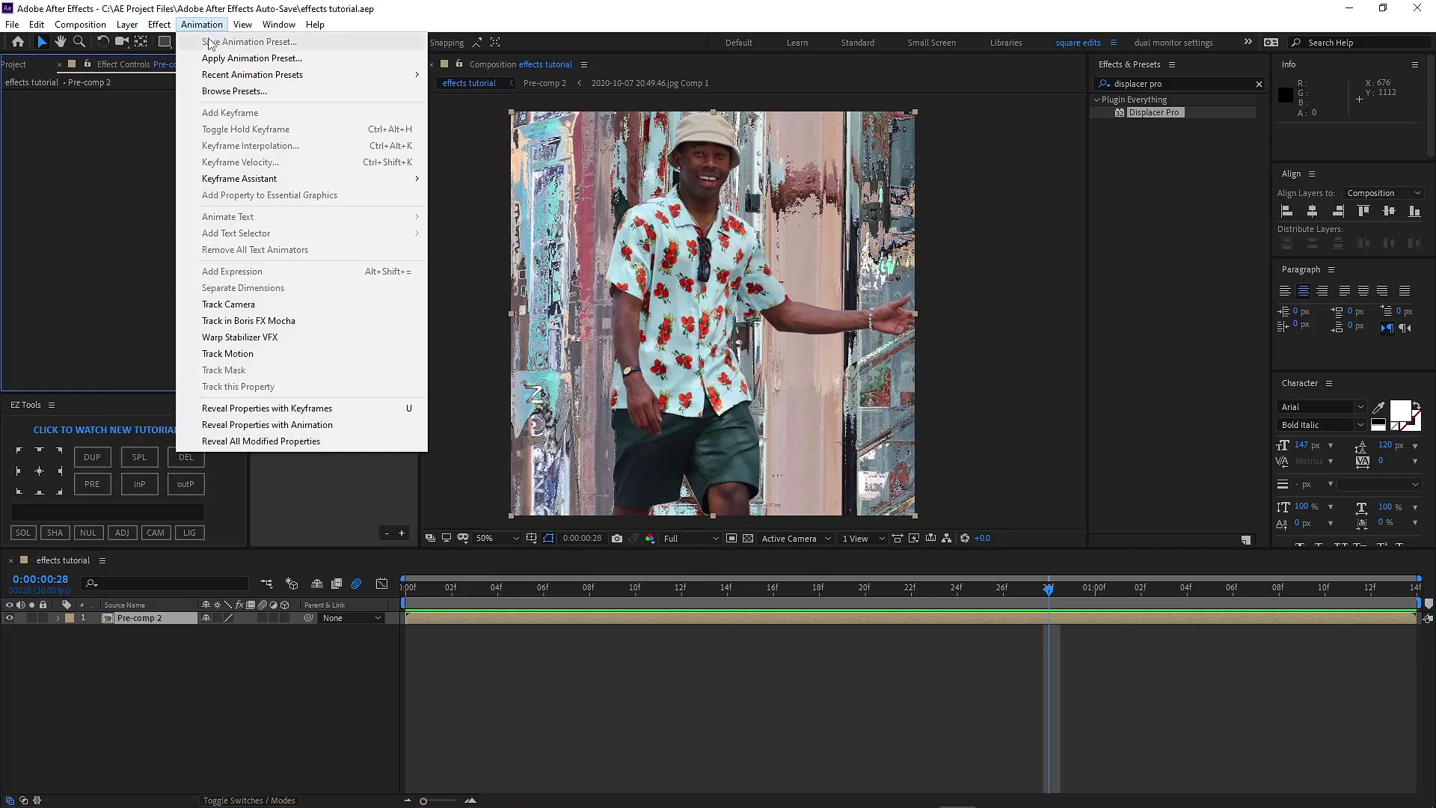
{"action": "mouse_move", "coordinate": [147, 45]}
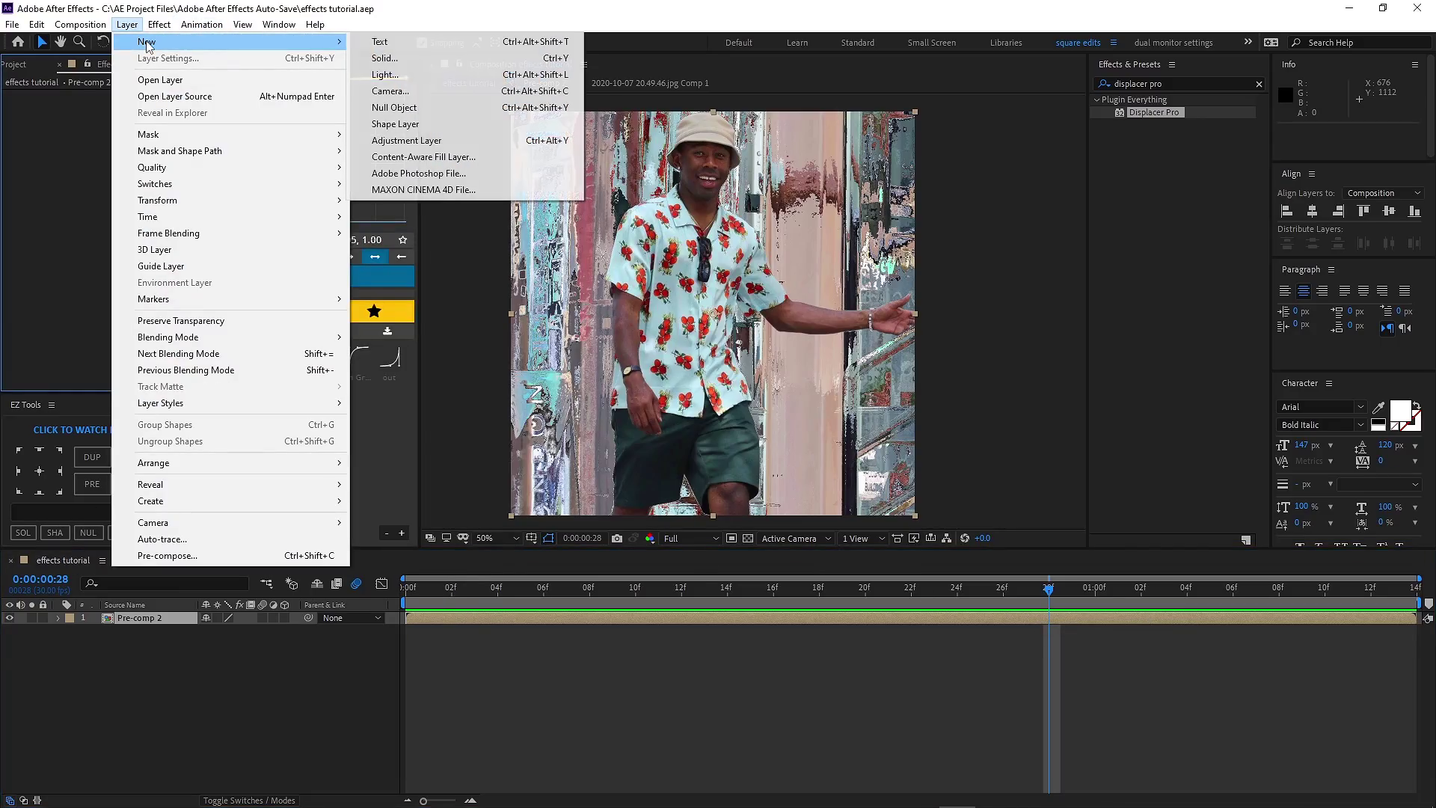
{"action": "left_click", "coordinate": [402, 141]}
{"action": "left_click", "coordinate": [887, 591]}
{"action": "key", "text": "ctrl+shift+d"}
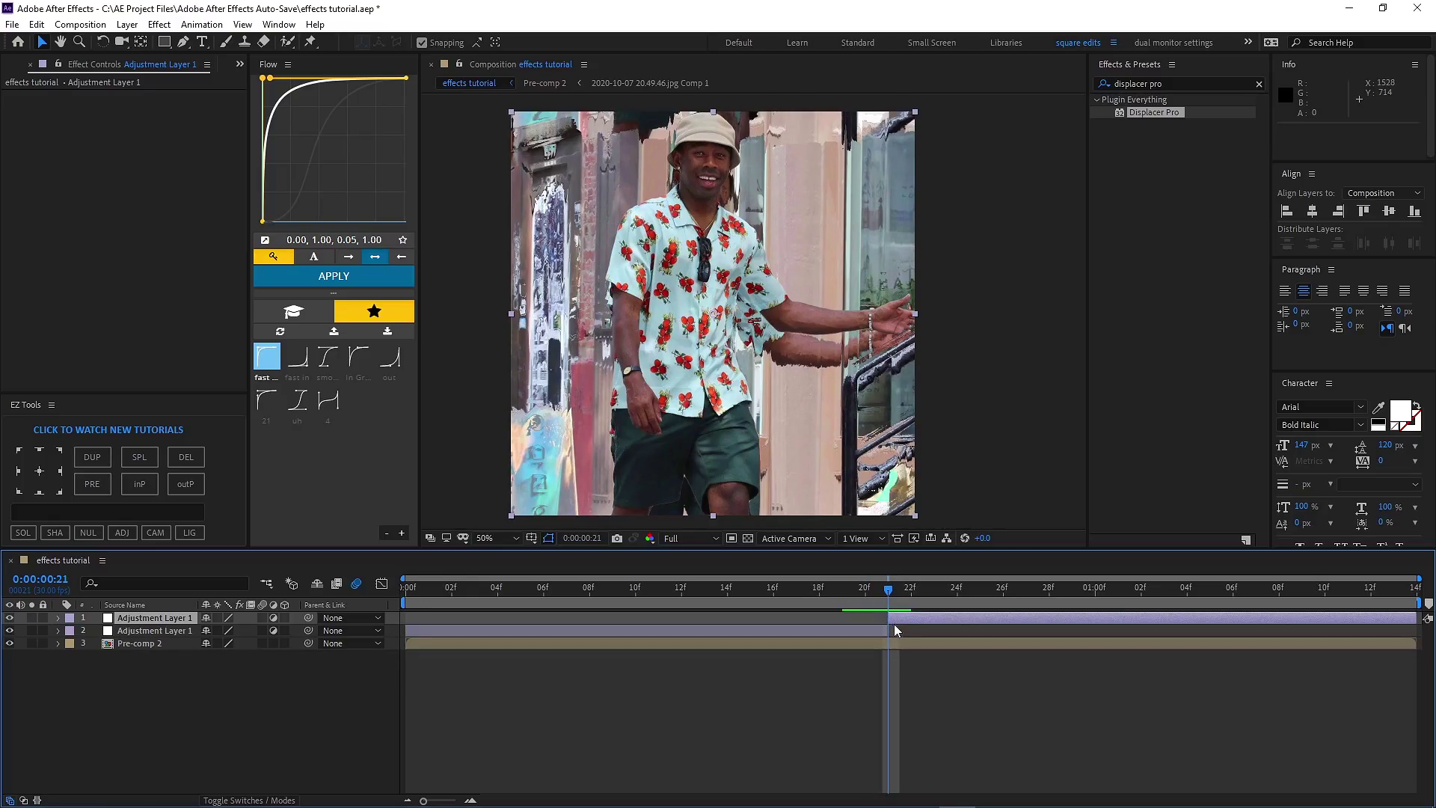
{"action": "left_click", "coordinate": [880, 631]}
{"action": "key", "text": "Delete"}
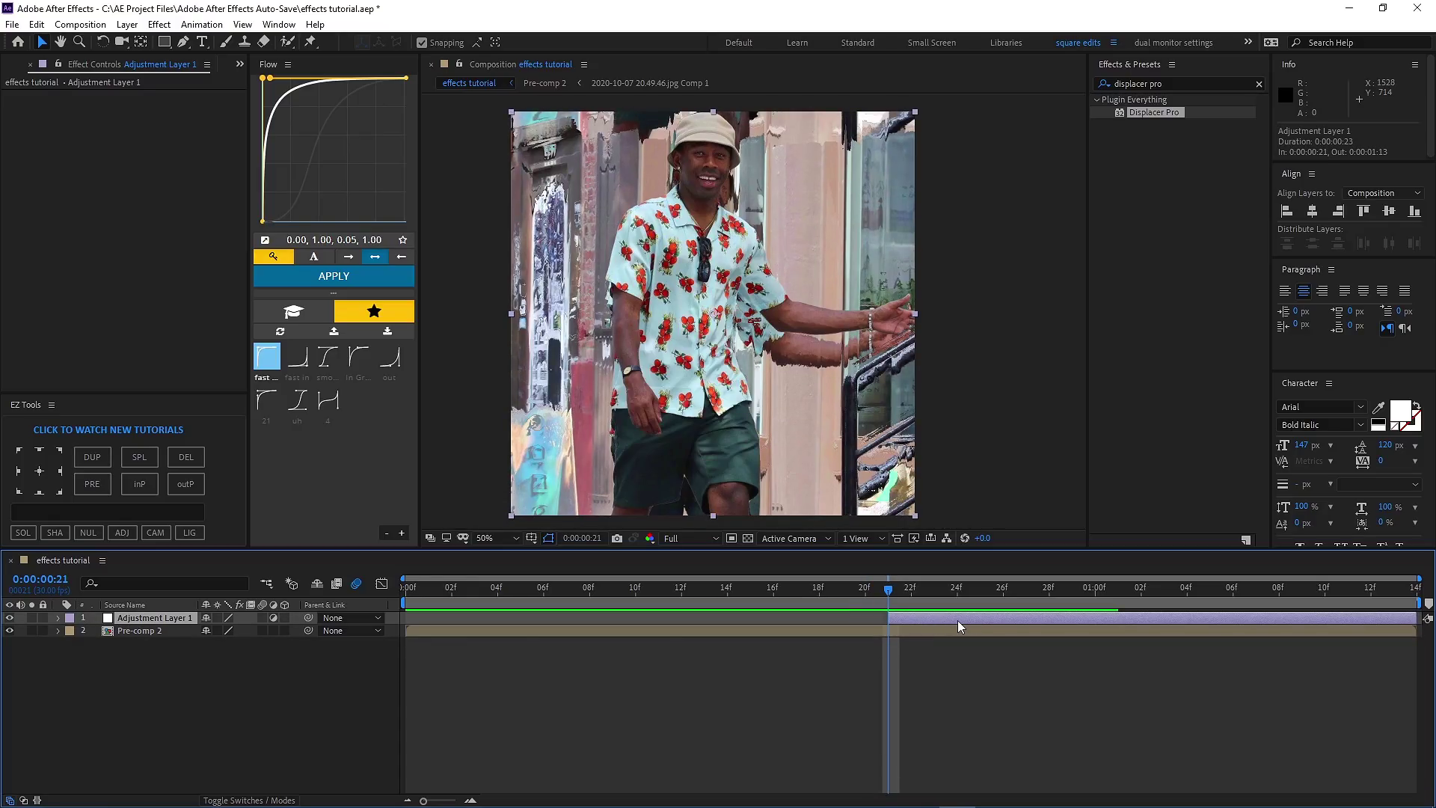
Search the effects for "glitch" and apply BCC Cross Glitch to the adjustment layer.
{"action": "left_click", "coordinate": [1258, 83]}
{"action": "type", "text": "glitch"}
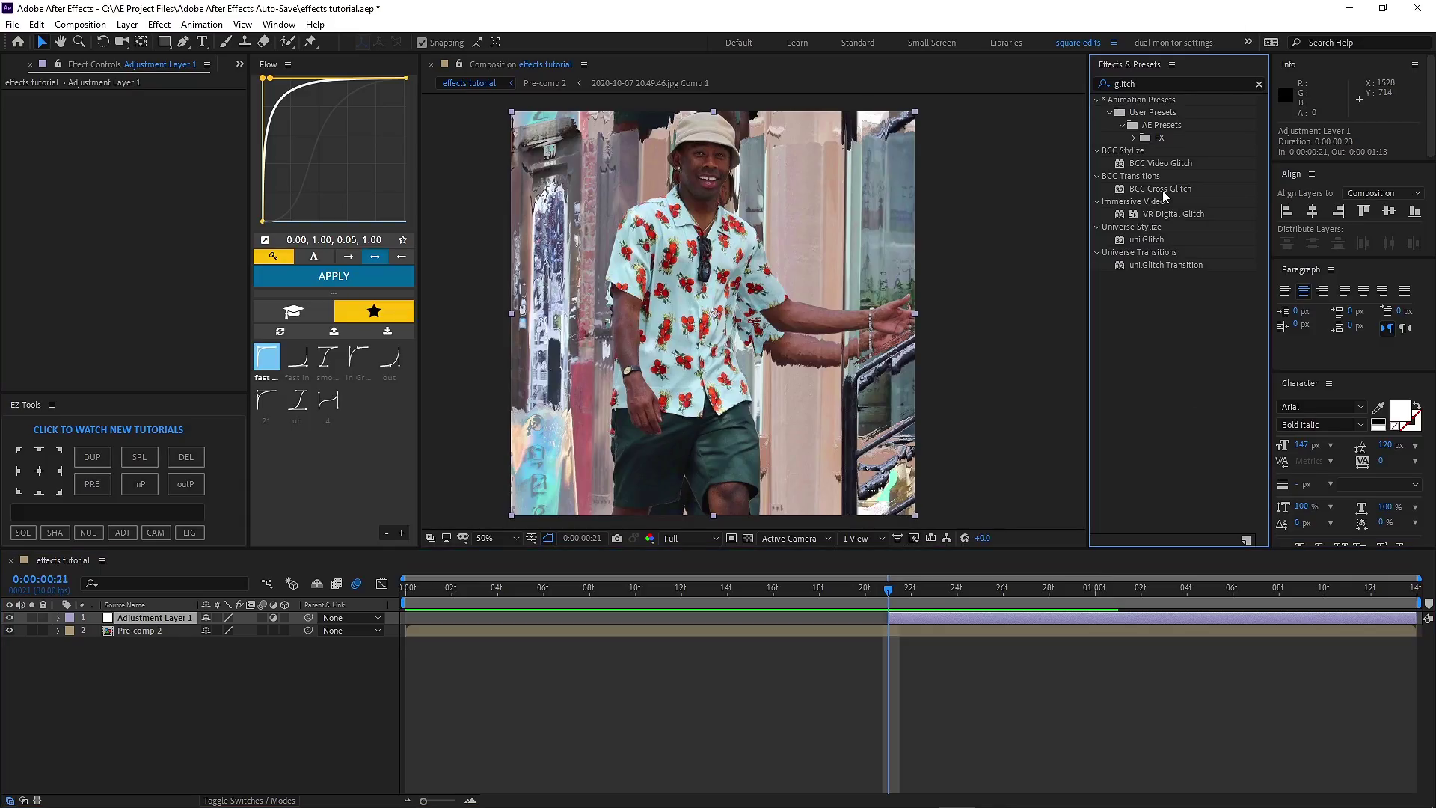
{"action": "left_click", "coordinate": [1162, 190]}
{"action": "left_click_drag", "start_coordinate": [1171, 192], "coordinate": [950, 622]}
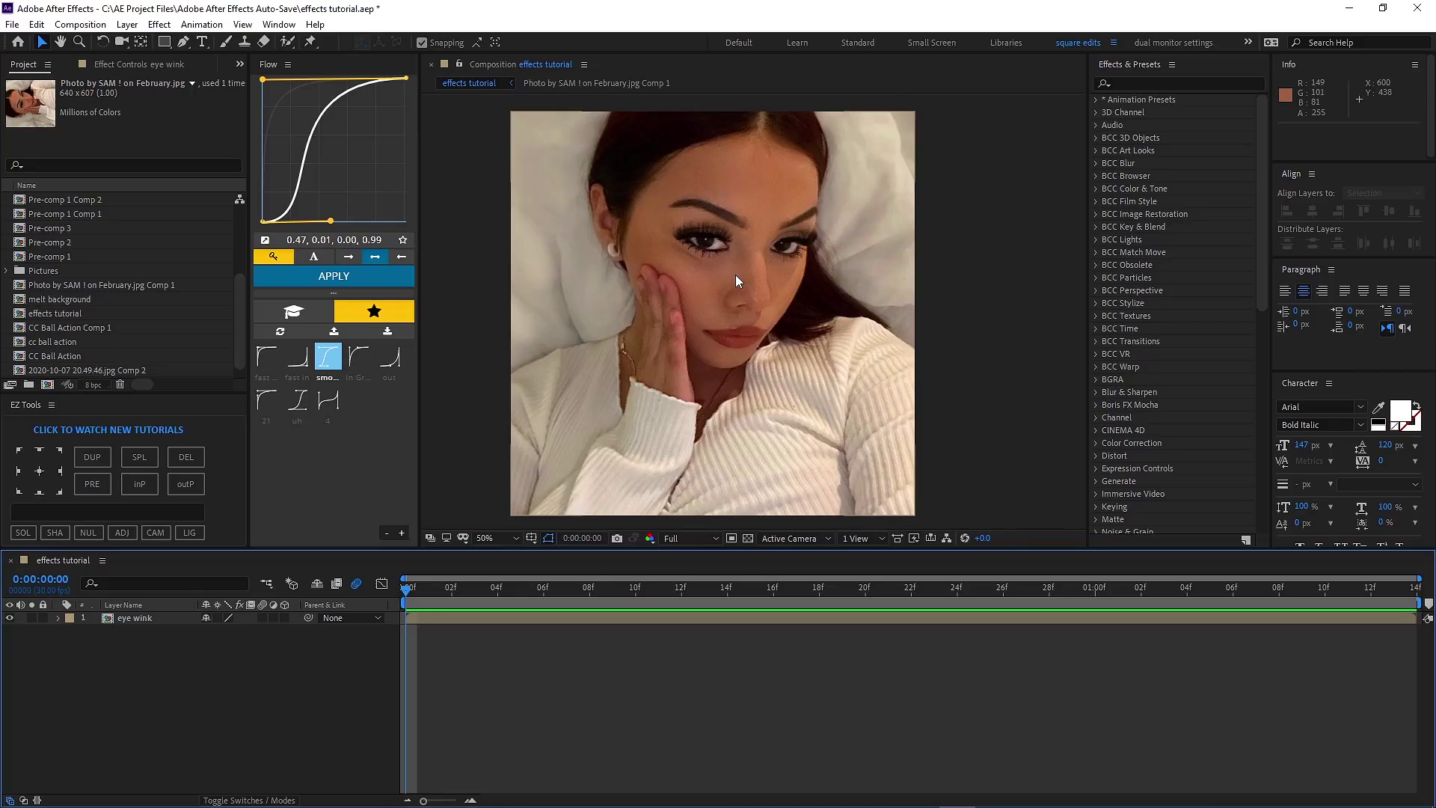
Duplicate the eye wink layer.
{"action": "scroll", "coordinate": [720, 235], "scroll_direction": "up", "scroll_amount": 4}
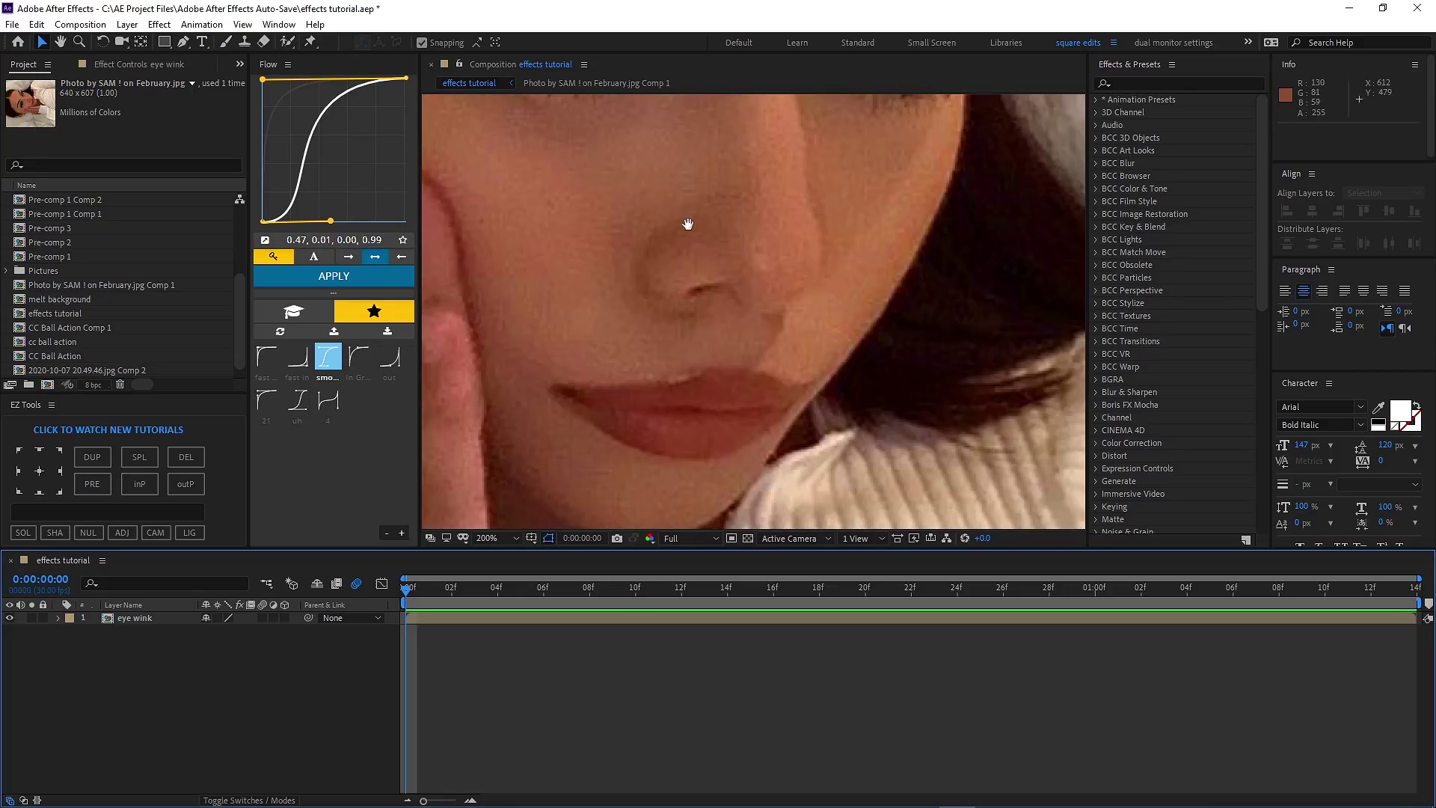
{"action": "key", "text": "h"}
{"action": "left_click_drag", "start_coordinate": [688, 225], "coordinate": [860, 476]}
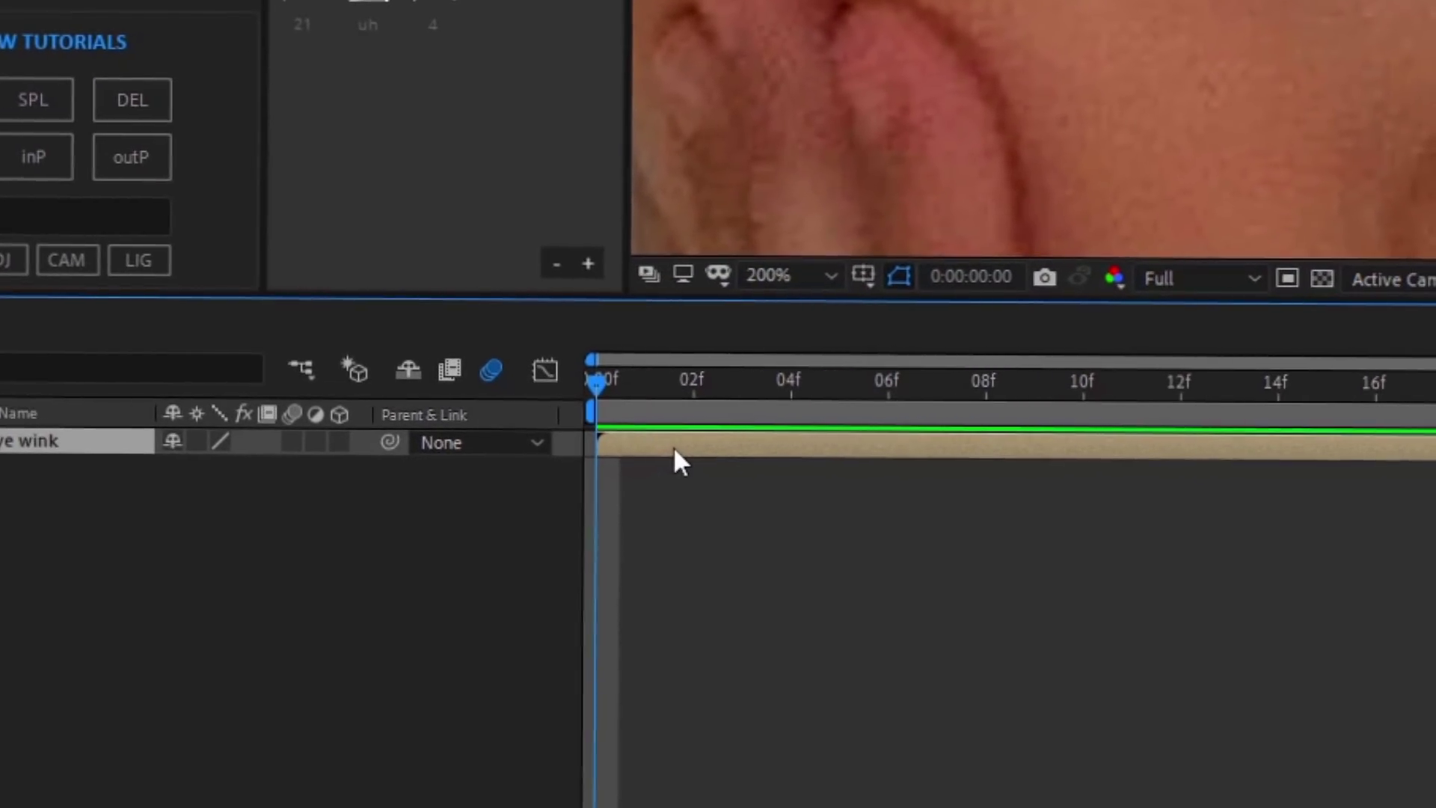
{"action": "key", "text": "ctrl+d"}
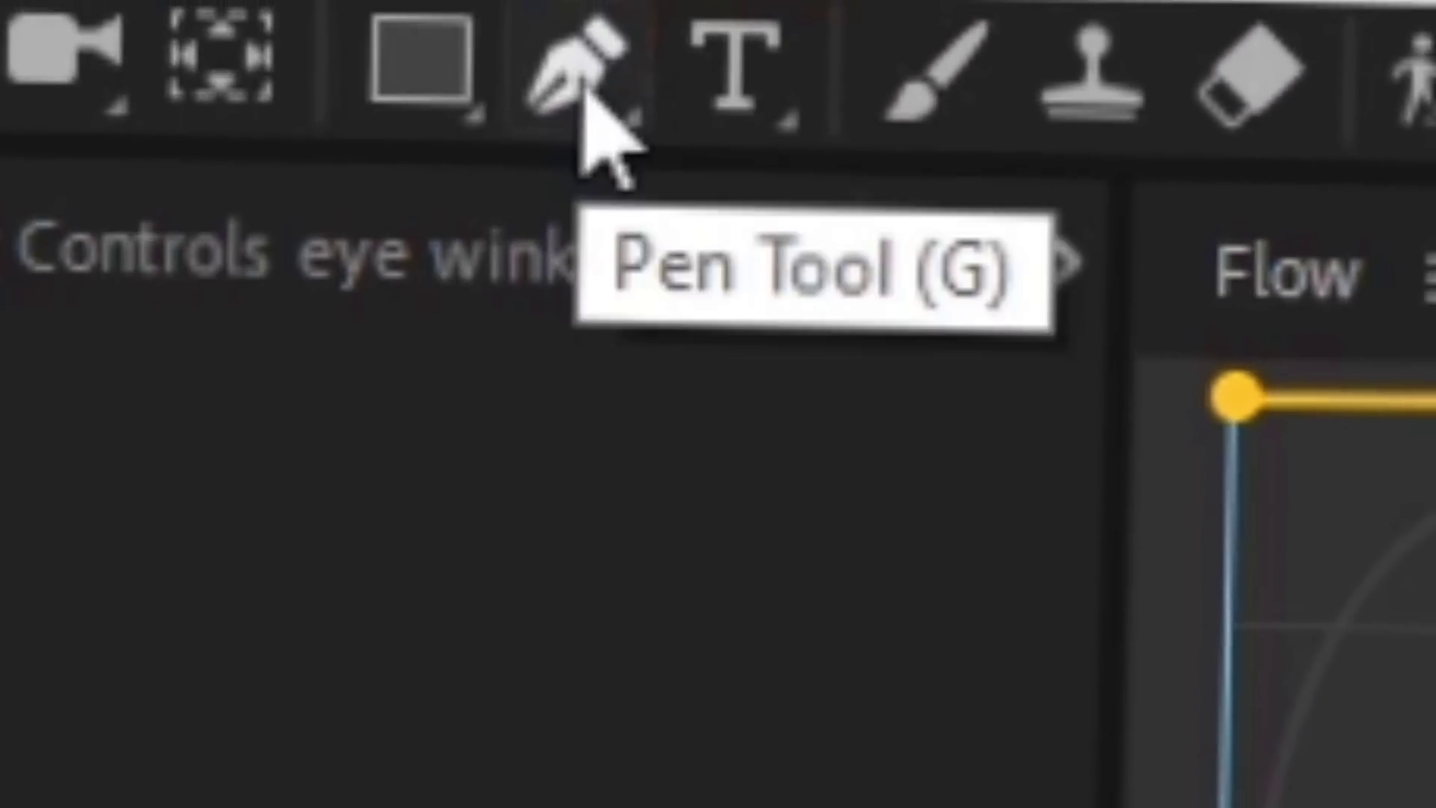
With the Pen tool, draw a closed mask on the duplicate along the eye's lower lash line and around the upper cheek.
{"action": "left_click", "coordinate": [516, 37]}
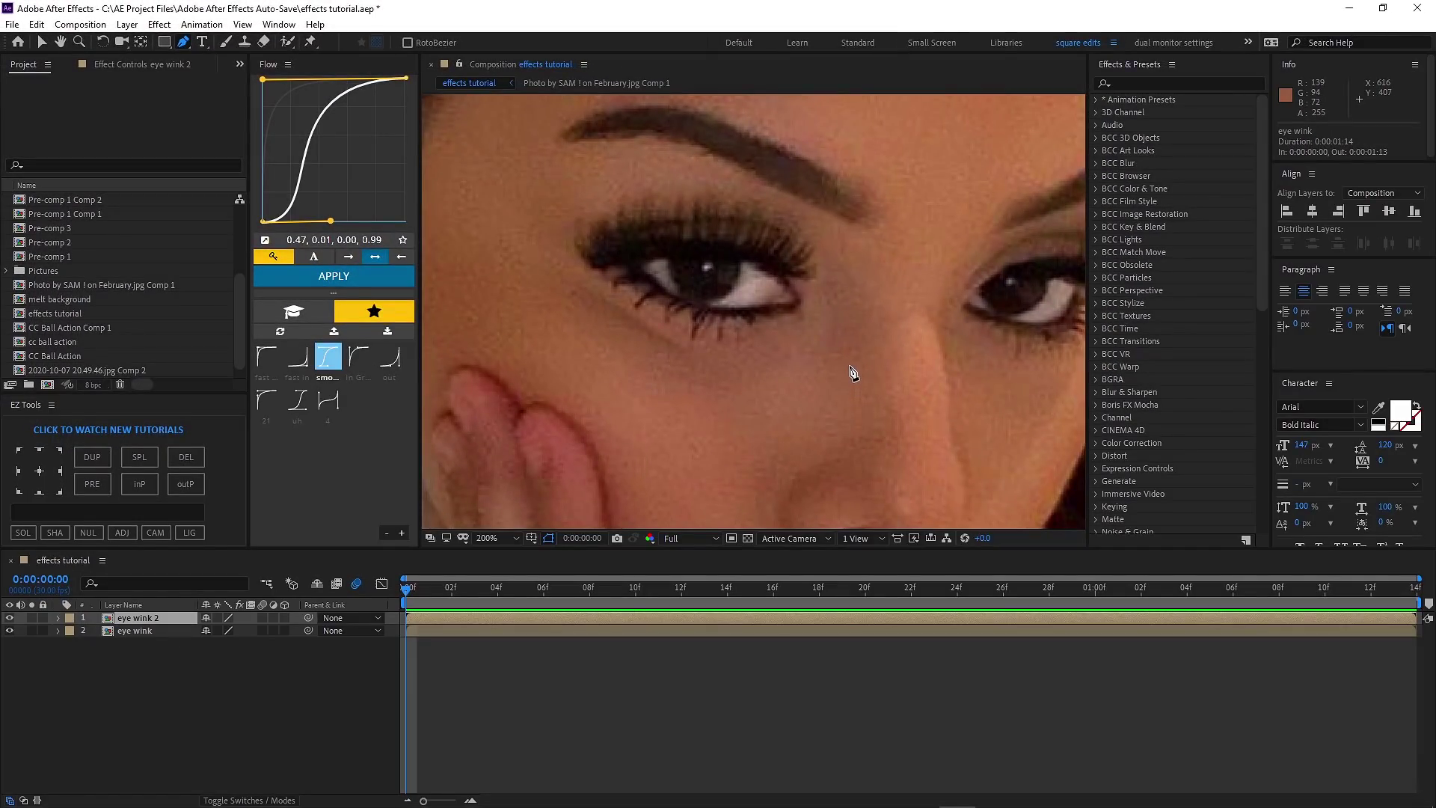
{"action": "left_click", "coordinate": [879, 345]}
{"action": "left_click", "coordinate": [801, 305]}
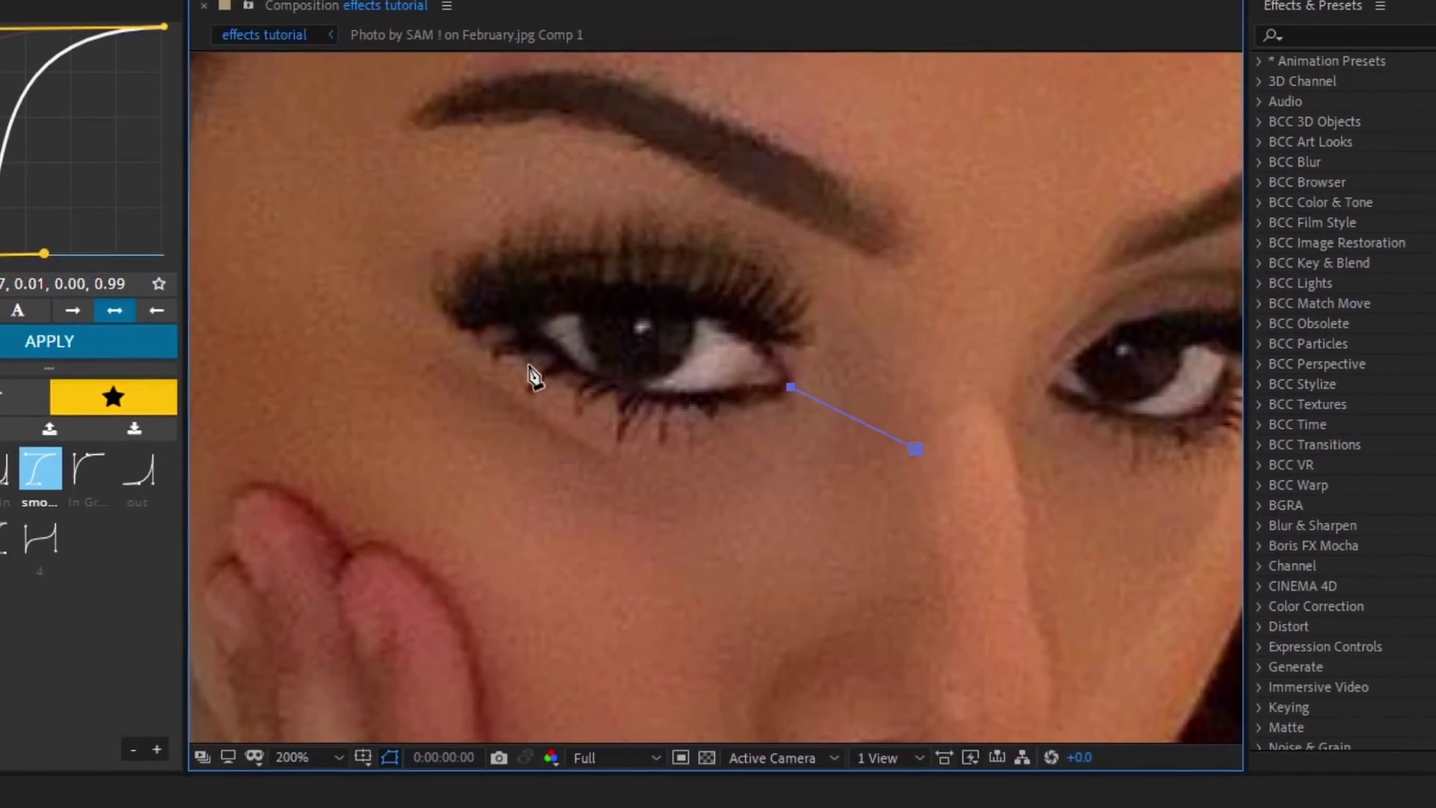
{"action": "left_click_drag", "start_coordinate": [535, 355], "coordinate": [512, 347]}
{"action": "left_click", "coordinate": [466, 332]}
{"action": "left_click", "coordinate": [423, 357]}
{"action": "left_click", "coordinate": [361, 440]}
{"action": "left_click", "coordinate": [363, 524]}
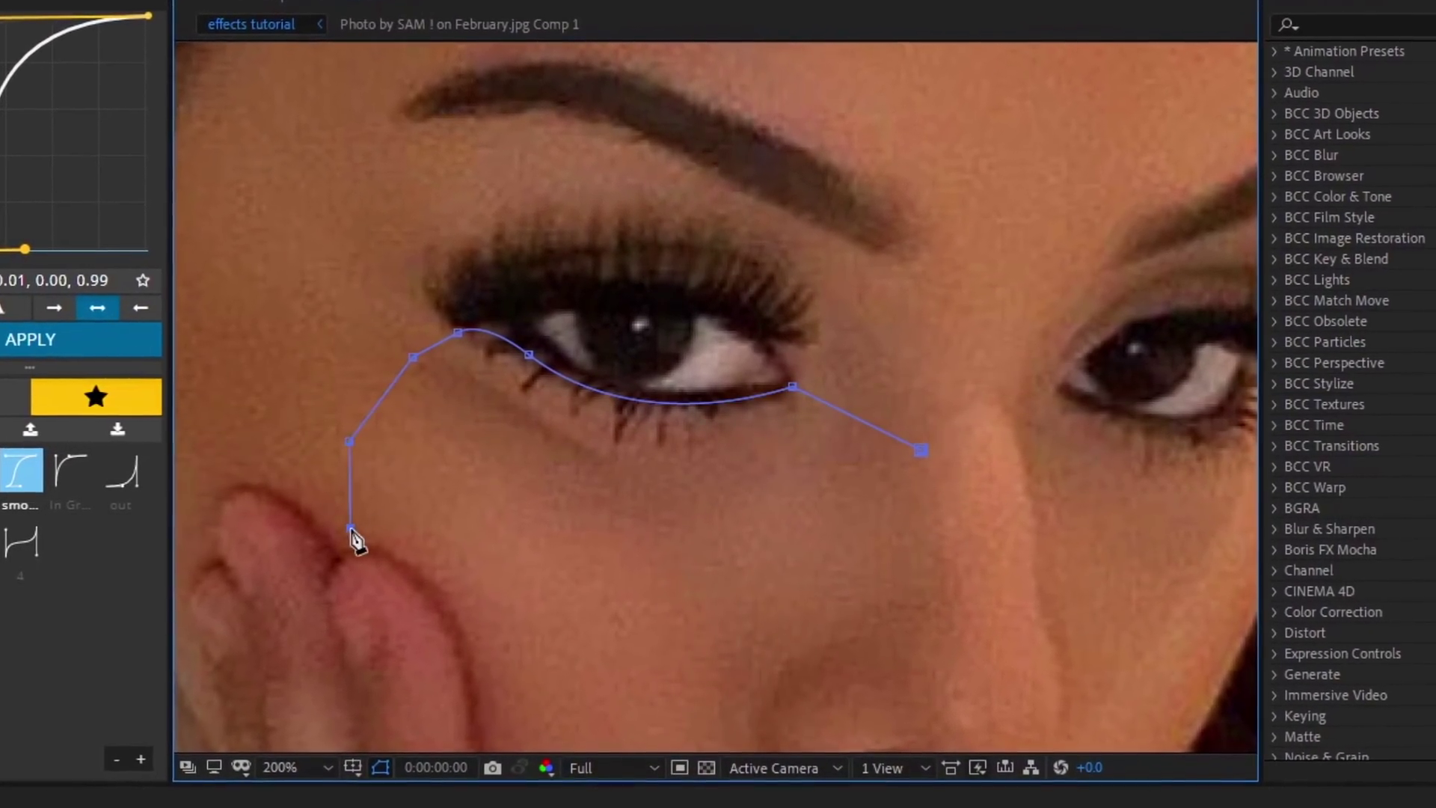
{"action": "left_click", "coordinate": [547, 617]}
{"action": "left_click", "coordinate": [753, 632]}
{"action": "left_click", "coordinate": [949, 603]}
{"action": "left_click", "coordinate": [926, 451]}
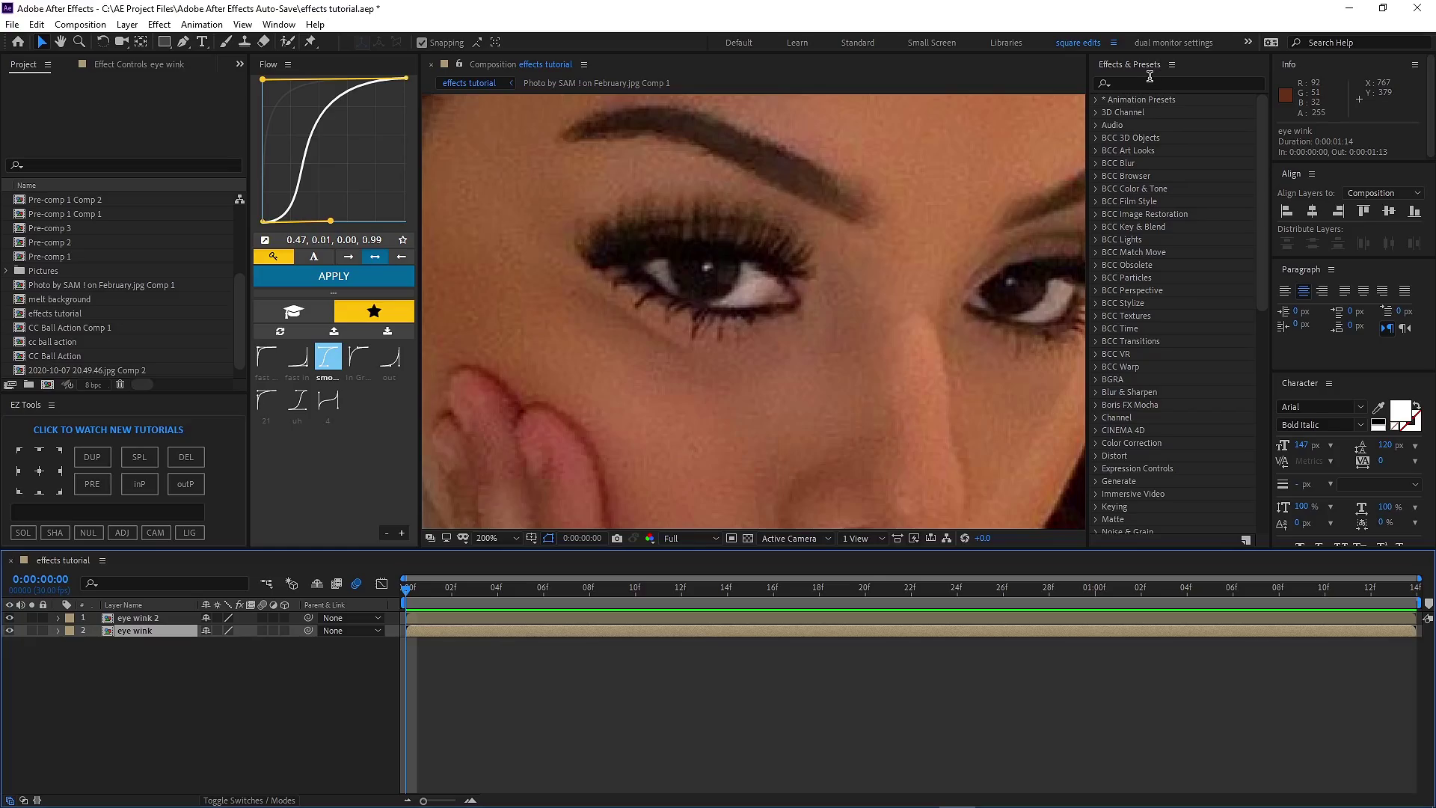
Find the Liquify effect and apply it to the original eye wink layer.
{"action": "left_click", "coordinate": [1146, 82]}
{"action": "type", "text": "liqui"}
{"action": "left_click", "coordinate": [1144, 152]}
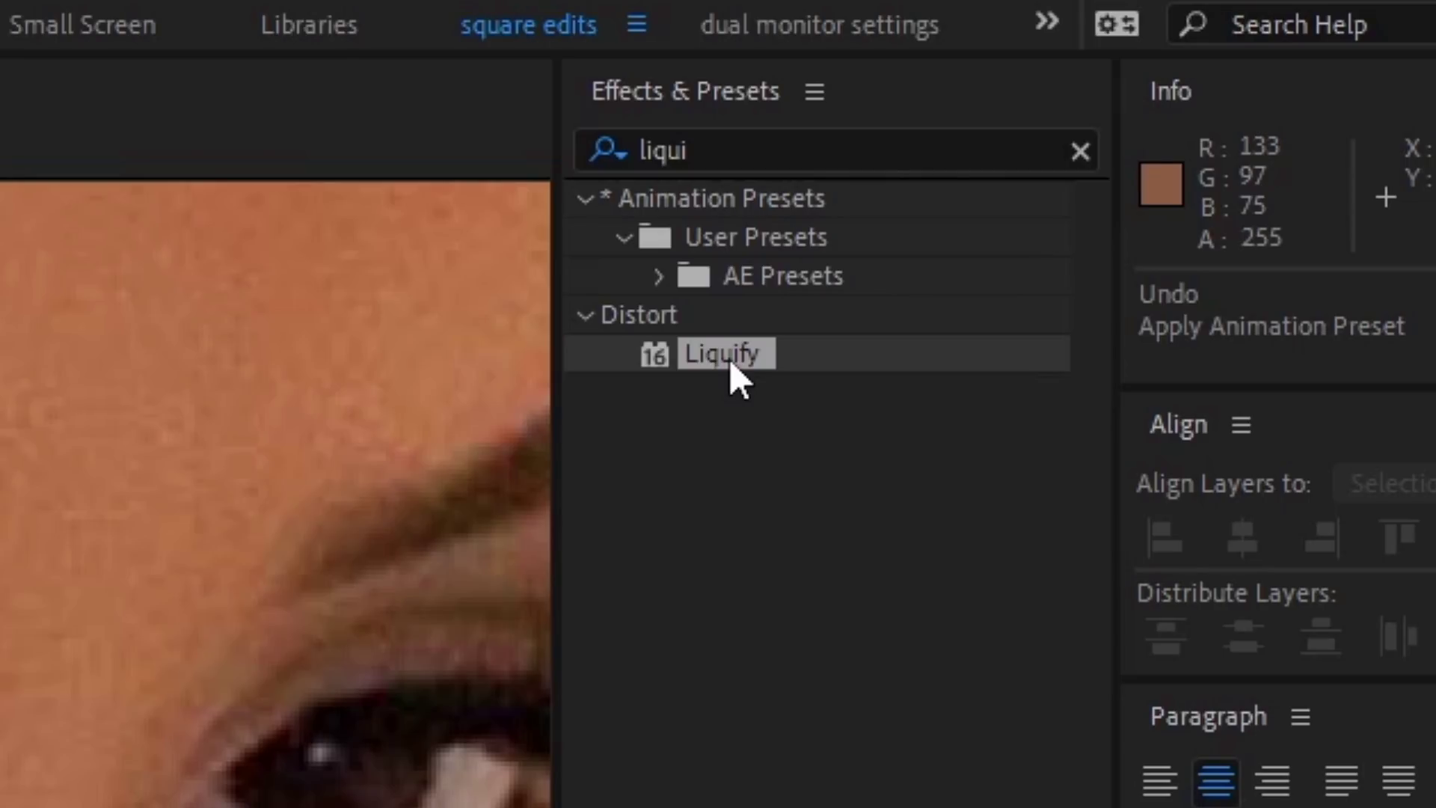
{"action": "double_click", "coordinate": [729, 359]}
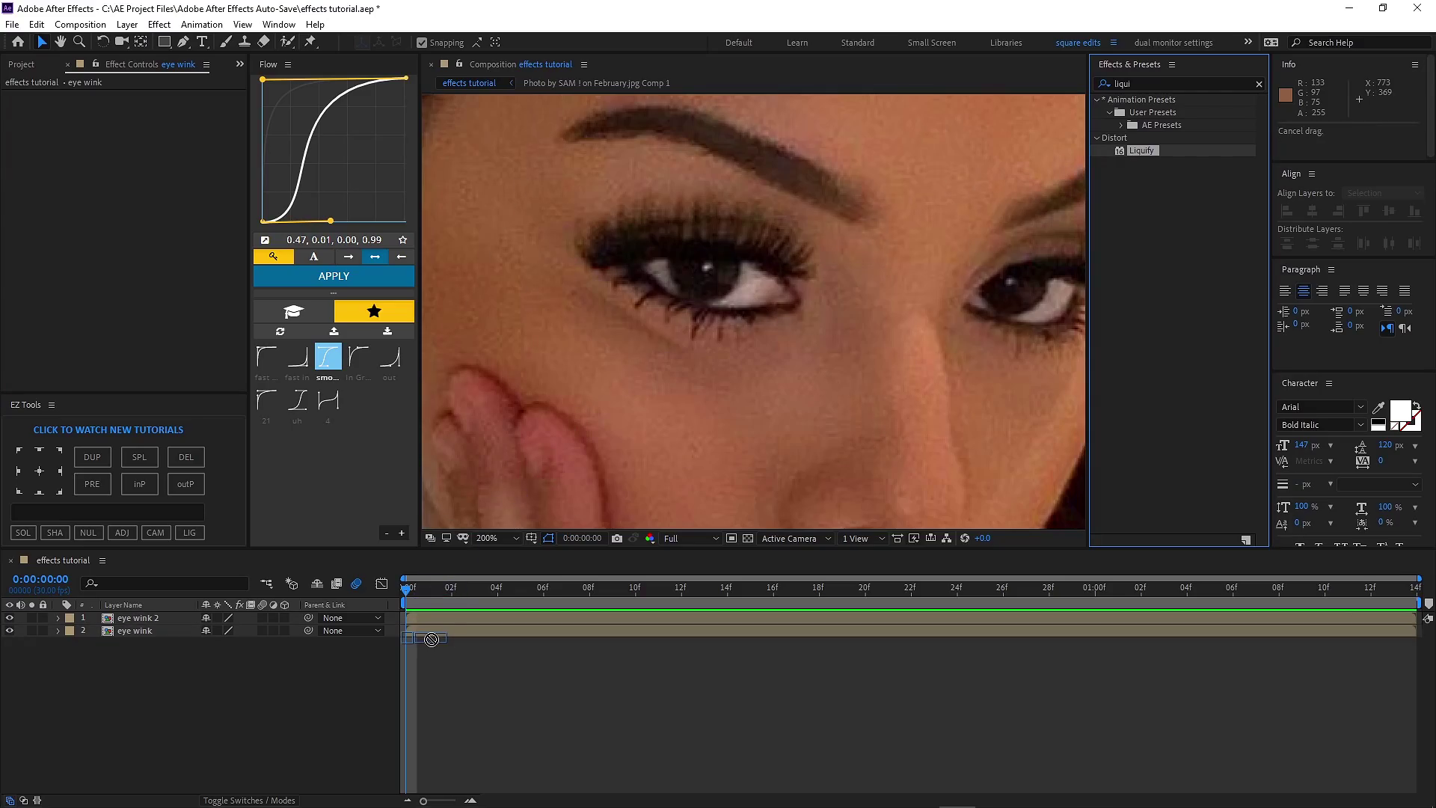
{"action": "left_click_drag", "start_coordinate": [432, 640], "coordinate": [433, 630]}
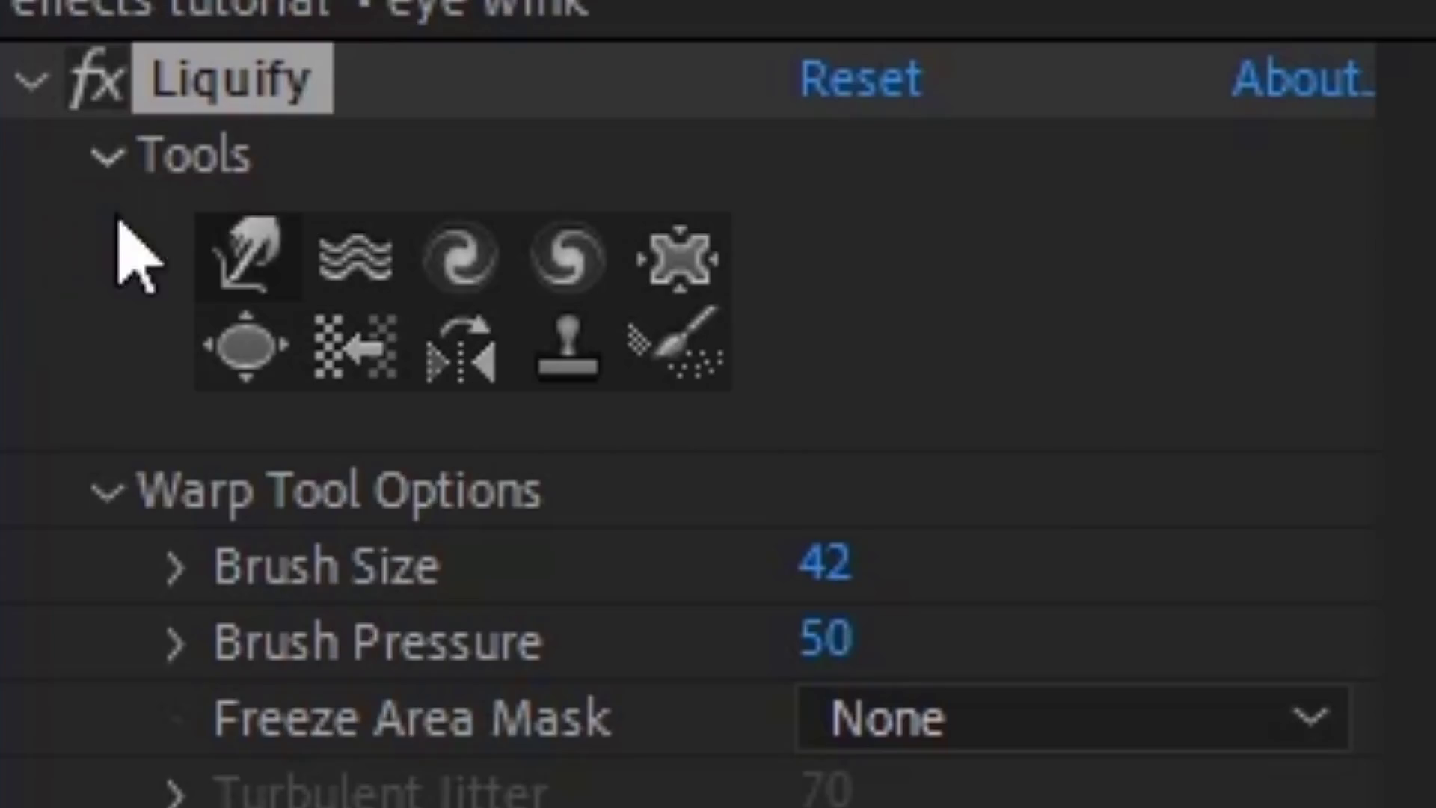
Choose Liquify's Warp tool and set its Brush Size to 49 and Brush Pressure to 100.
{"action": "left_click", "coordinate": [45, 129]}
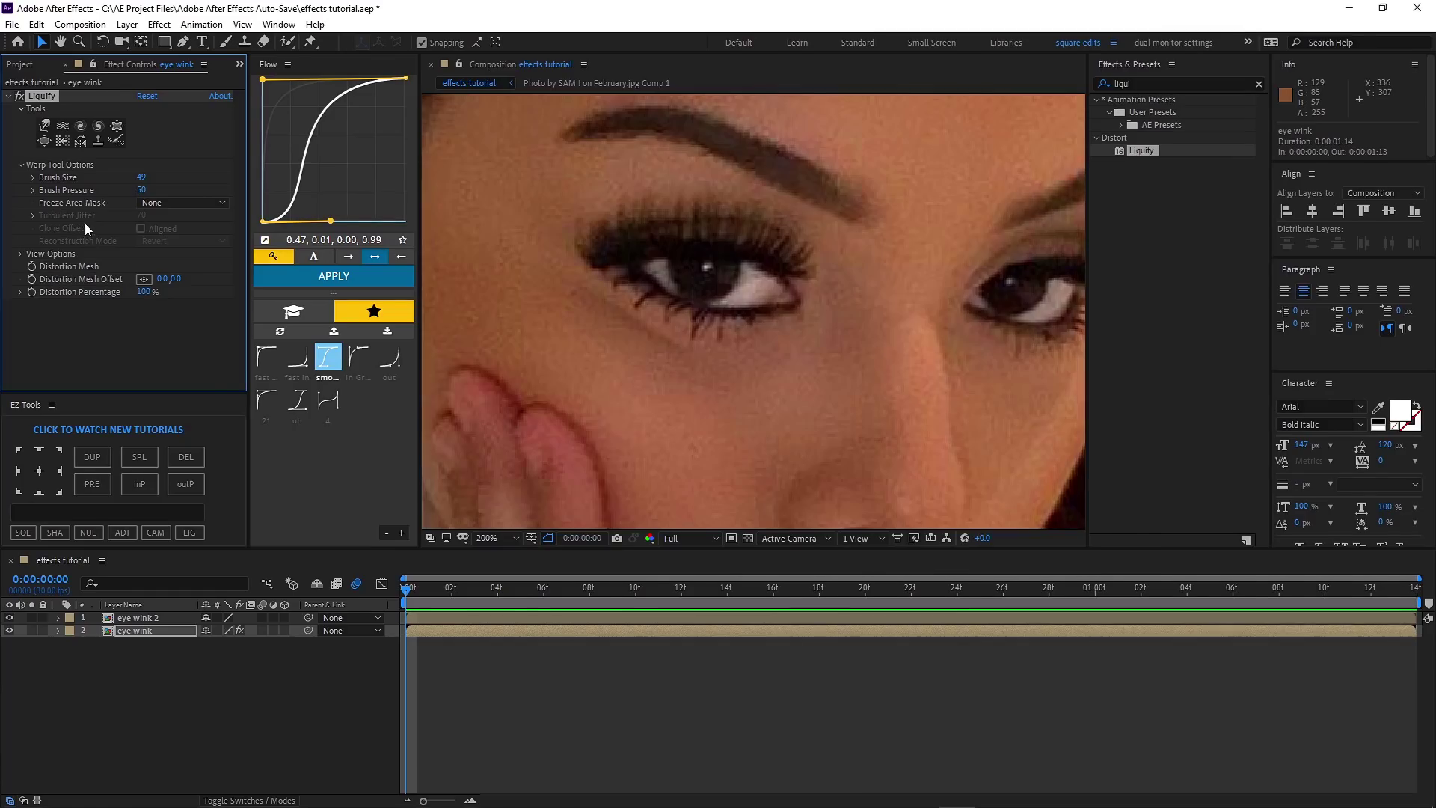
{"action": "left_click_drag", "start_coordinate": [824, 562], "coordinate": [841, 563]}
{"action": "left_click", "coordinate": [825, 638]}
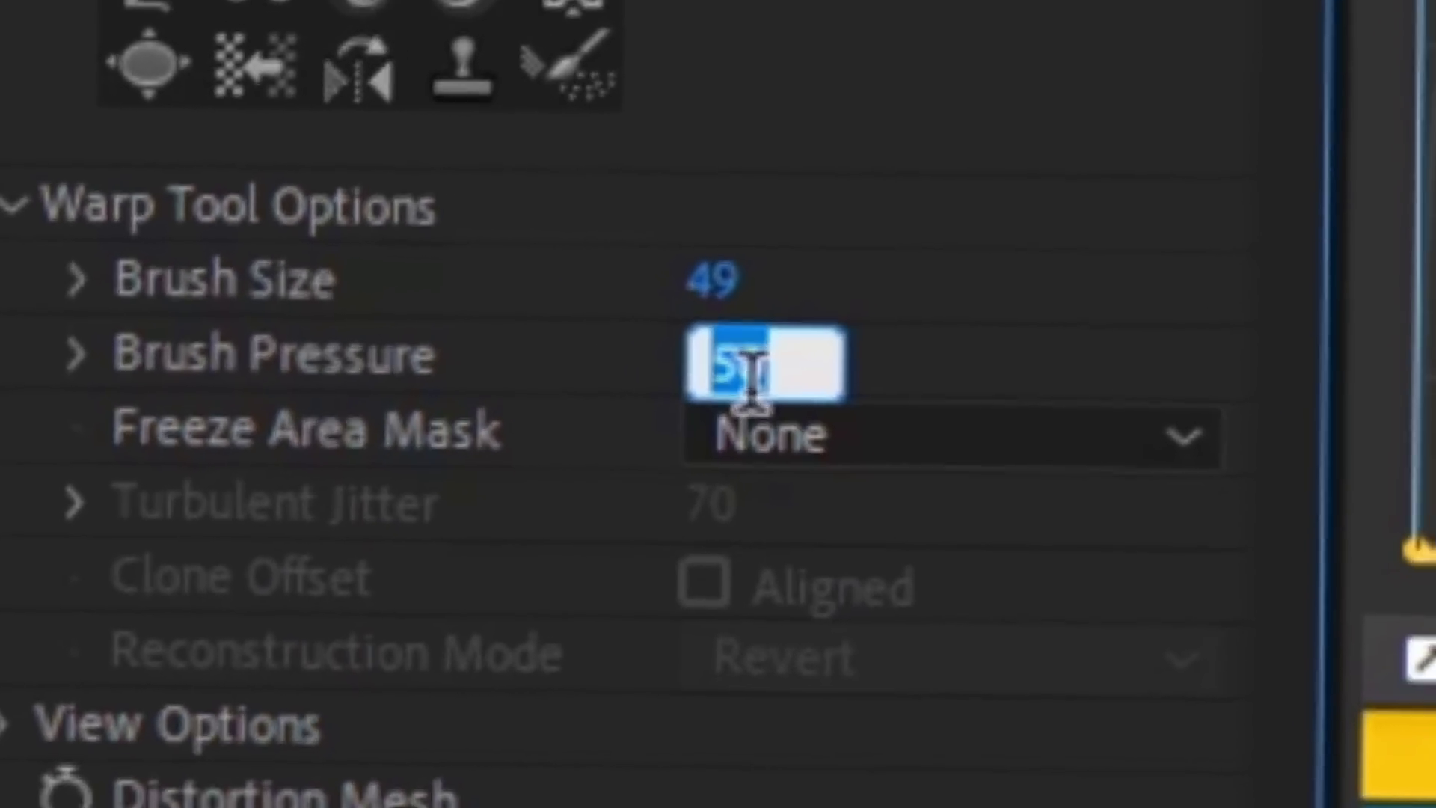
{"action": "type", "text": "100"}
{"action": "key", "text": "Return"}
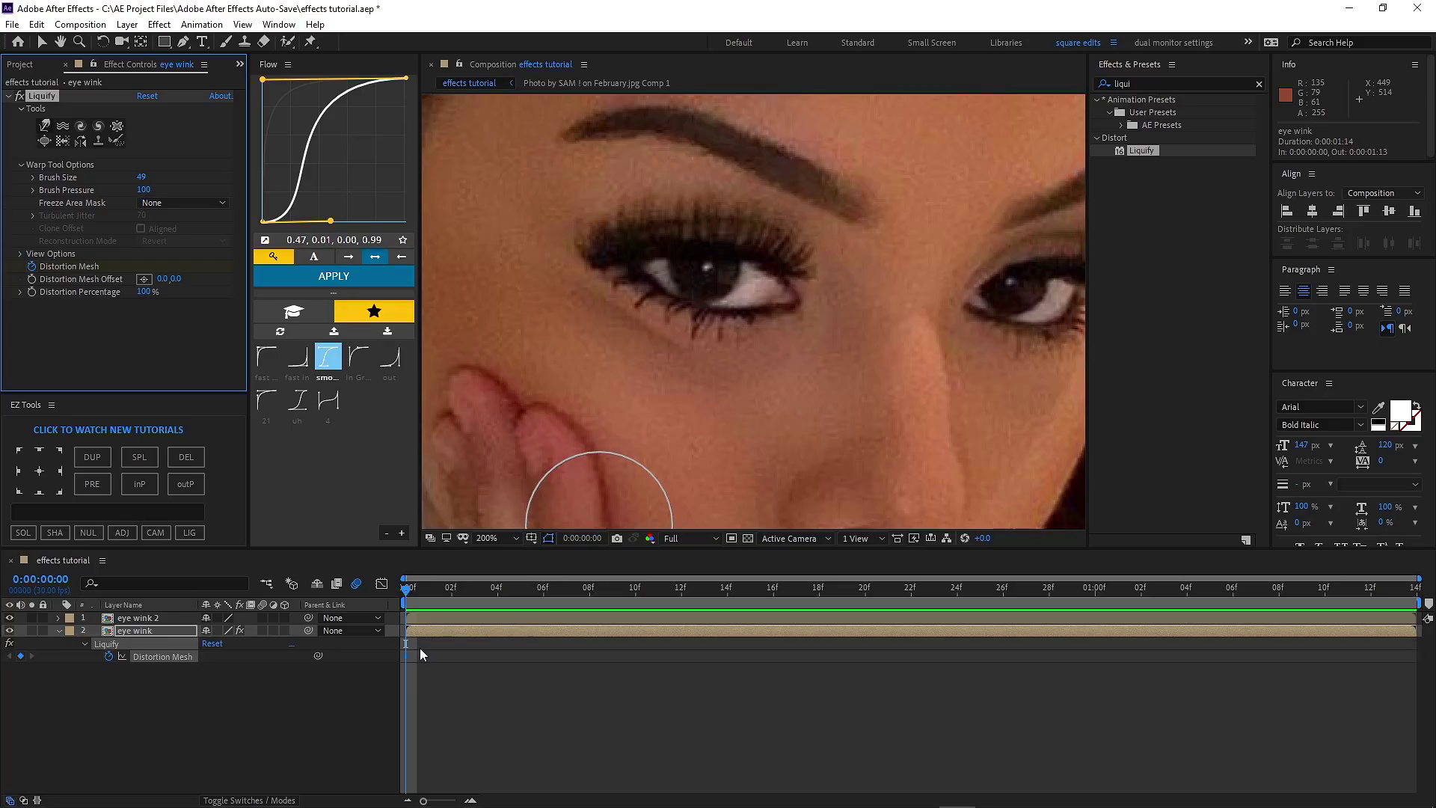
Move the Distortion Mesh keyframe to 0:00:00:19 and play the timeline to find the wink's timing.
{"action": "left_click_drag", "start_coordinate": [408, 664], "coordinate": [842, 656]}
{"action": "scroll", "coordinate": [792, 358], "scroll_direction": "down", "scroll_amount": 2}
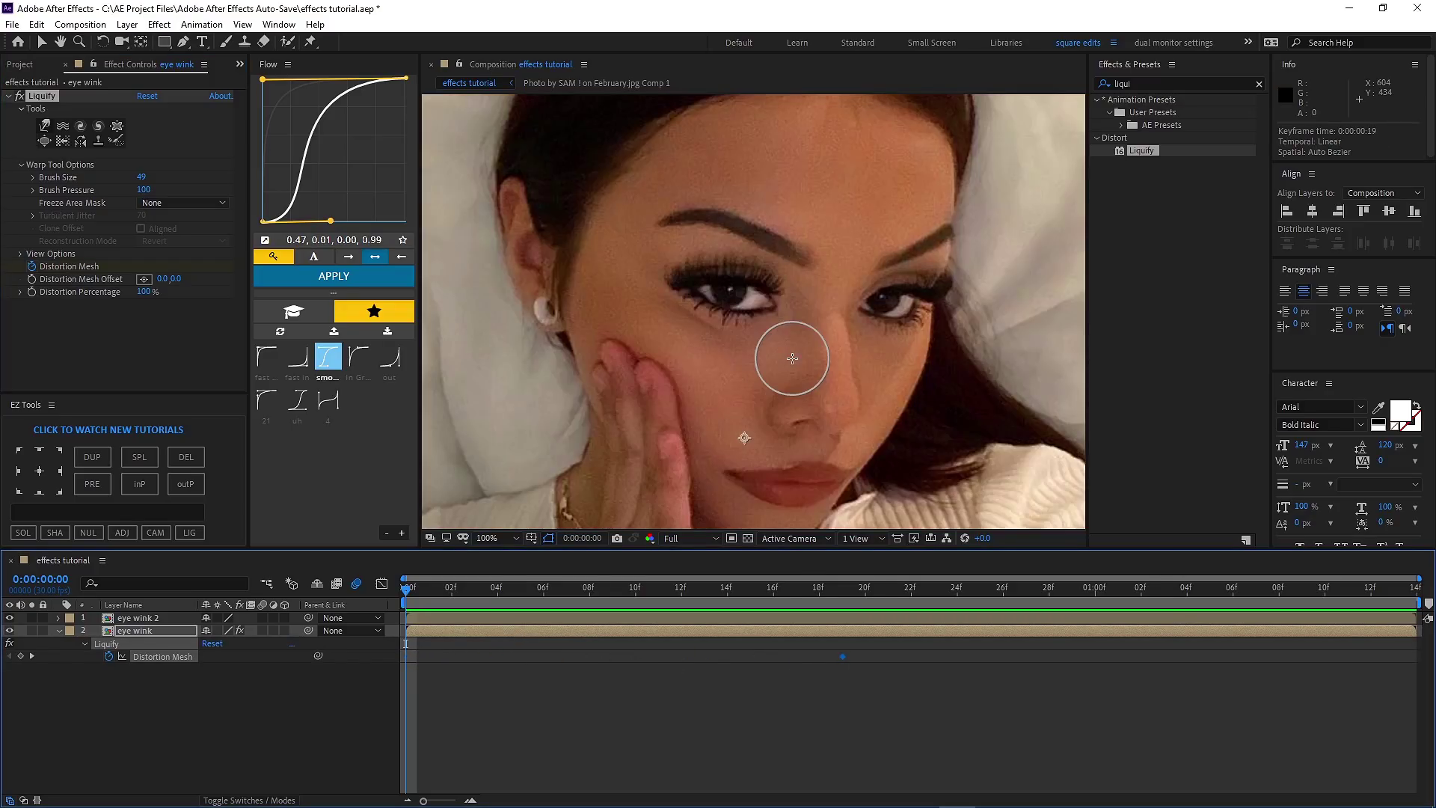
{"action": "scroll", "coordinate": [802, 443], "scroll_direction": "down", "scroll_amount": 2}
{"action": "scroll", "coordinate": [773, 431], "scroll_direction": "down", "scroll_amount": 2}
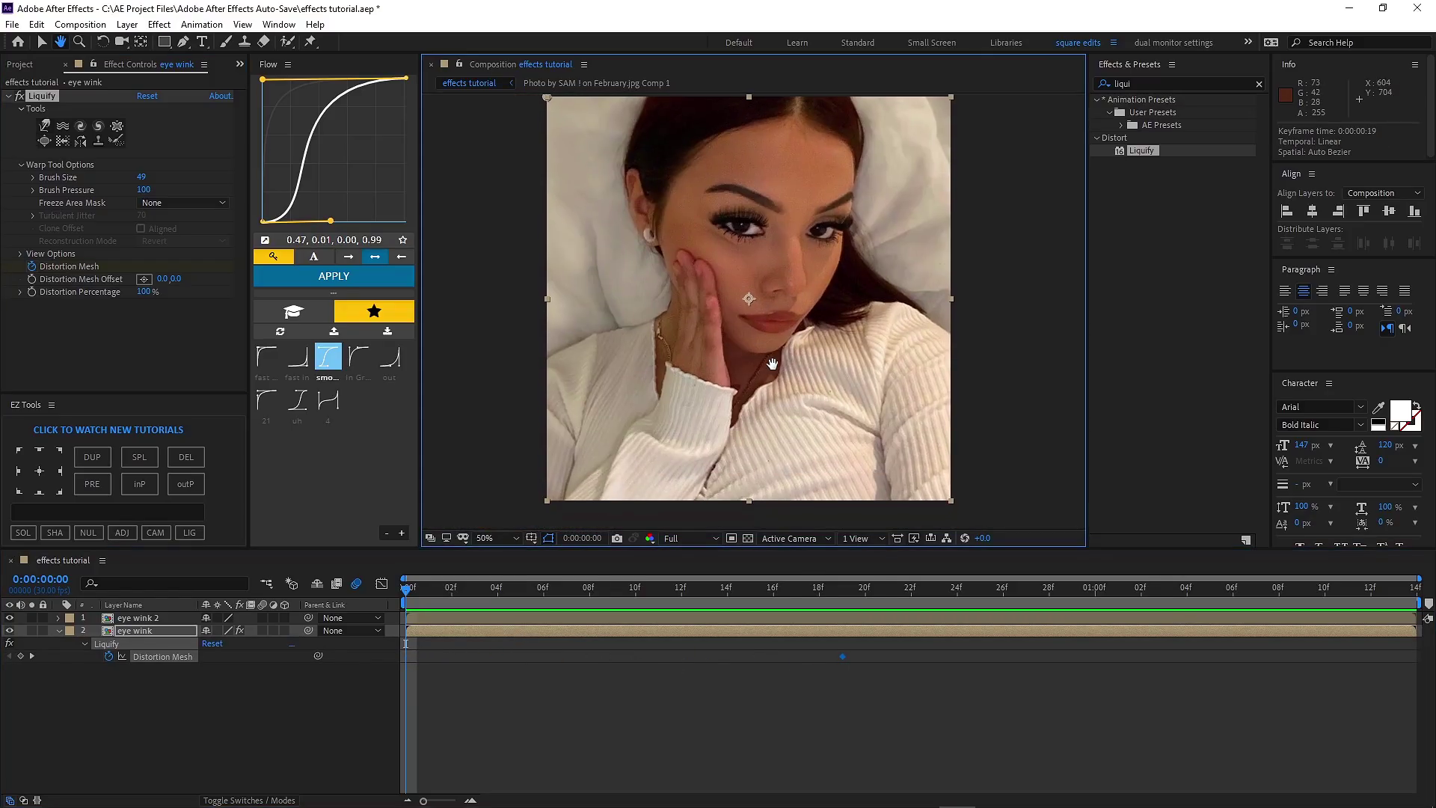
{"action": "key", "text": "space"}
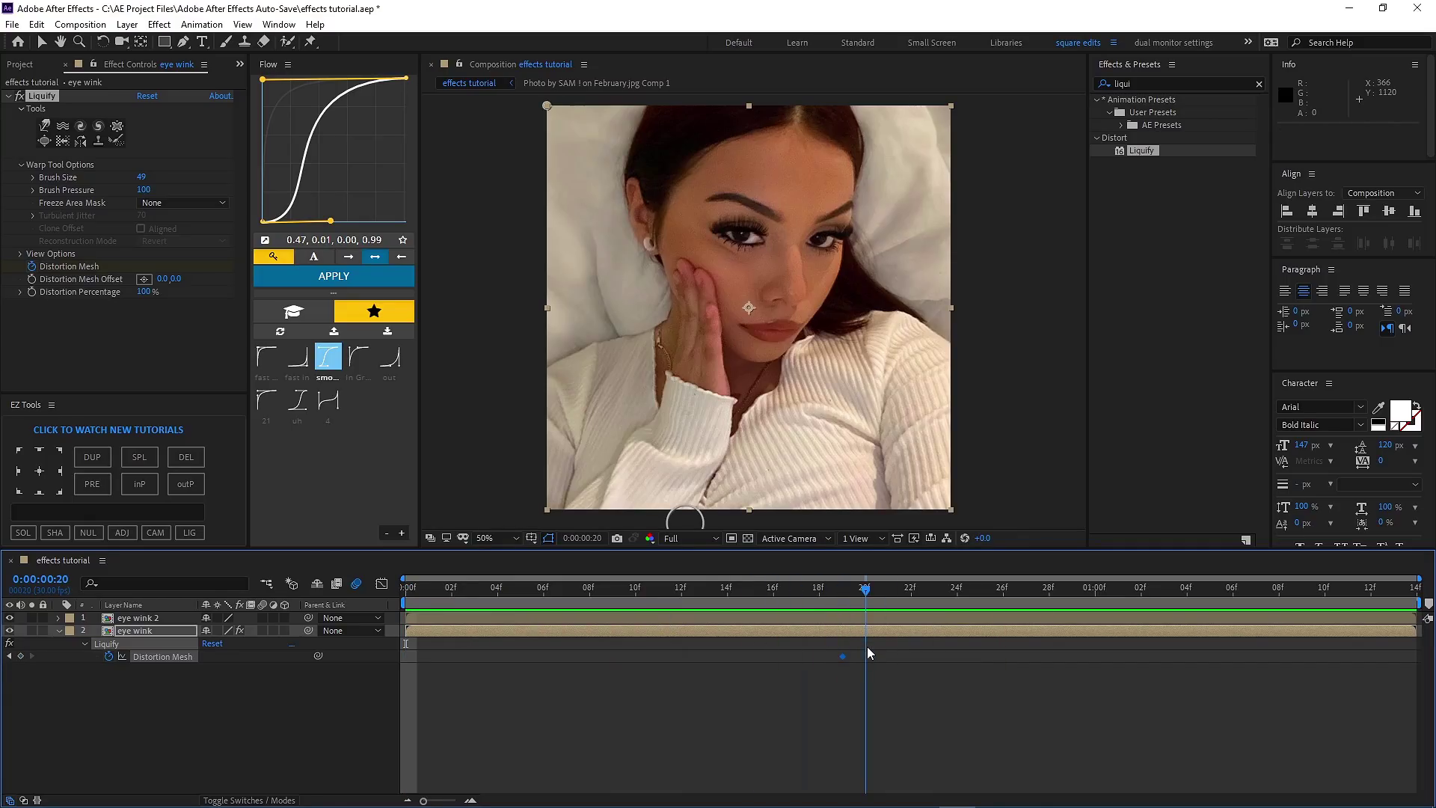
{"action": "key", "text": "j"}
At 0:00:00:21, warp the upper eyelid and lashes down to the lower lash line so the eye closes.
{"action": "scroll", "coordinate": [752, 603], "scroll_direction": "up", "scroll_amount": 3}
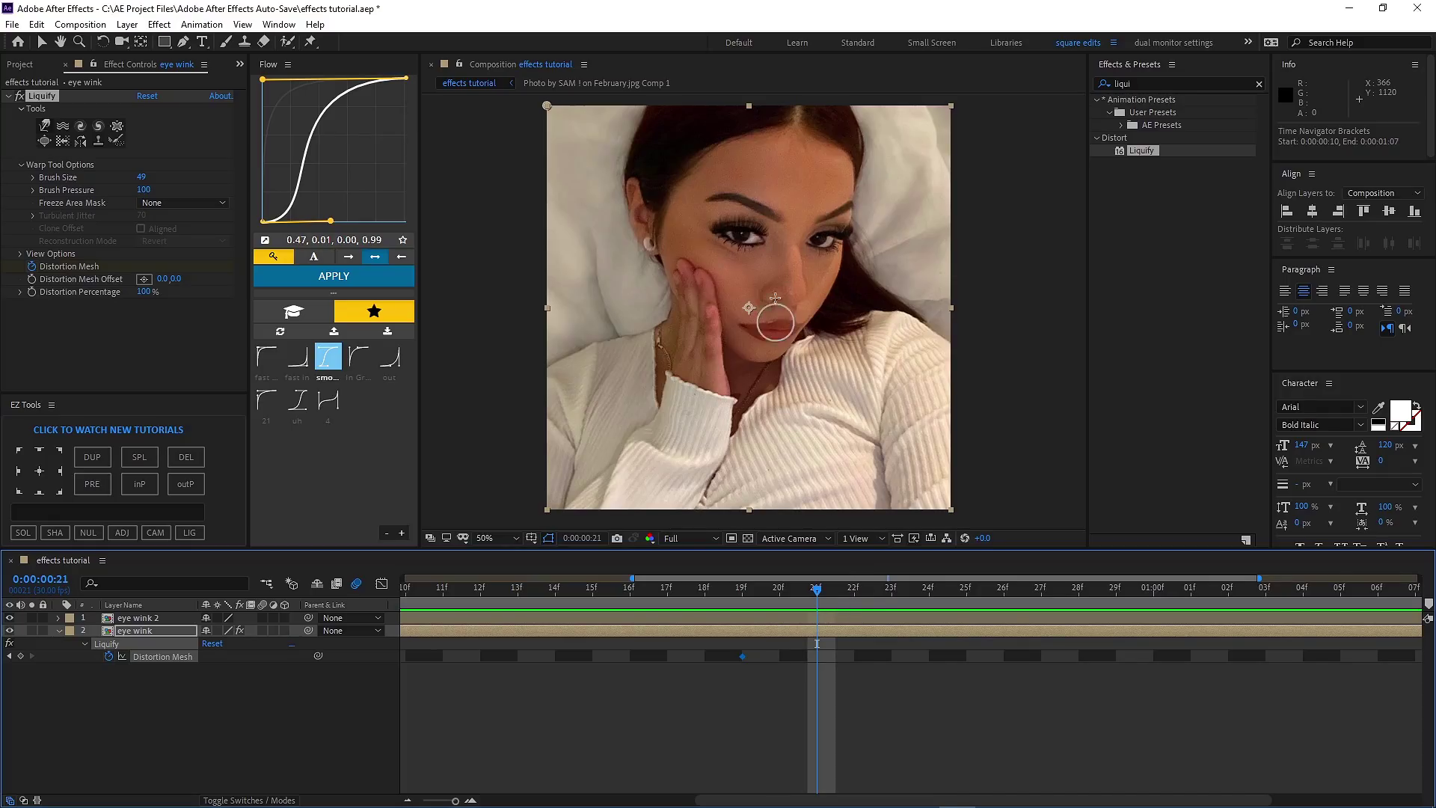
{"action": "scroll", "coordinate": [774, 298], "scroll_direction": "up", "scroll_amount": 4}
{"action": "left_click_drag", "start_coordinate": [756, 218], "coordinate": [741, 527]}
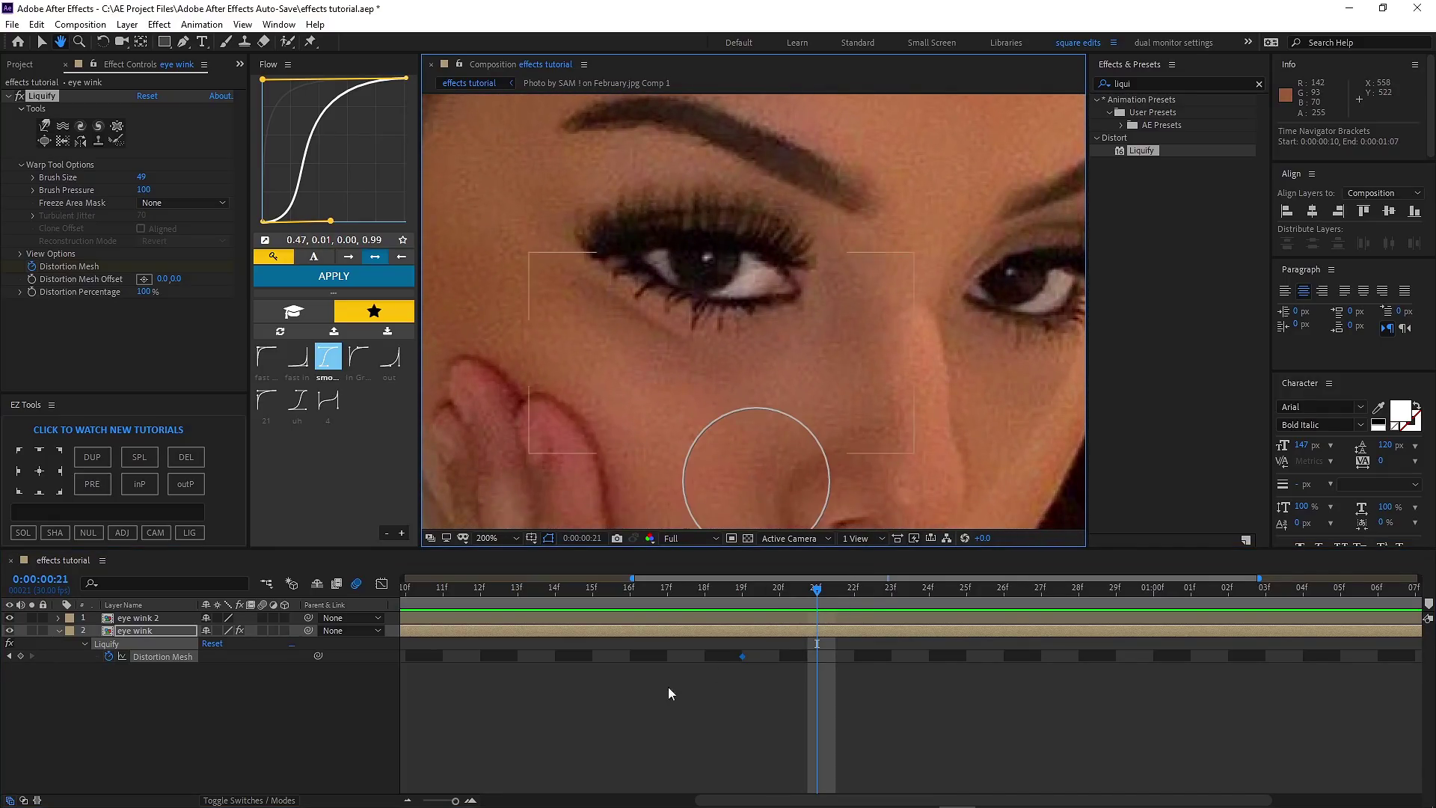
{"action": "key", "text": "ctrl+z"}
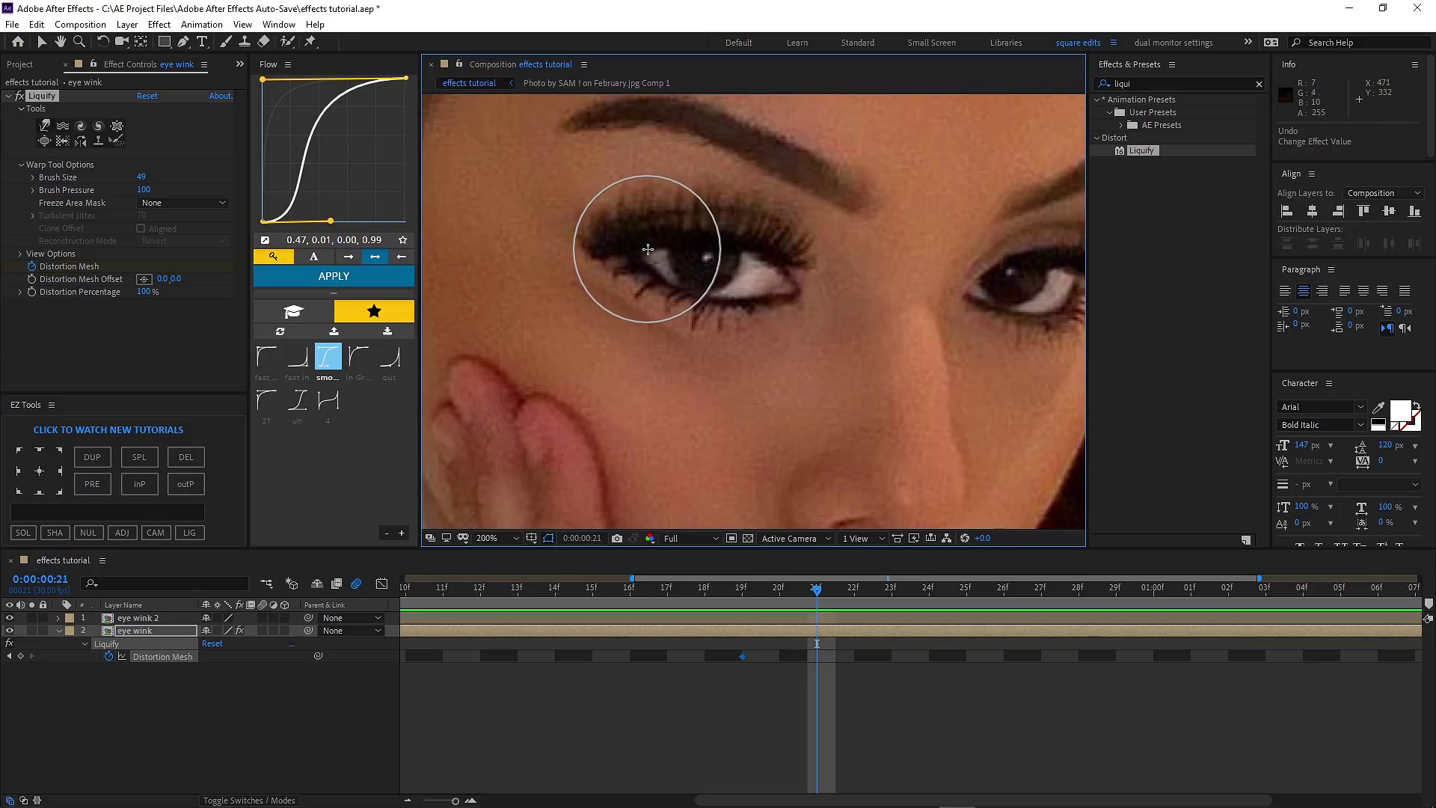
{"action": "mouse_move", "coordinate": [687, 238]}
{"action": "left_mouse_down"}
{"action": "mouse_move", "coordinate": [667, 277]}
{"action": "mouse_move", "coordinate": [718, 246]}
{"action": "mouse_move", "coordinate": [725, 279]}
{"action": "mouse_move", "coordinate": [754, 263]}
{"action": "mouse_move", "coordinate": [759, 283]}
{"action": "mouse_move", "coordinate": [801, 277]}
{"action": "mouse_move", "coordinate": [783, 214]}
{"action": "mouse_move", "coordinate": [812, 252]}
{"action": "left_mouse_up"}
Adjust the eye wink 2 mask by moving its upper outer vertex out to the corner of the closed lashes.
{"action": "scroll", "coordinate": [811, 254], "scroll_direction": "up", "scroll_amount": 2}
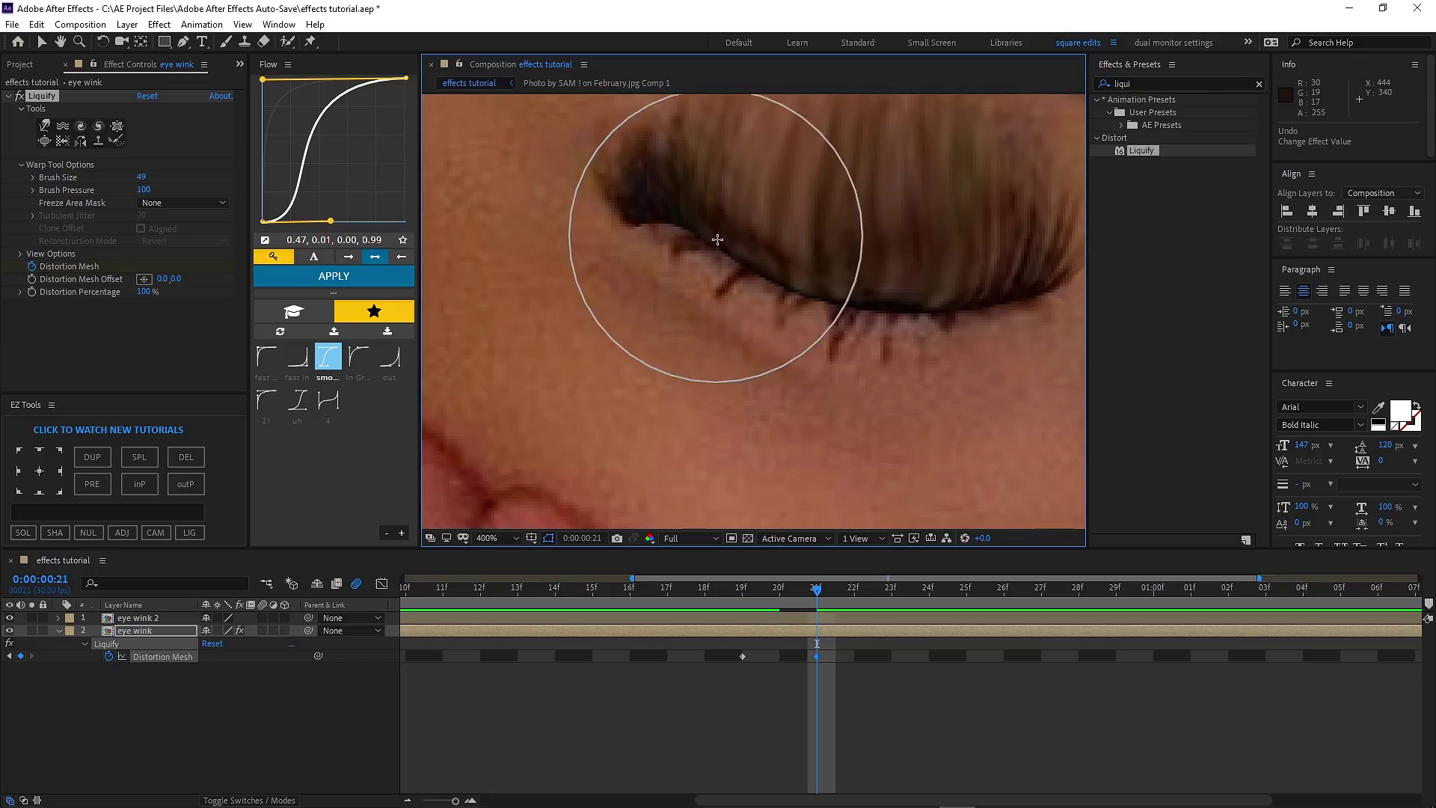
{"action": "left_click", "coordinate": [42, 42]}
{"action": "left_click", "coordinate": [667, 621]}
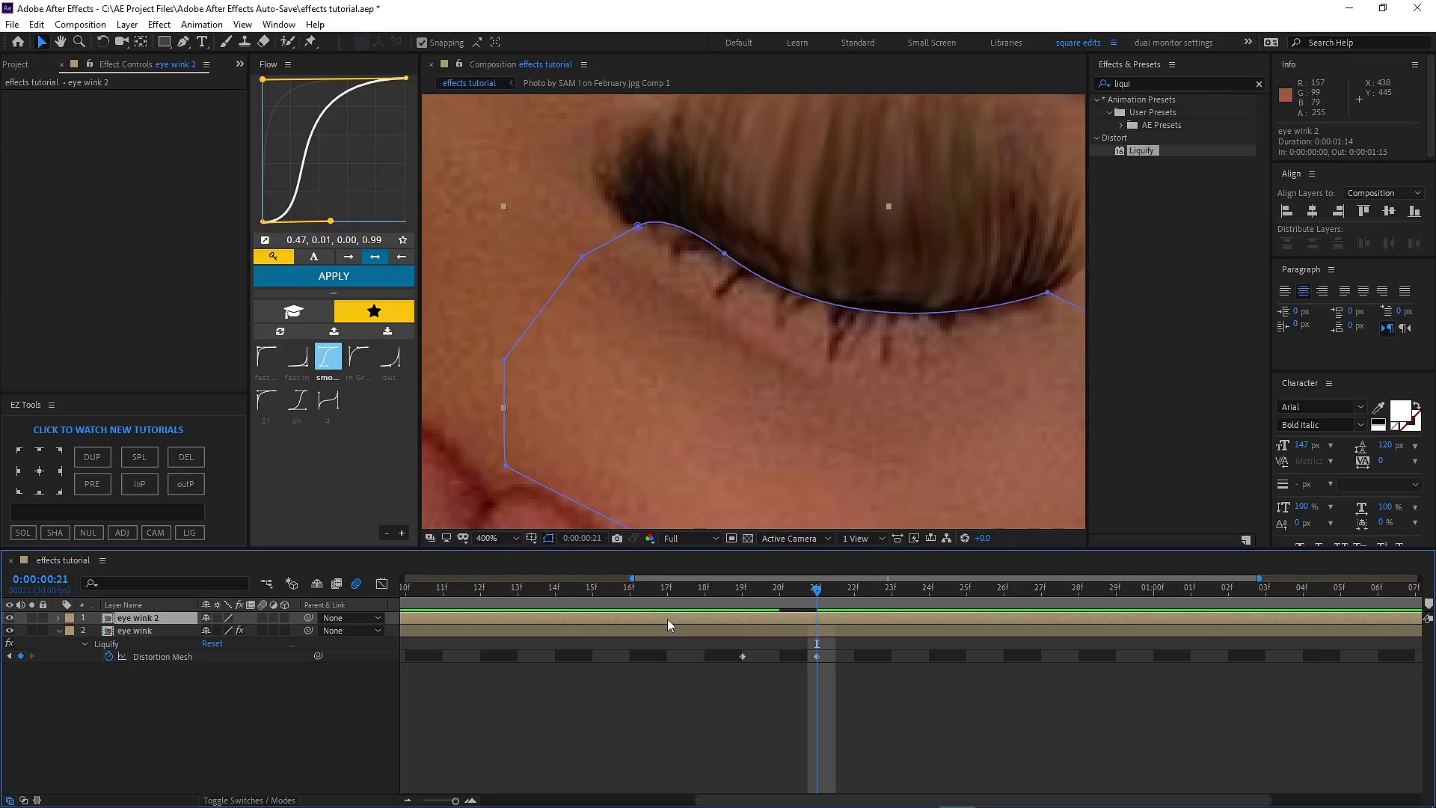
{"action": "left_click", "coordinate": [637, 226]}
{"action": "left_click_drag", "start_coordinate": [632, 228], "coordinate": [611, 217]}
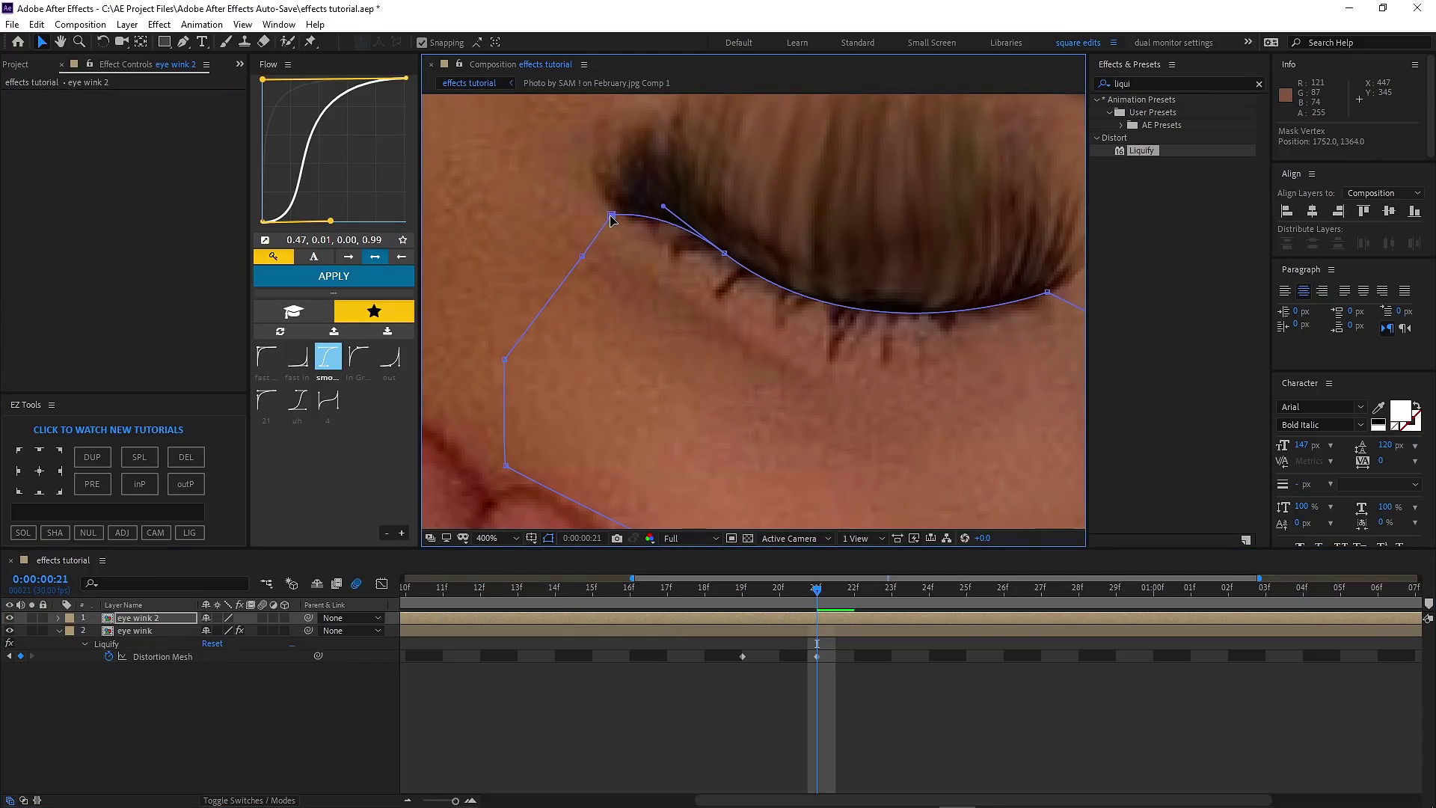
{"action": "scroll", "coordinate": [756, 233], "scroll_direction": "down", "scroll_amount": 1}
{"action": "left_click_drag", "start_coordinate": [755, 234], "coordinate": [761, 322]}
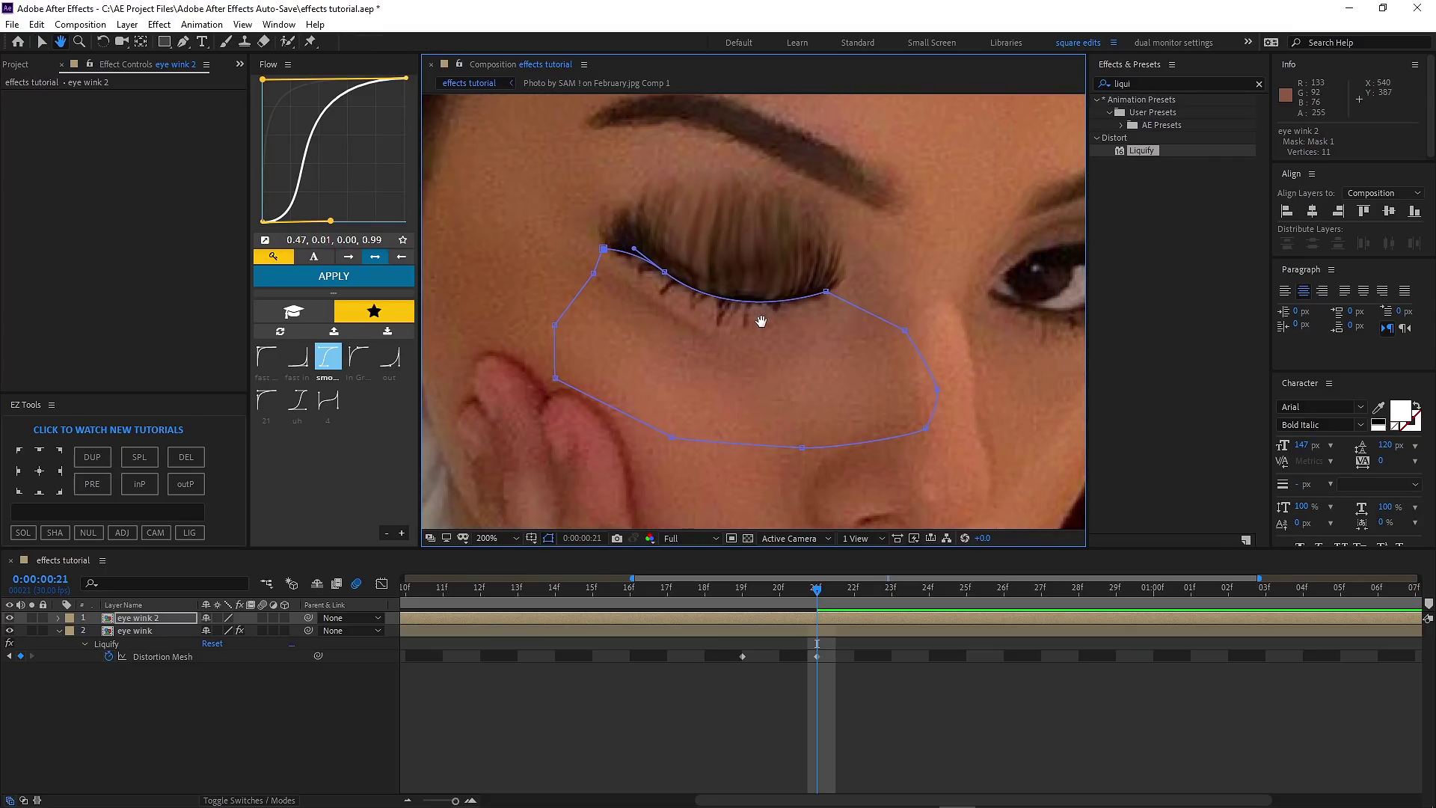
{"action": "left_click", "coordinate": [878, 697]}
{"action": "scroll", "coordinate": [845, 439], "scroll_direction": "down", "scroll_amount": 1}
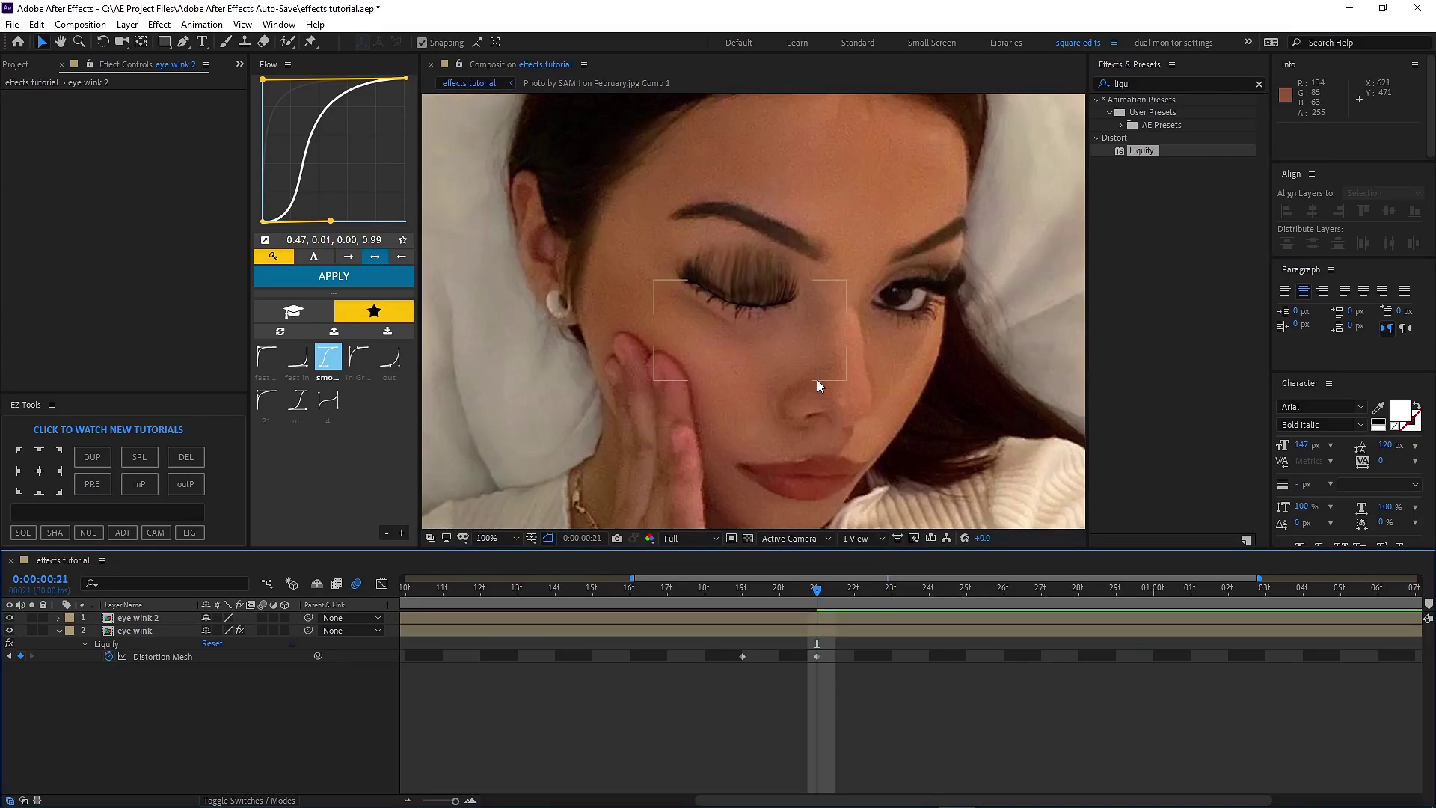
Copy the Distortion Mesh keyframe at 0:00:00:19, paste it at 0:00:00:23, and select the wink keyframes.
{"action": "left_click", "coordinate": [743, 656]}
{"action": "key", "text": "j"}
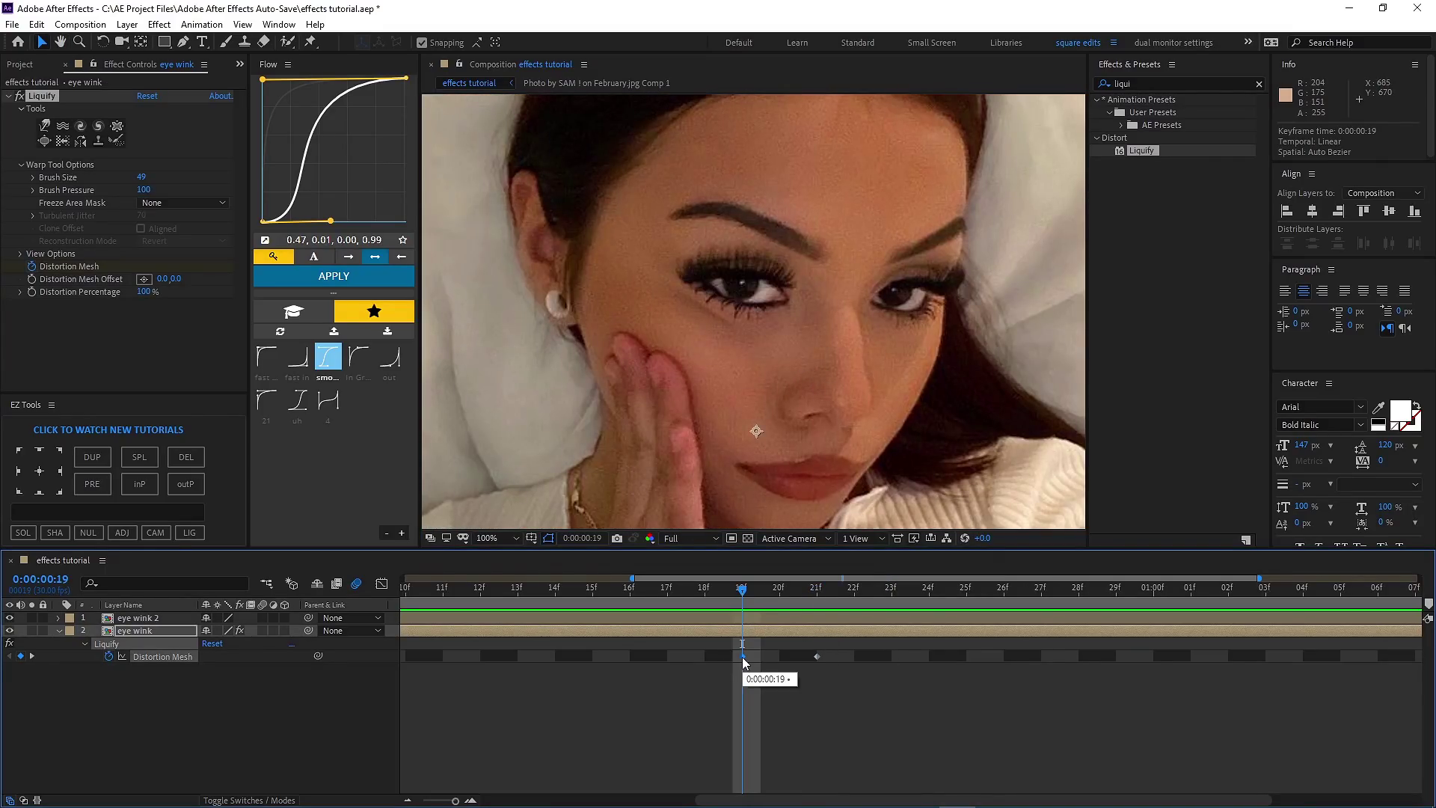
{"action": "key", "text": "space"}
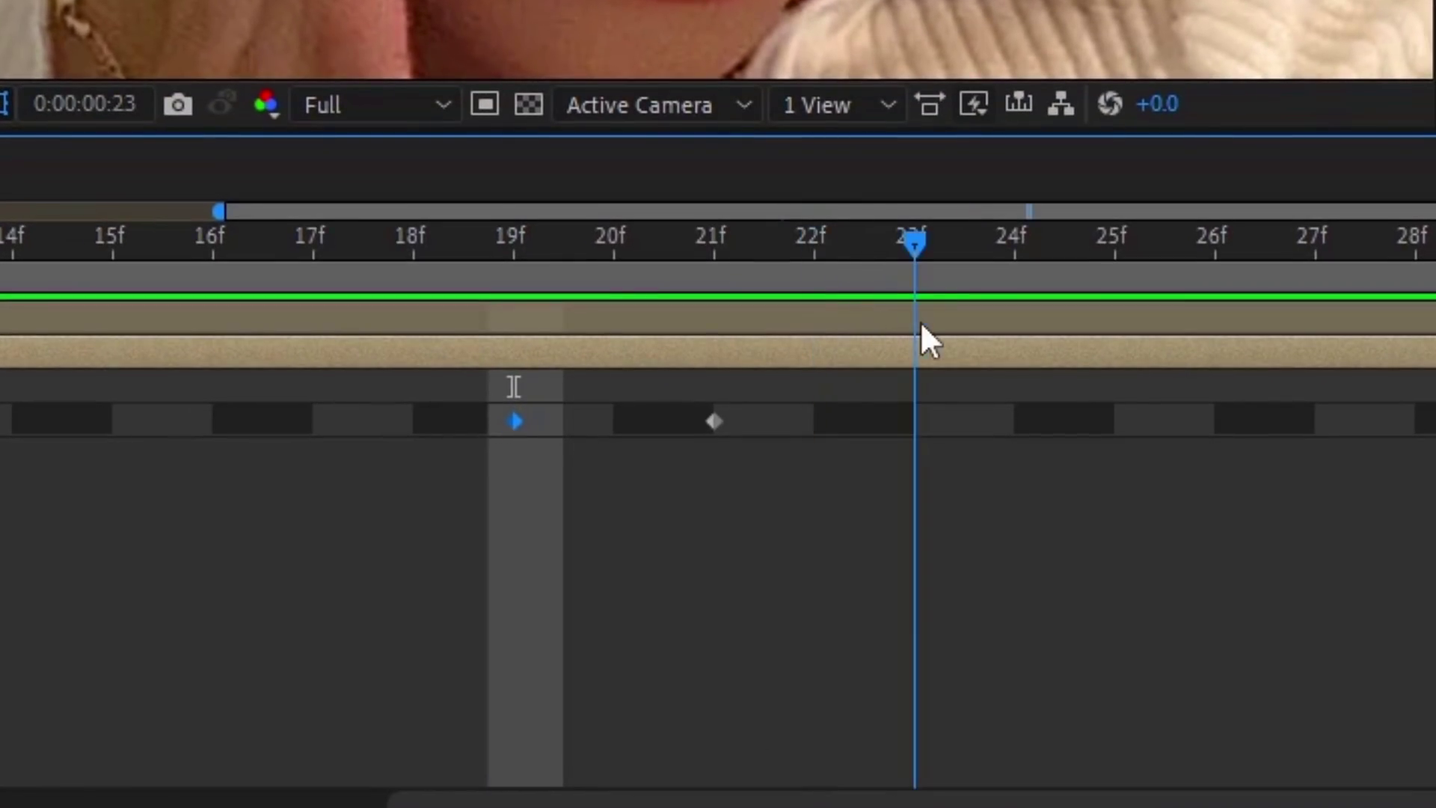
{"action": "key", "text": "ctrl+v"}
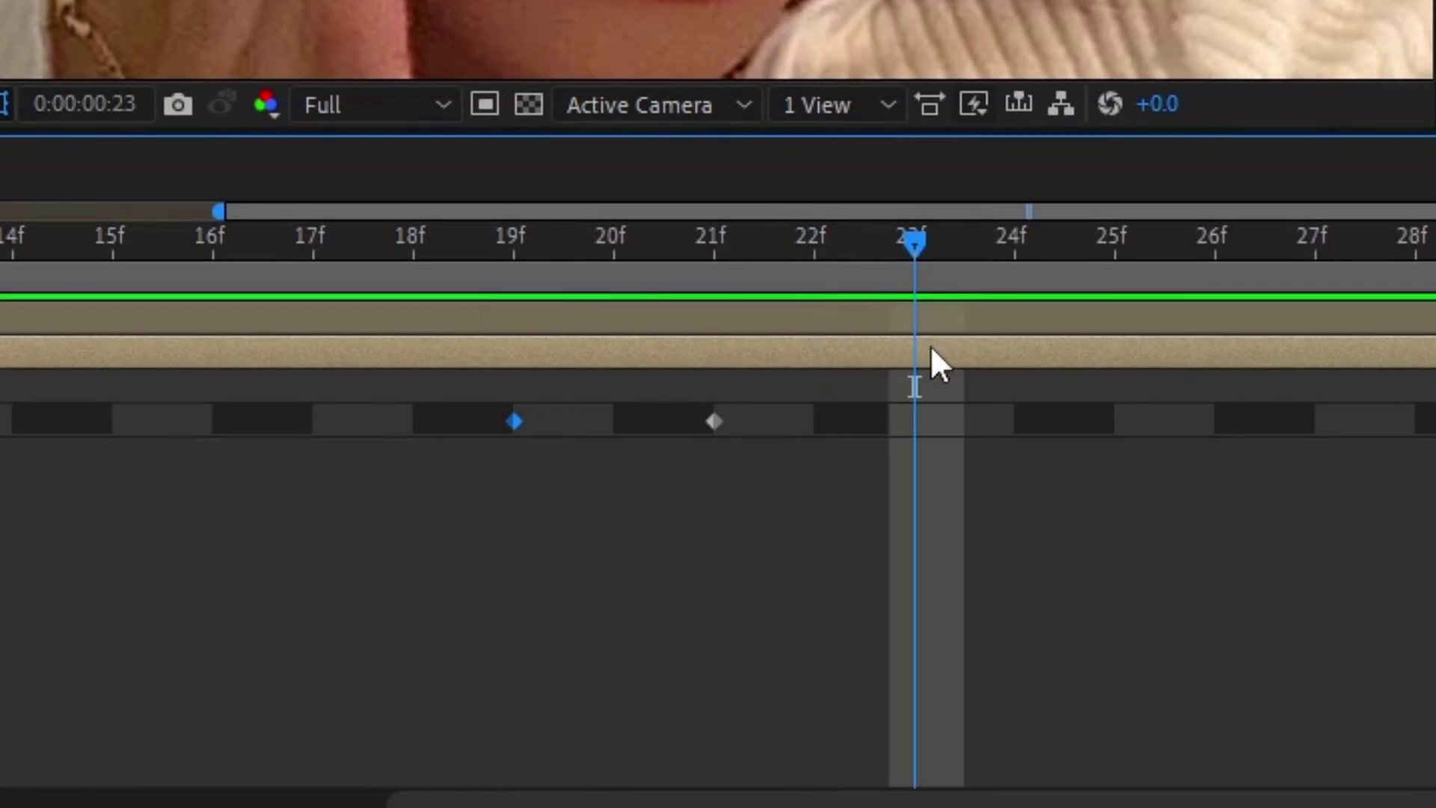
{"action": "mouse_move", "coordinate": [972, 403]}
{"action": "left_mouse_down"}
{"action": "mouse_move", "coordinate": [323, 434]}
{"action": "mouse_move", "coordinate": [350, 431]}
{"action": "left_mouse_up"}
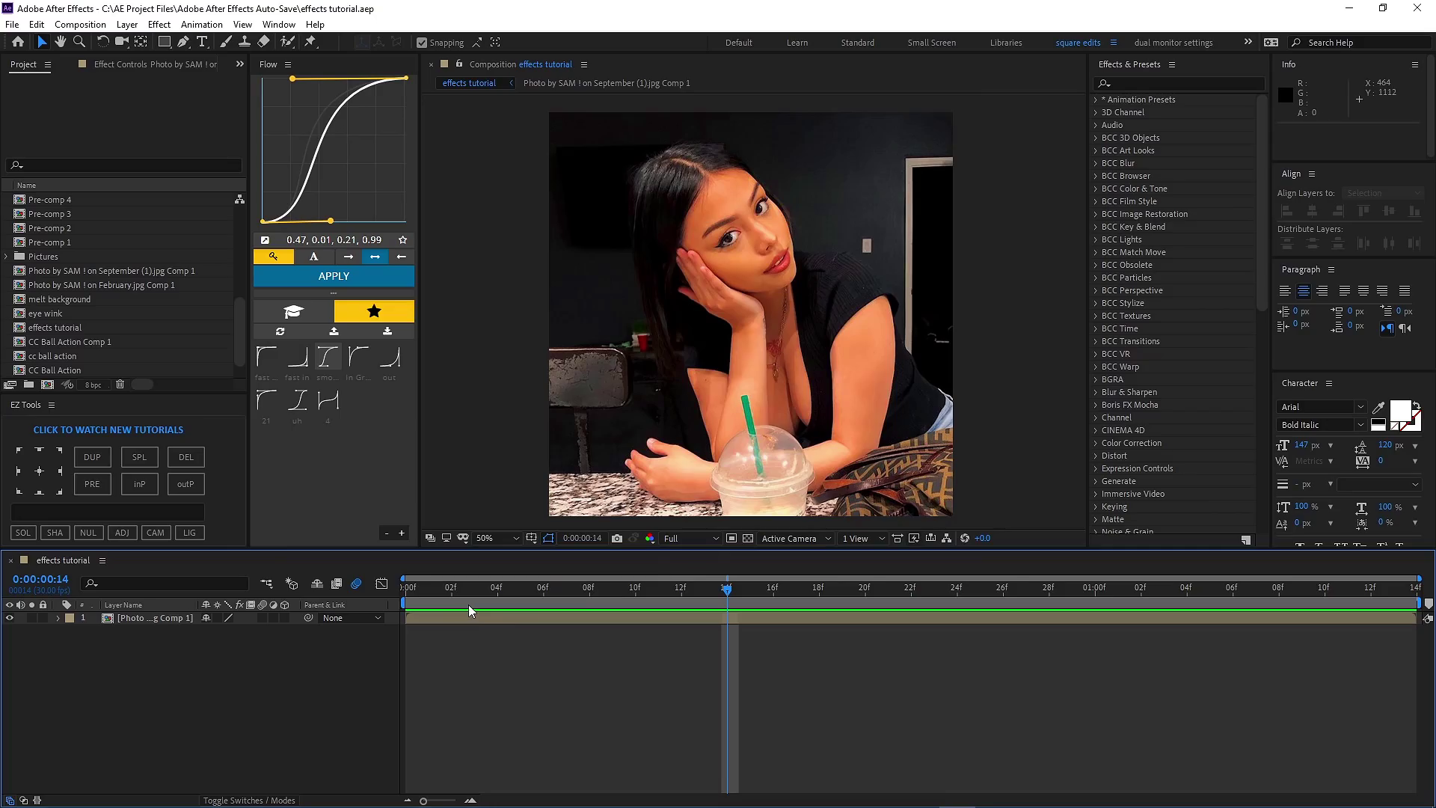
Search the effects for "shatter" and apply Simulation's Shatter to the photo comp layer at the start of the timeline.
{"action": "key", "text": "Home"}
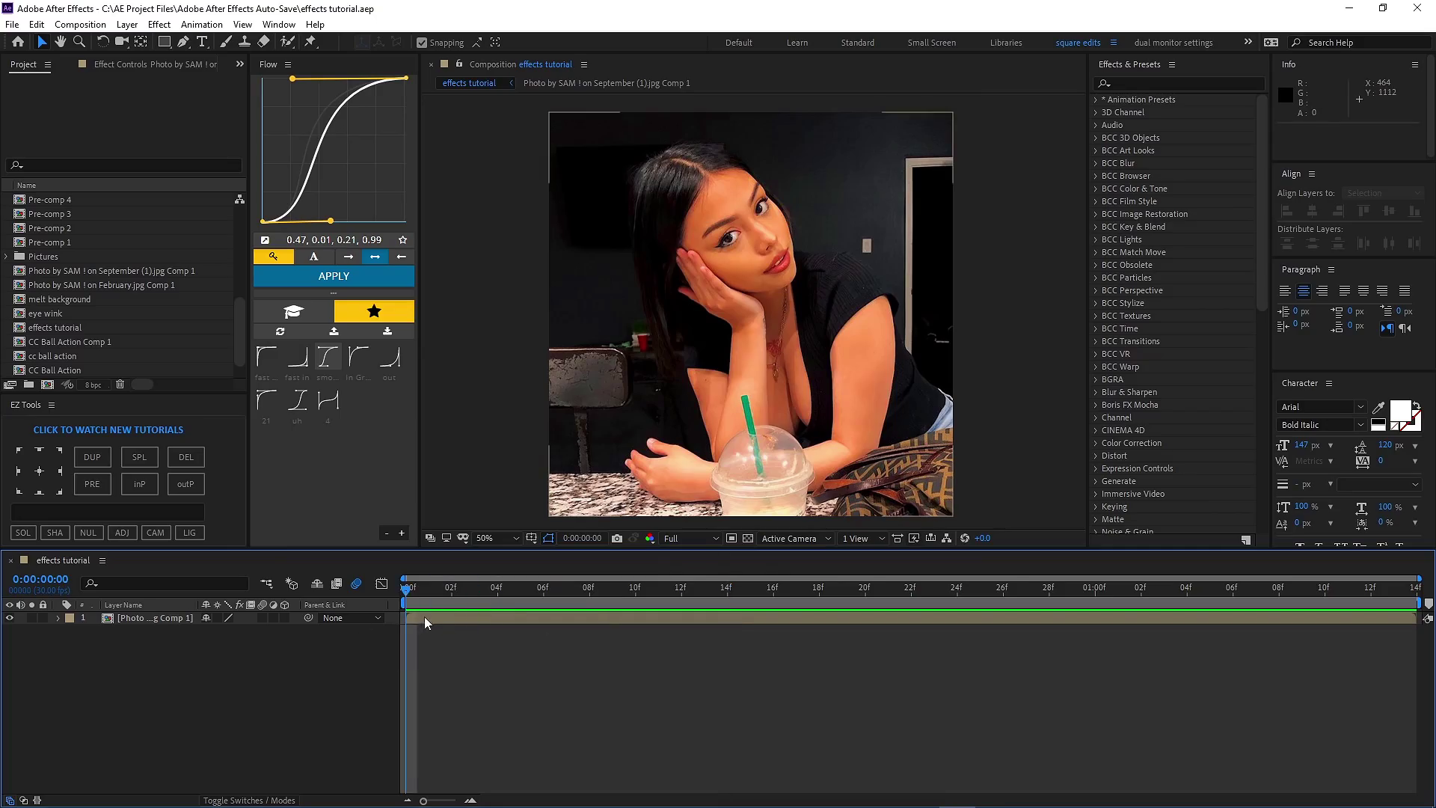
{"action": "left_click", "coordinate": [429, 618]}
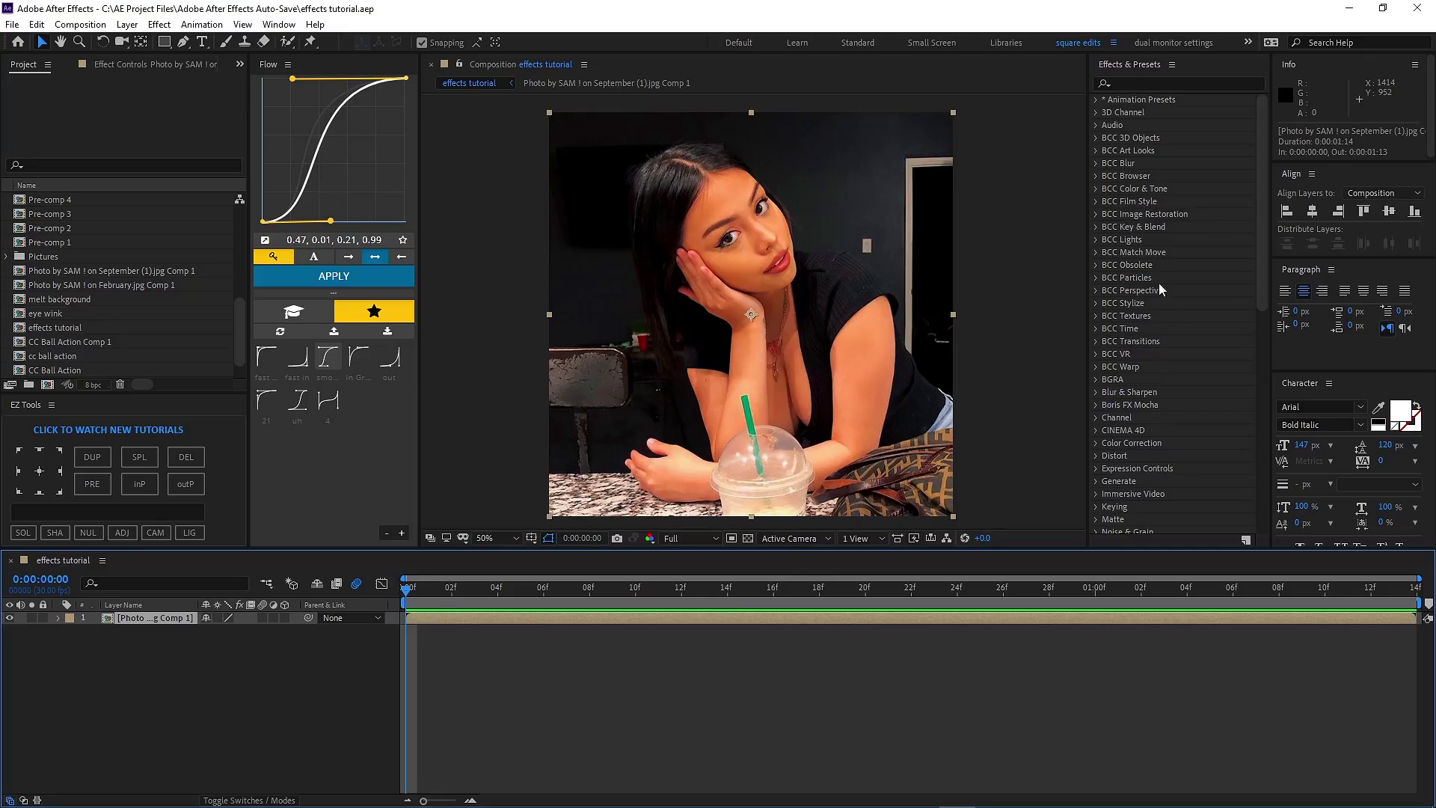
{"action": "left_click", "coordinate": [1143, 82]}
{"action": "type", "text": "shatter"}
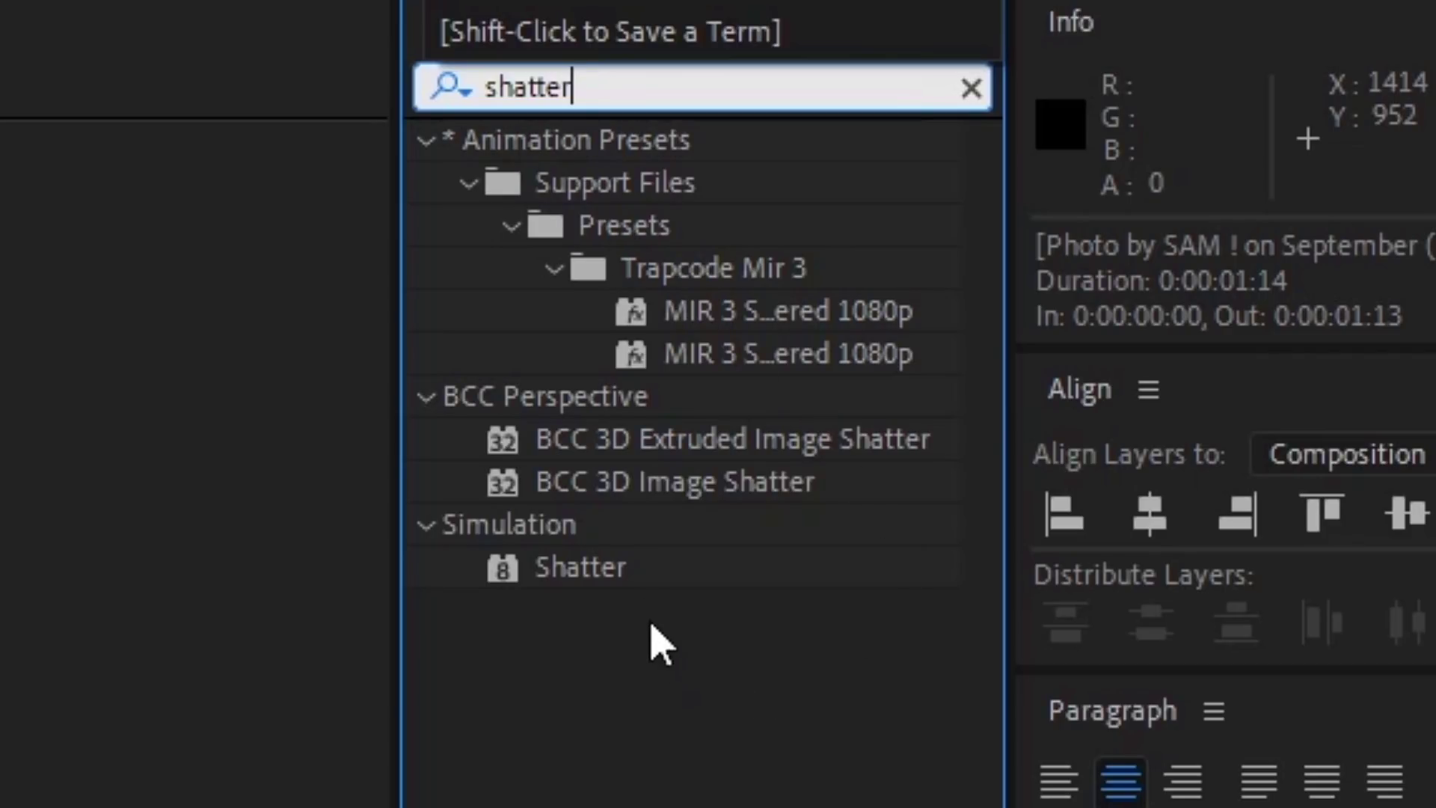
{"action": "left_click_drag", "start_coordinate": [591, 568], "coordinate": [460, 622]}
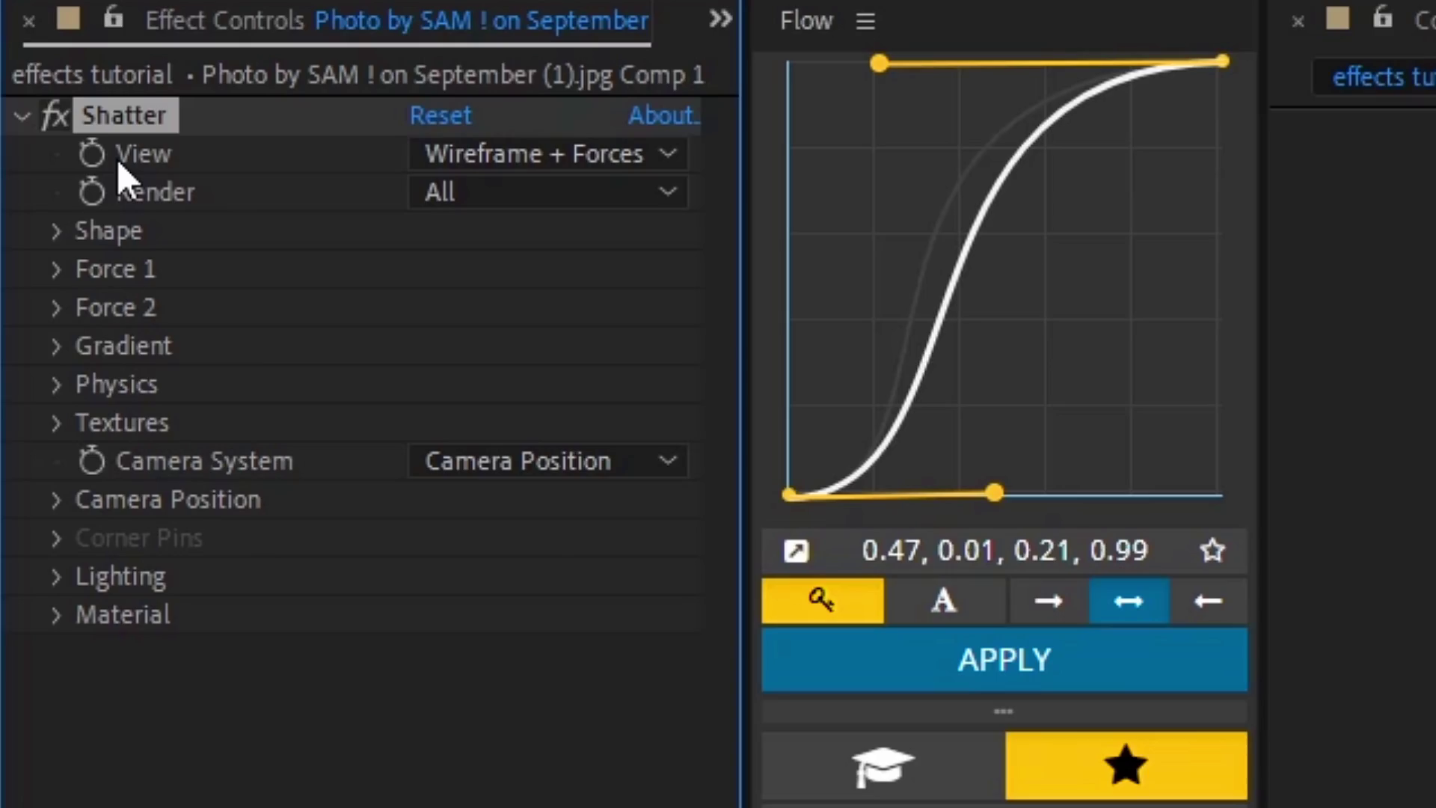
Set Shatter's View to Rendered and its Shape Pattern to Glass.
{"action": "left_click", "coordinate": [490, 154]}
{"action": "left_click", "coordinate": [519, 197]}
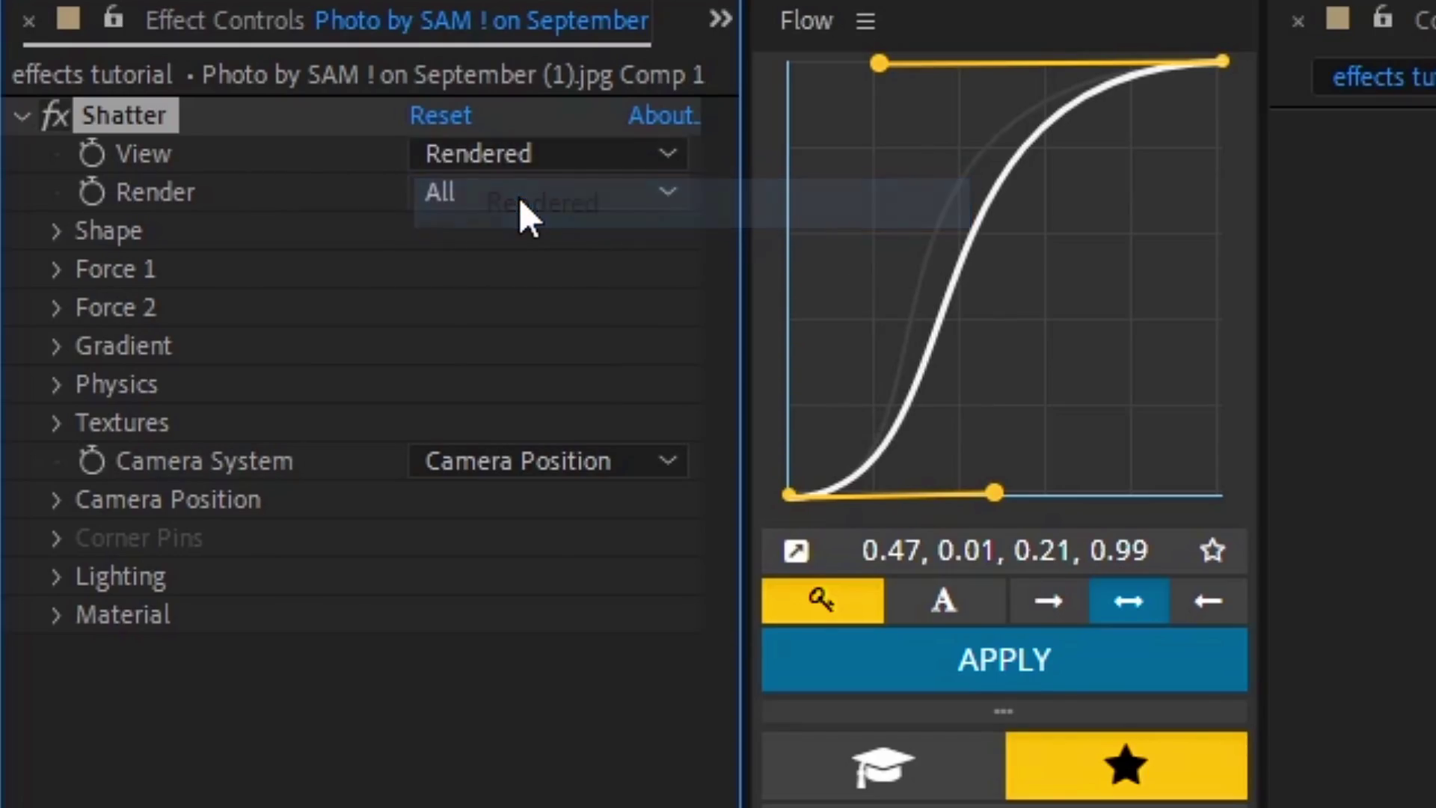
{"action": "left_click", "coordinate": [57, 231]}
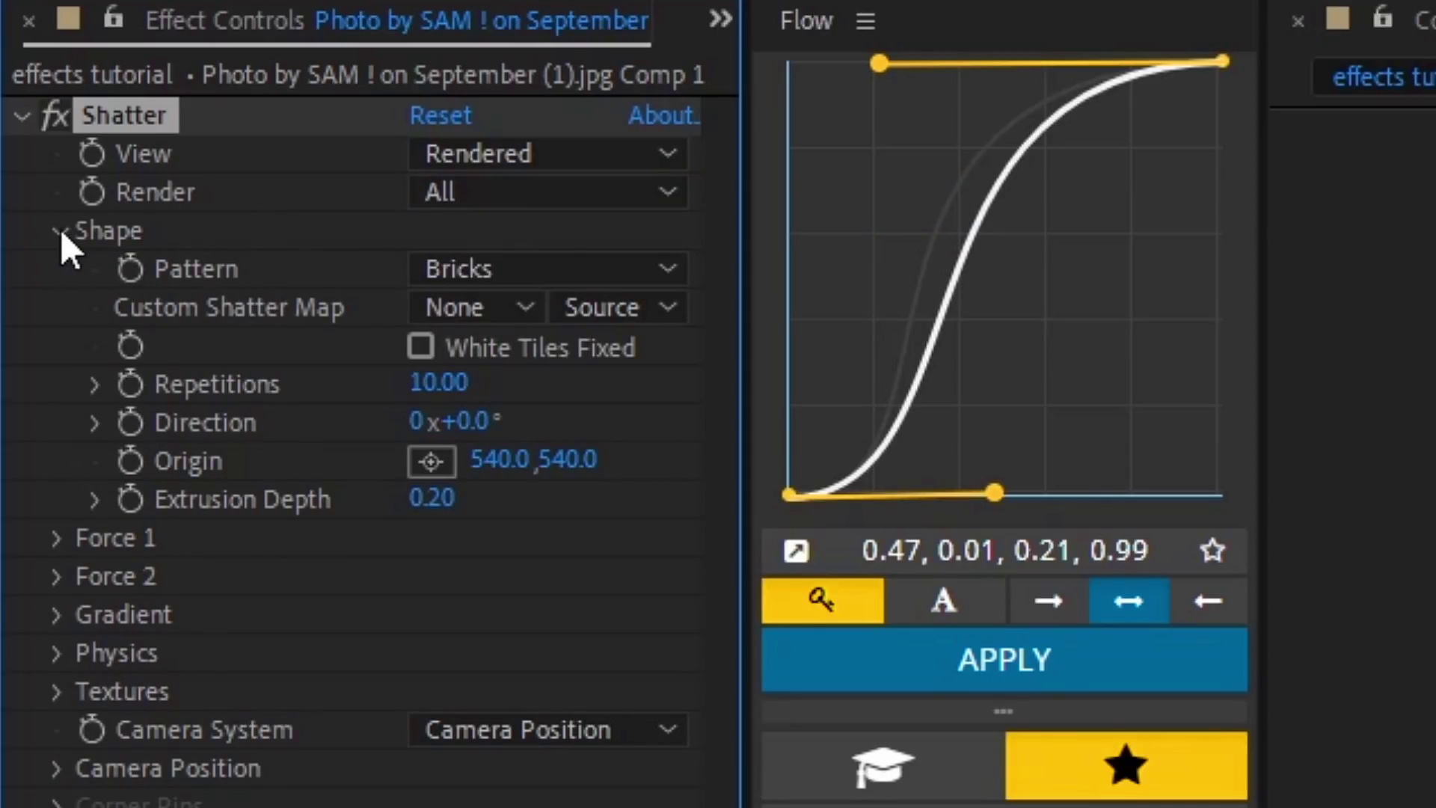
{"action": "left_click", "coordinate": [468, 269]}
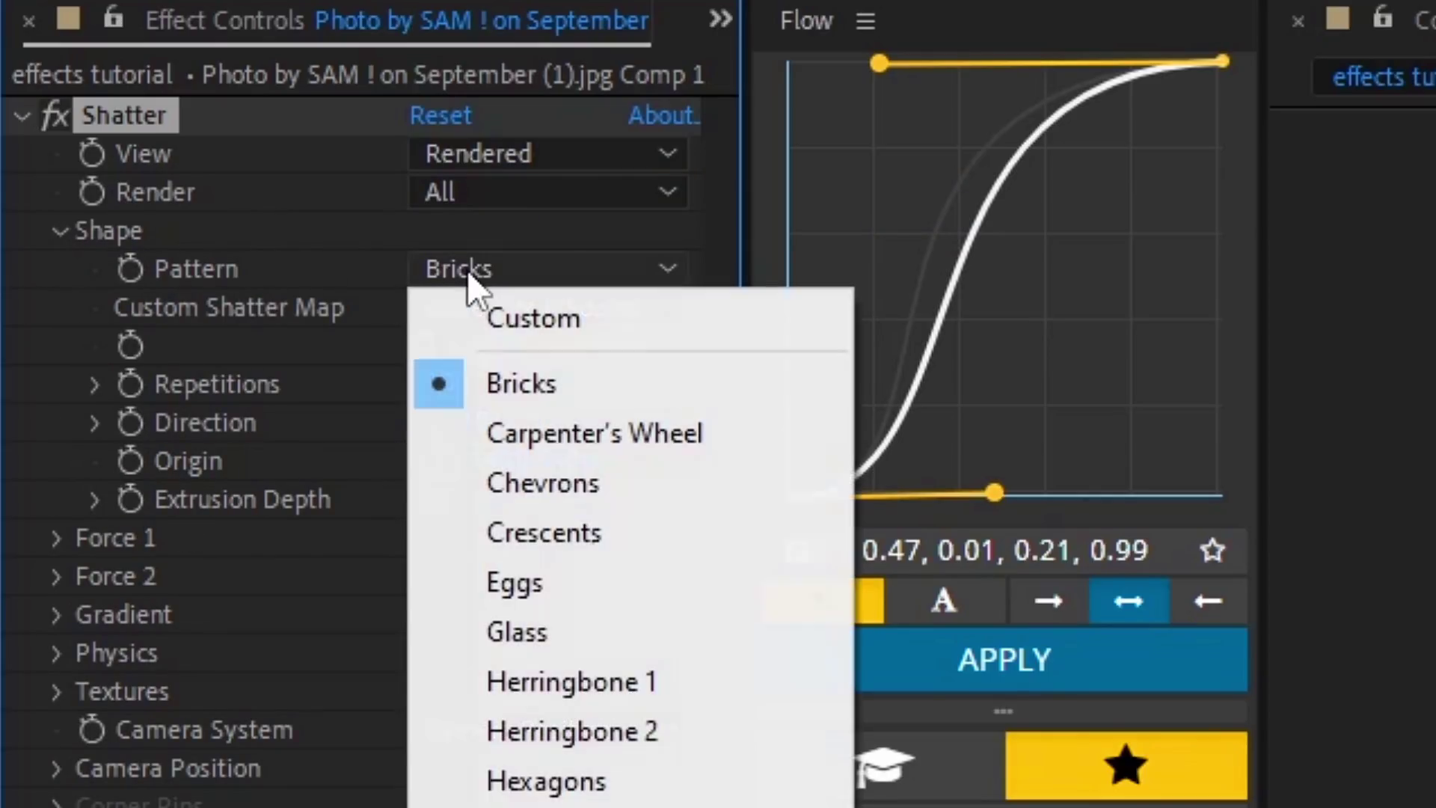
{"action": "left_click", "coordinate": [559, 642]}
{"action": "left_click_drag", "start_coordinate": [428, 591], "coordinate": [379, 621]}
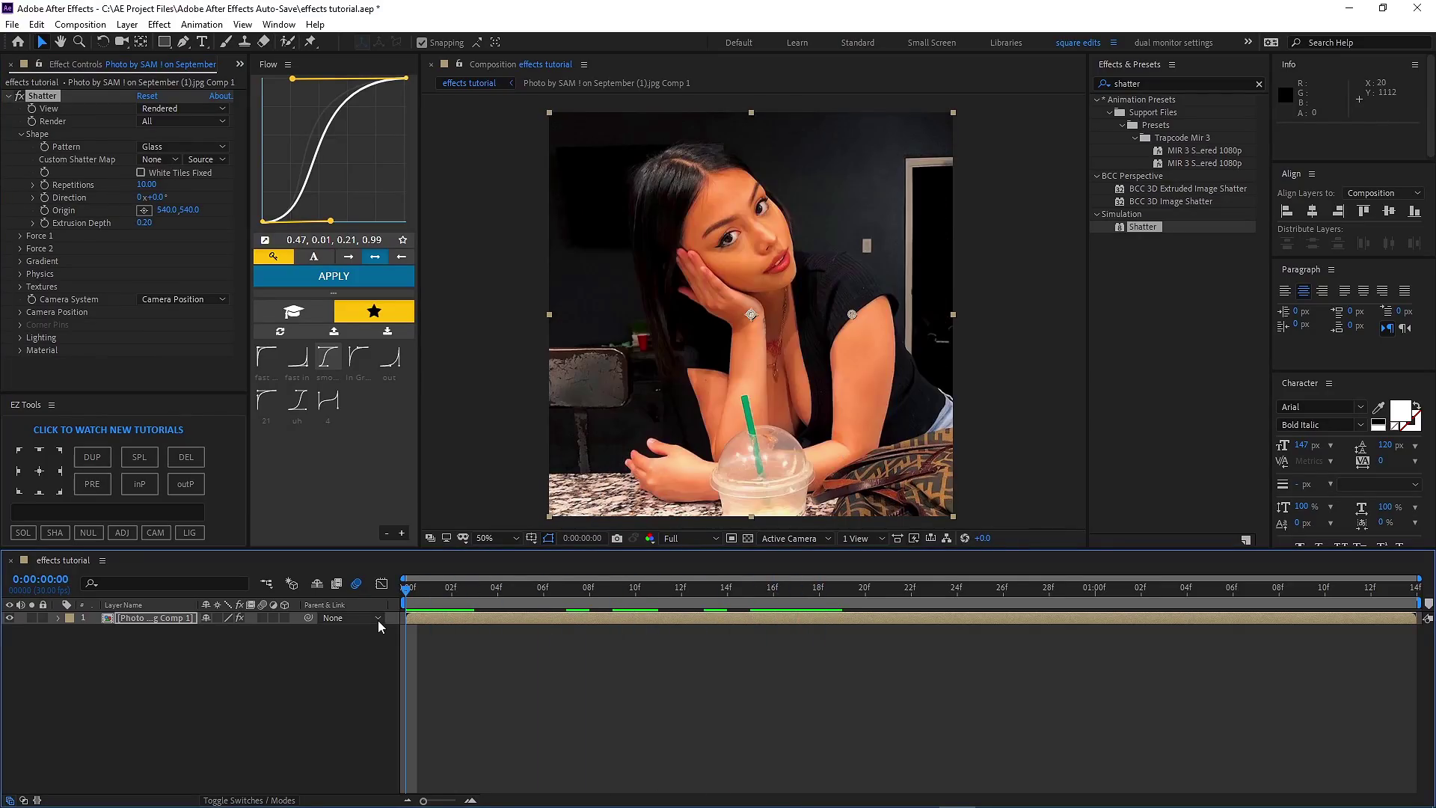
Expand Shatter's Force 1 settings, preview the burst, and raise the Radius to 0.75.
{"action": "left_click", "coordinate": [20, 133]}
{"action": "left_click", "coordinate": [21, 146]}
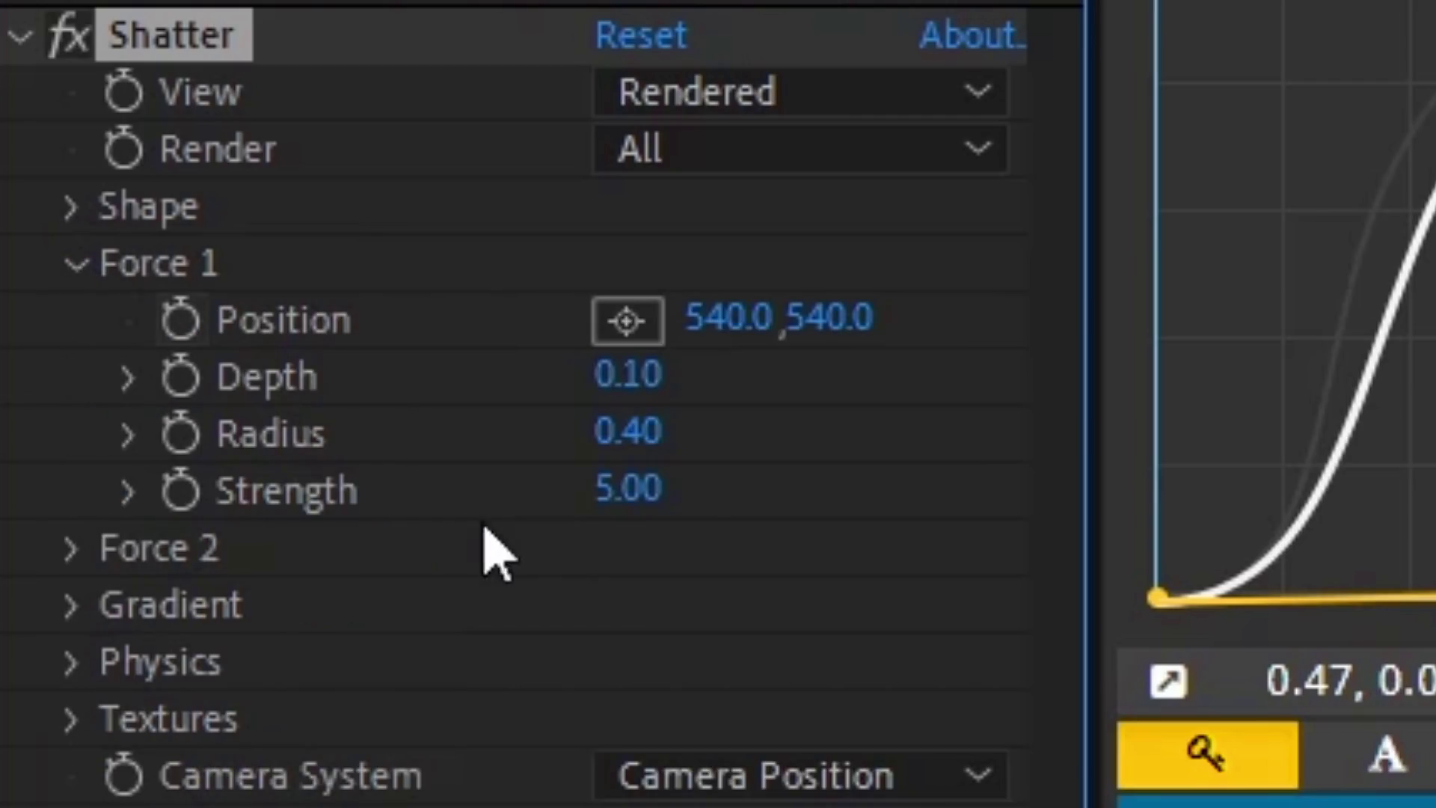
{"action": "key", "text": "space"}
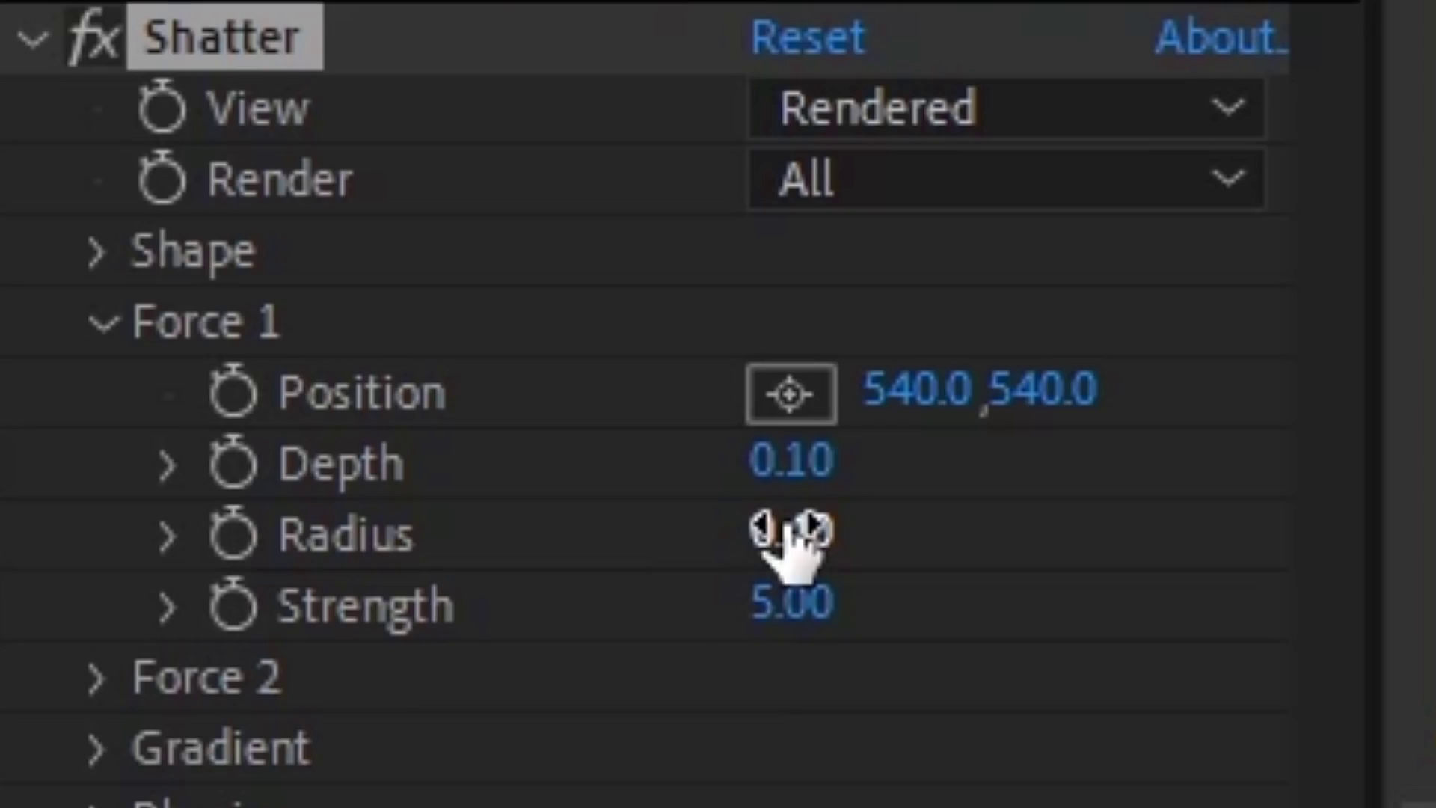
{"action": "left_click_drag", "start_coordinate": [781, 531], "coordinate": [823, 532]}
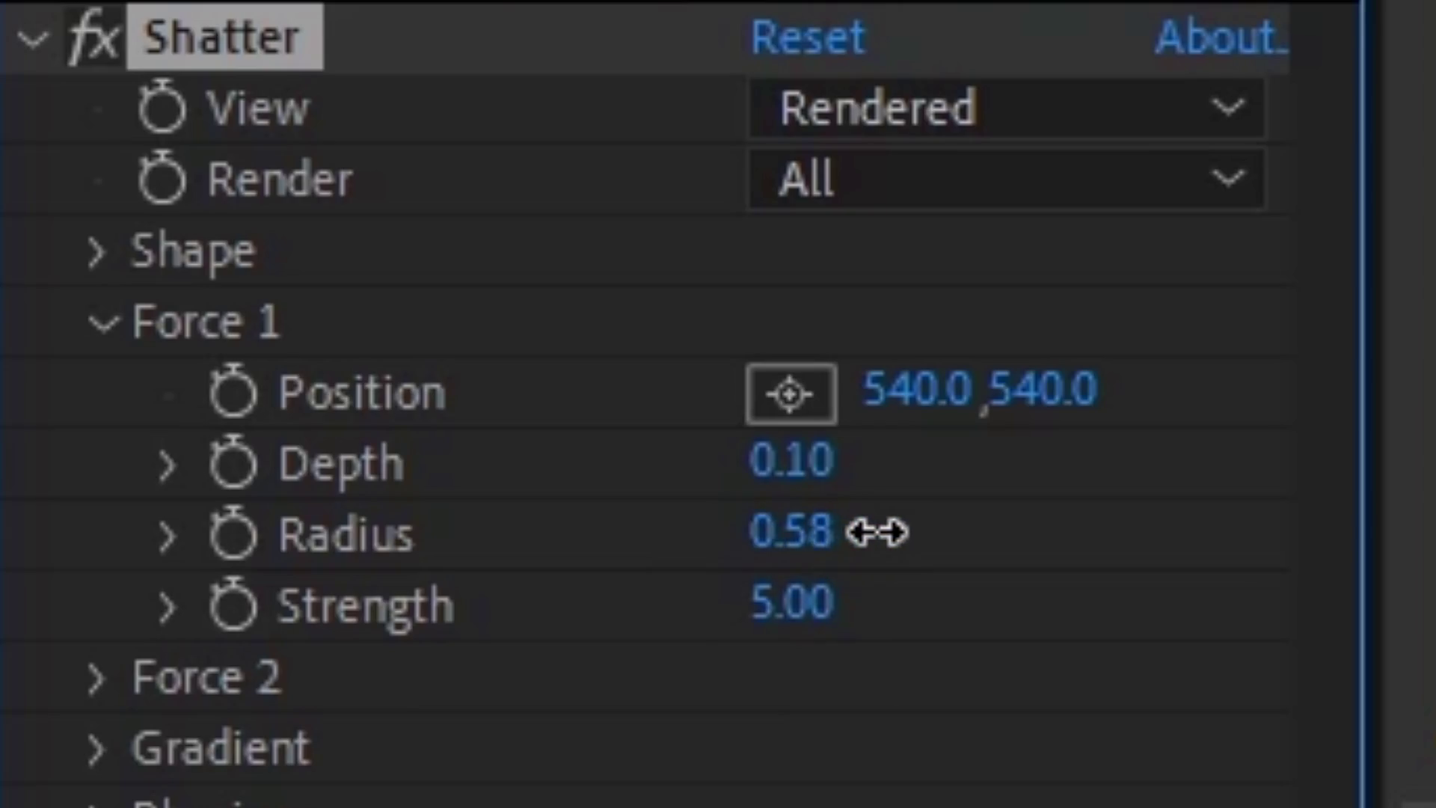
{"action": "left_click_drag", "start_coordinate": [910, 529], "coordinate": [936, 525]}
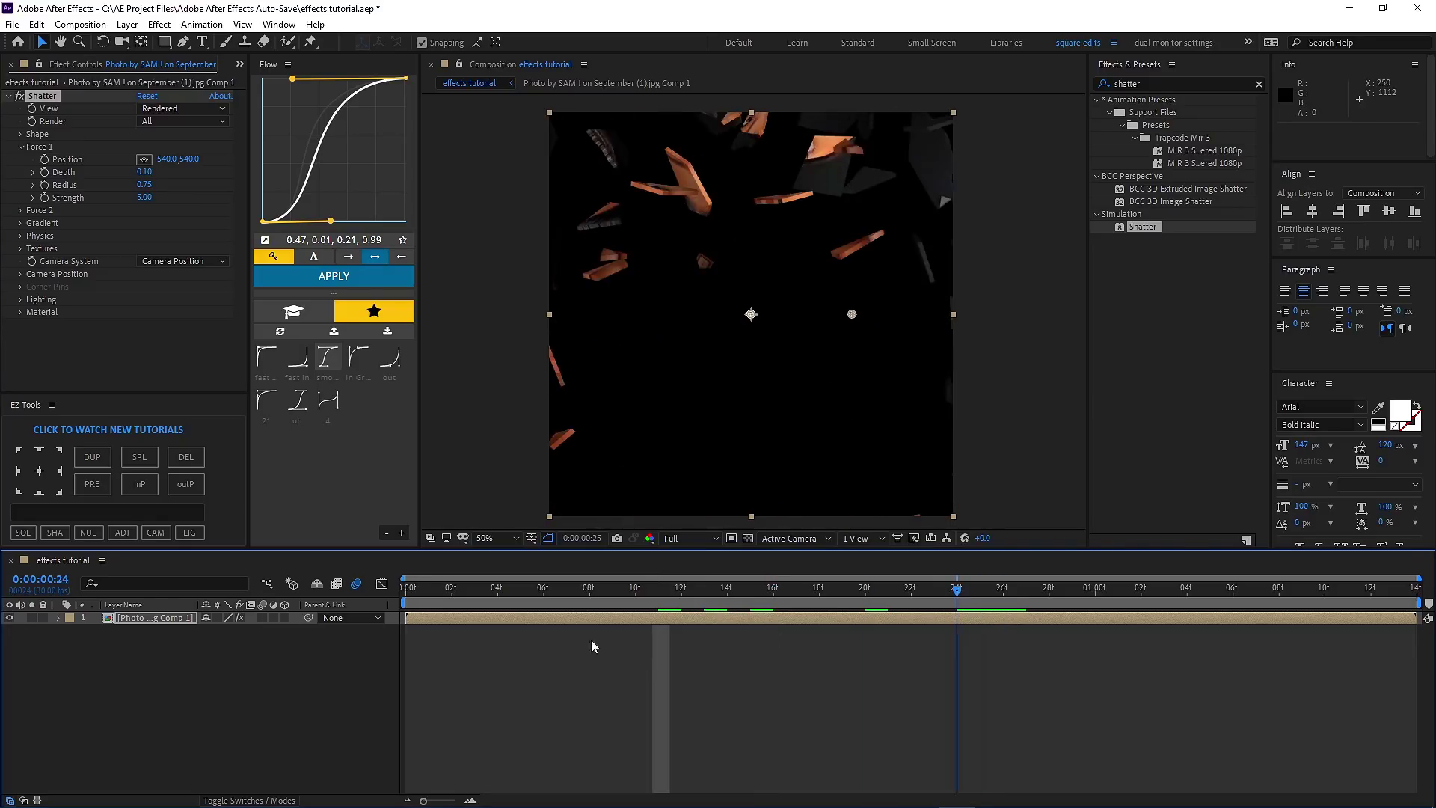
Preview the shatter, duplicate the layer, and move the upper copy so that it starts at 0:00:00:14.
{"action": "left_click", "coordinate": [422, 616]}
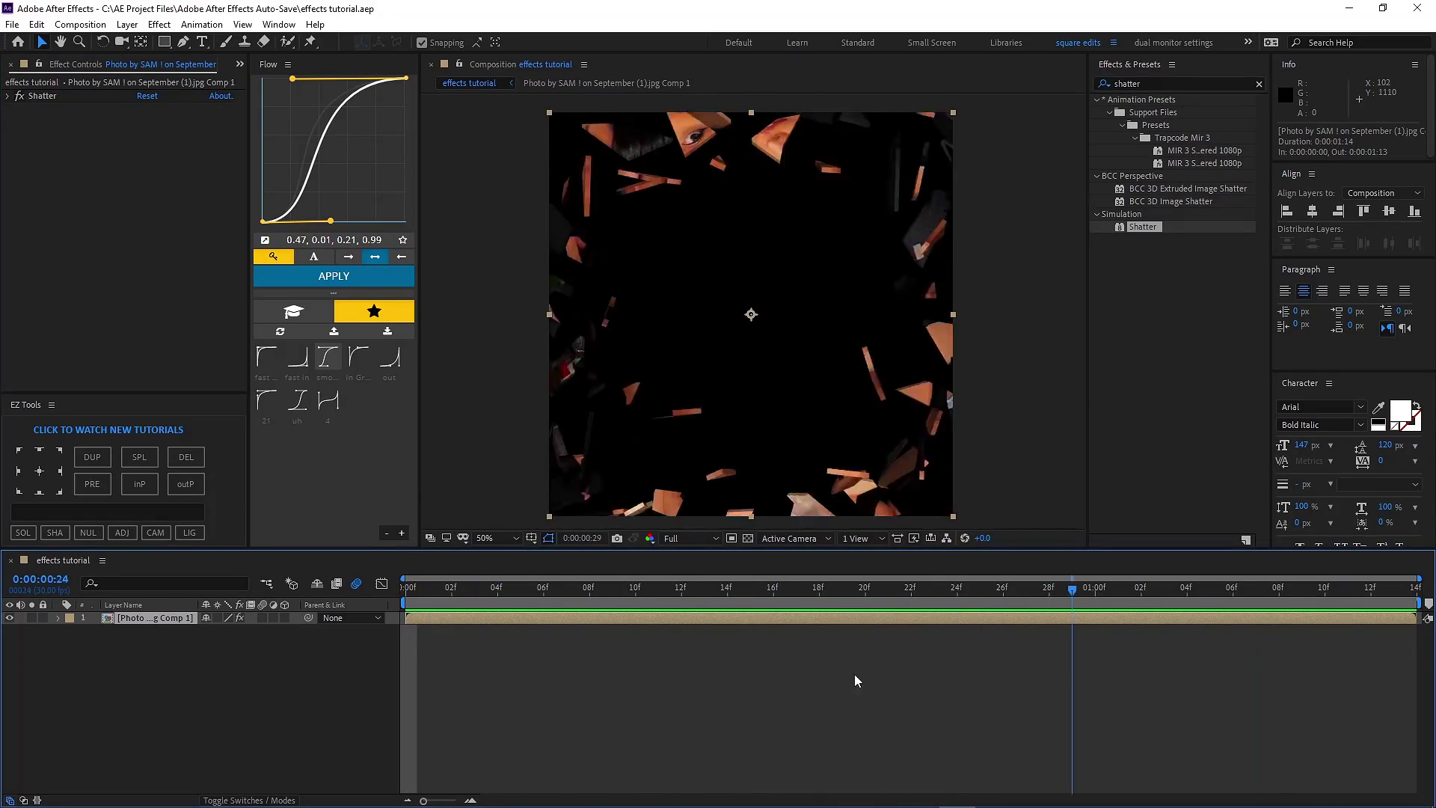
{"action": "key", "text": "space"}
{"action": "key", "text": "ctrl+d"}
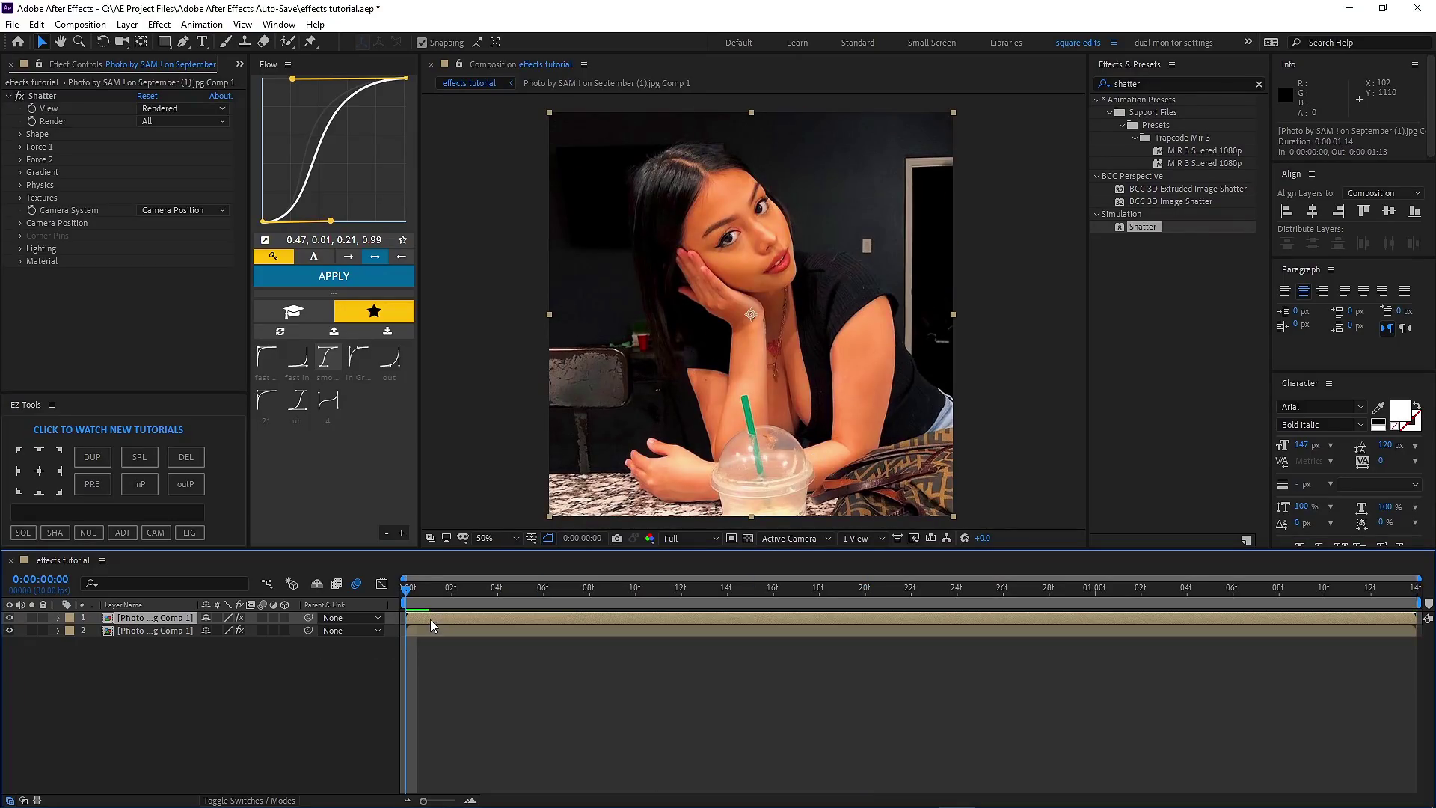
{"action": "left_click_drag", "start_coordinate": [429, 619], "coordinate": [750, 623]}
Remove Shatter from the lower copy, trim that layer to end at 0:00:00:14, and preview the result.
{"action": "left_click", "coordinate": [43, 98]}
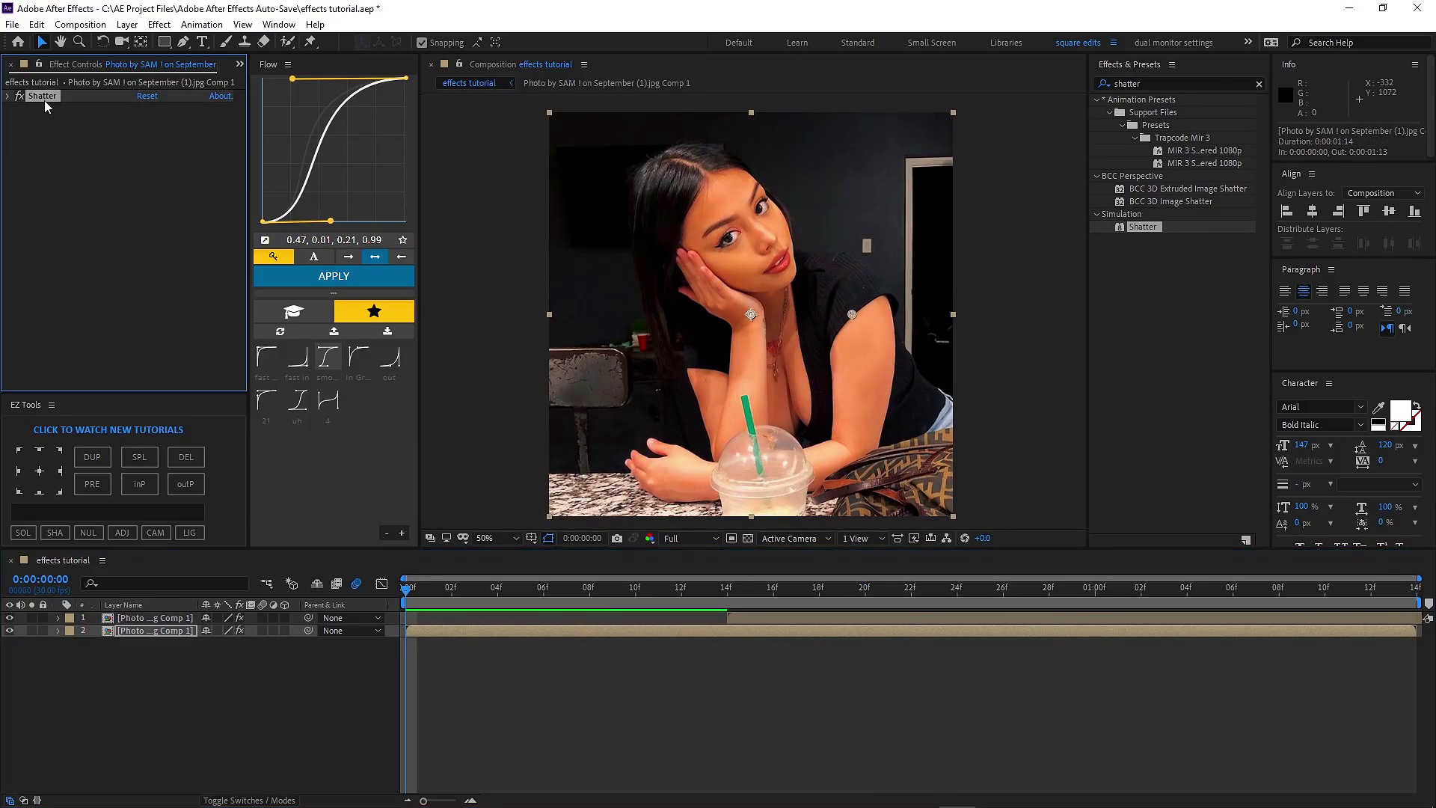
{"action": "key", "text": "Delete"}
{"action": "left_click", "coordinate": [435, 606]}
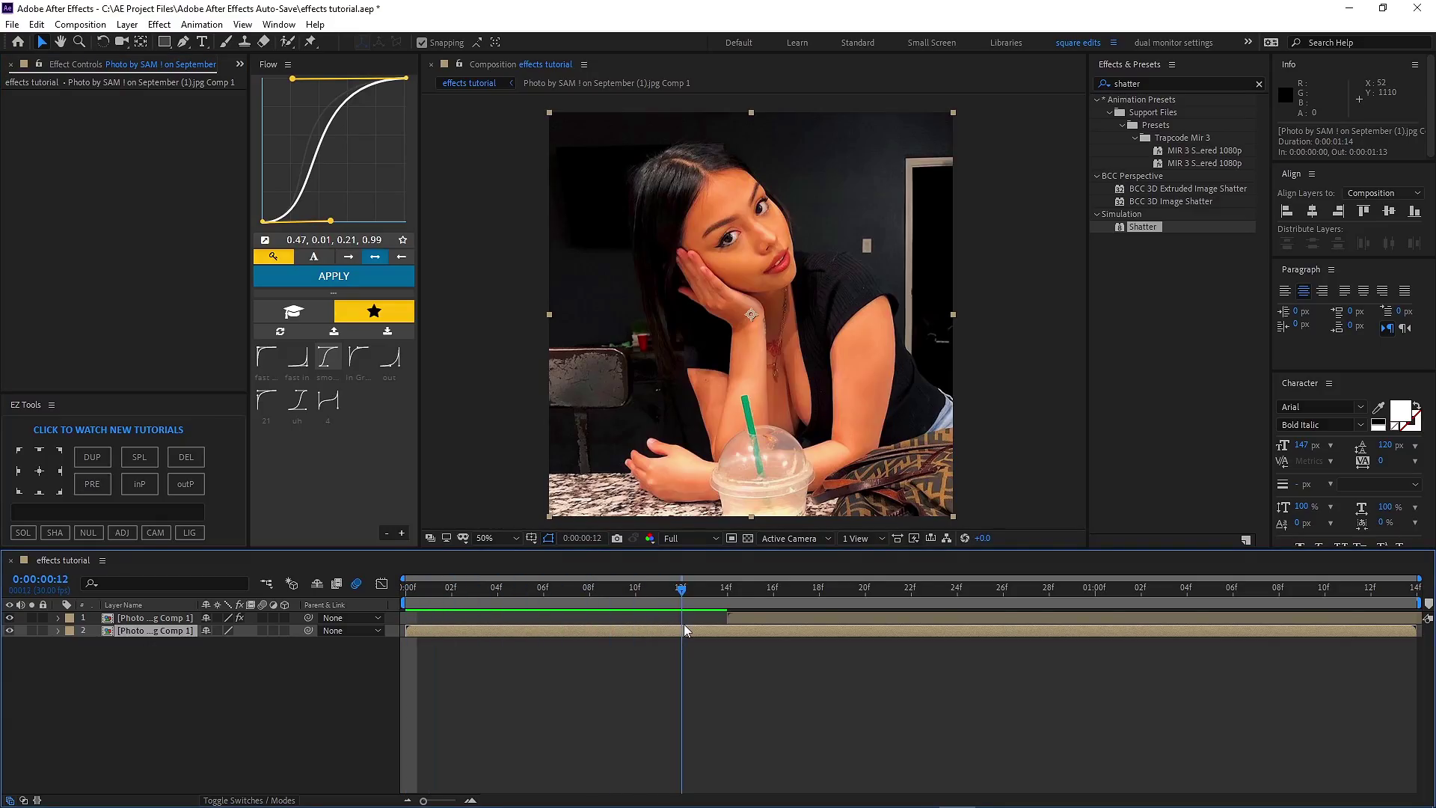
{"action": "left_click", "coordinate": [717, 599]}
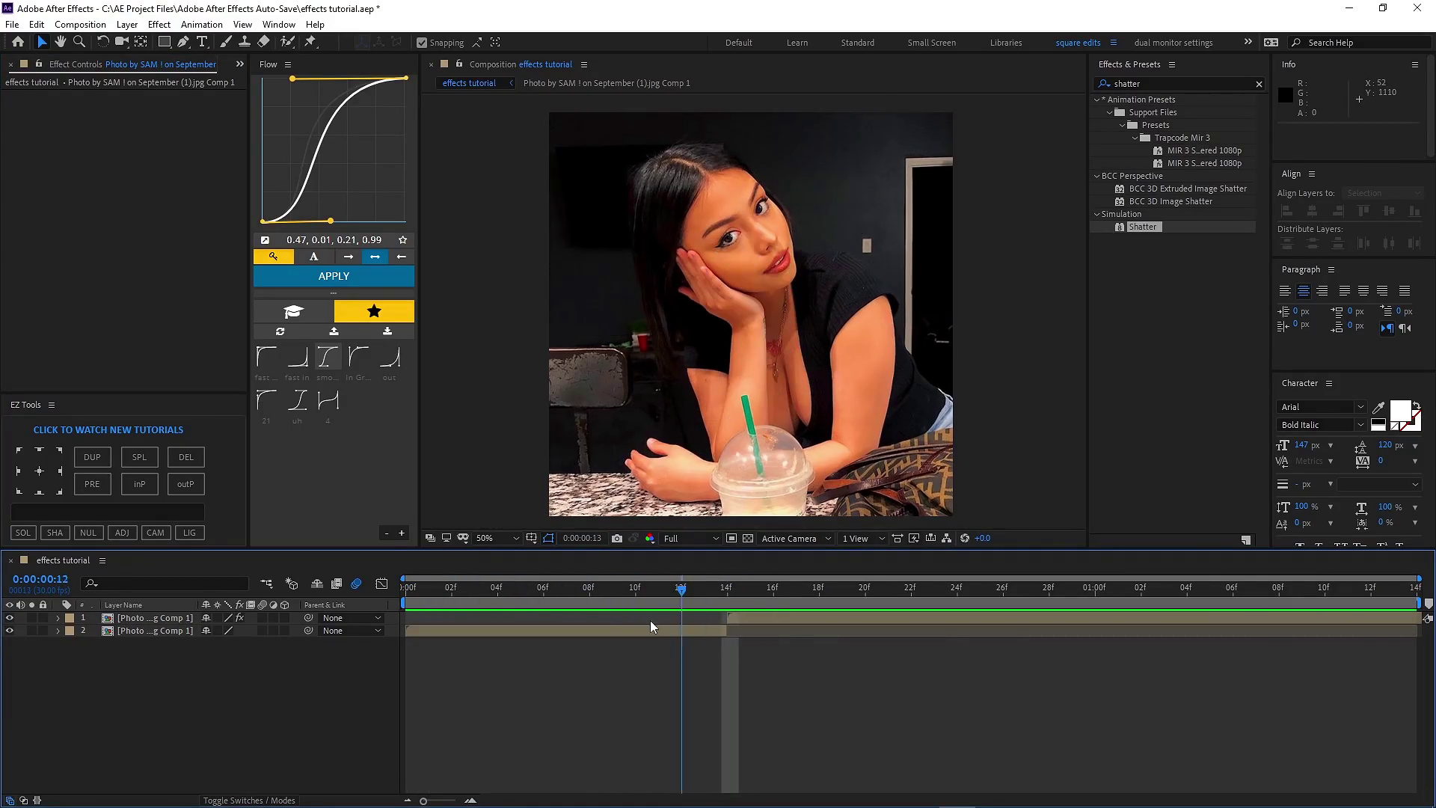
{"action": "key", "text": "space"}
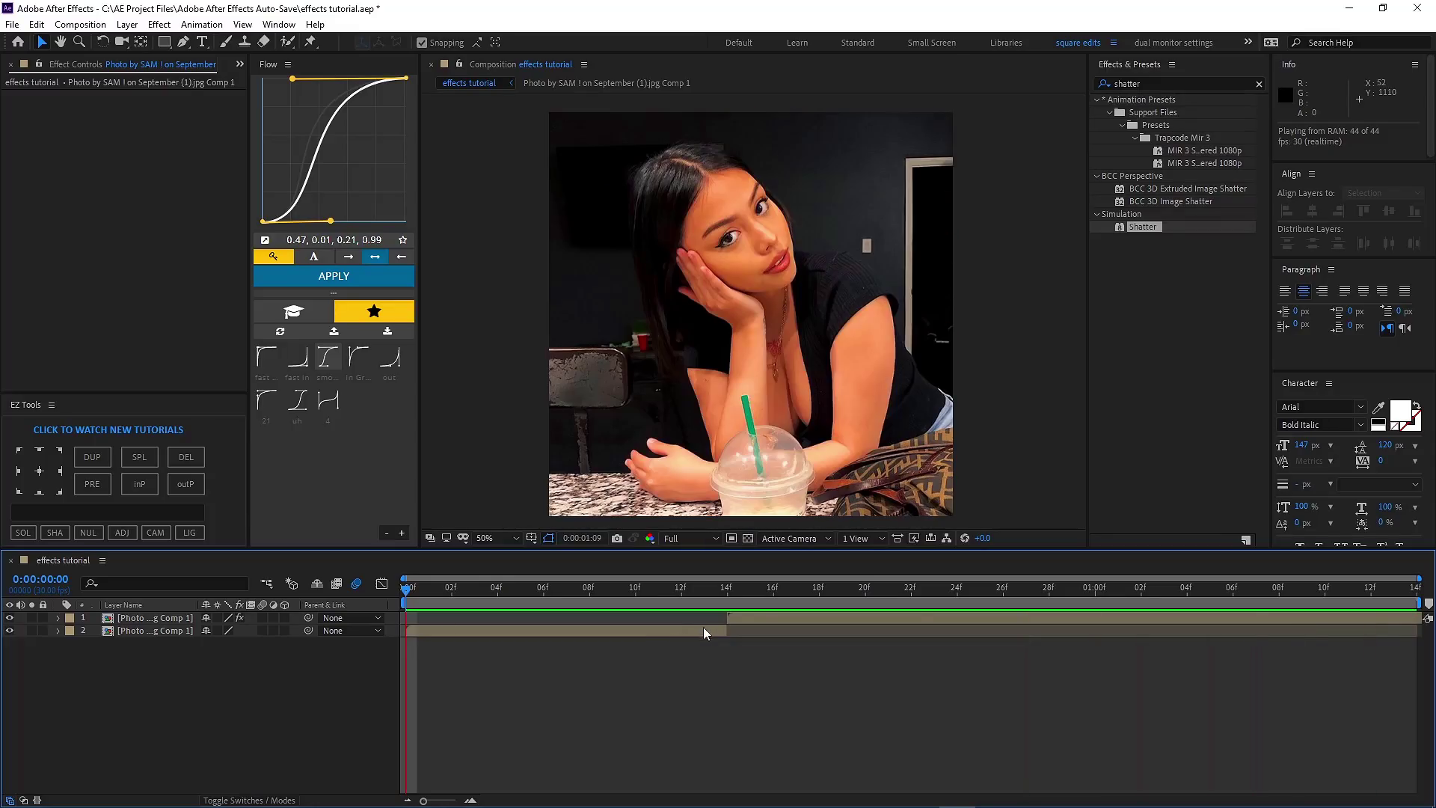
Pre-compose both shatter layers into one composition named "cube shatter".
{"action": "key", "text": "ctrl+a"}
{"action": "key", "text": "ctrl+shift+c"}
{"action": "key", "text": "Return"}
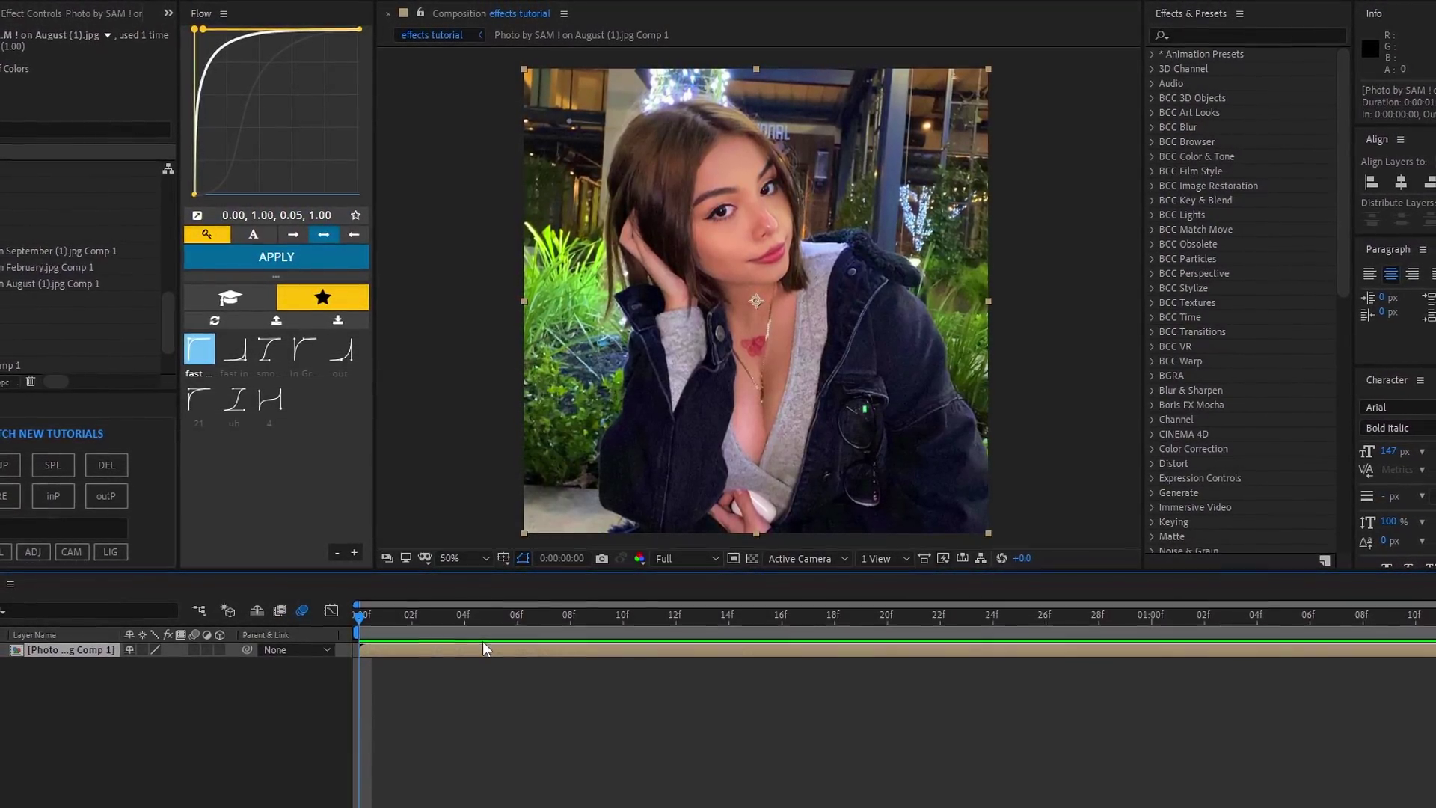
Duplicate the denim-jacket photo layer and draw a curved Pen mask around the larger, nearer eye on the upper copy.
{"action": "key", "text": "ctrl+d"}
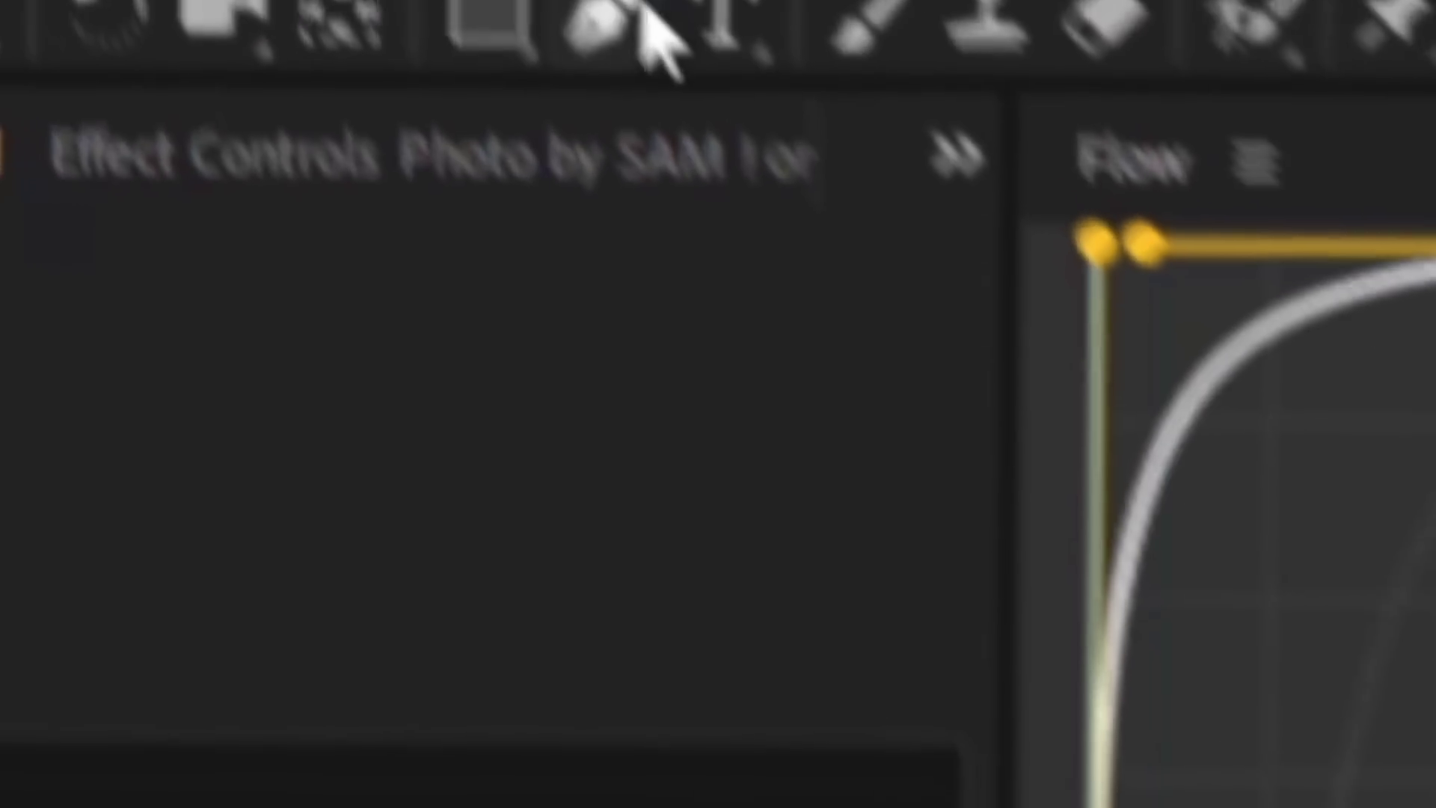
{"action": "left_click", "coordinate": [643, 30]}
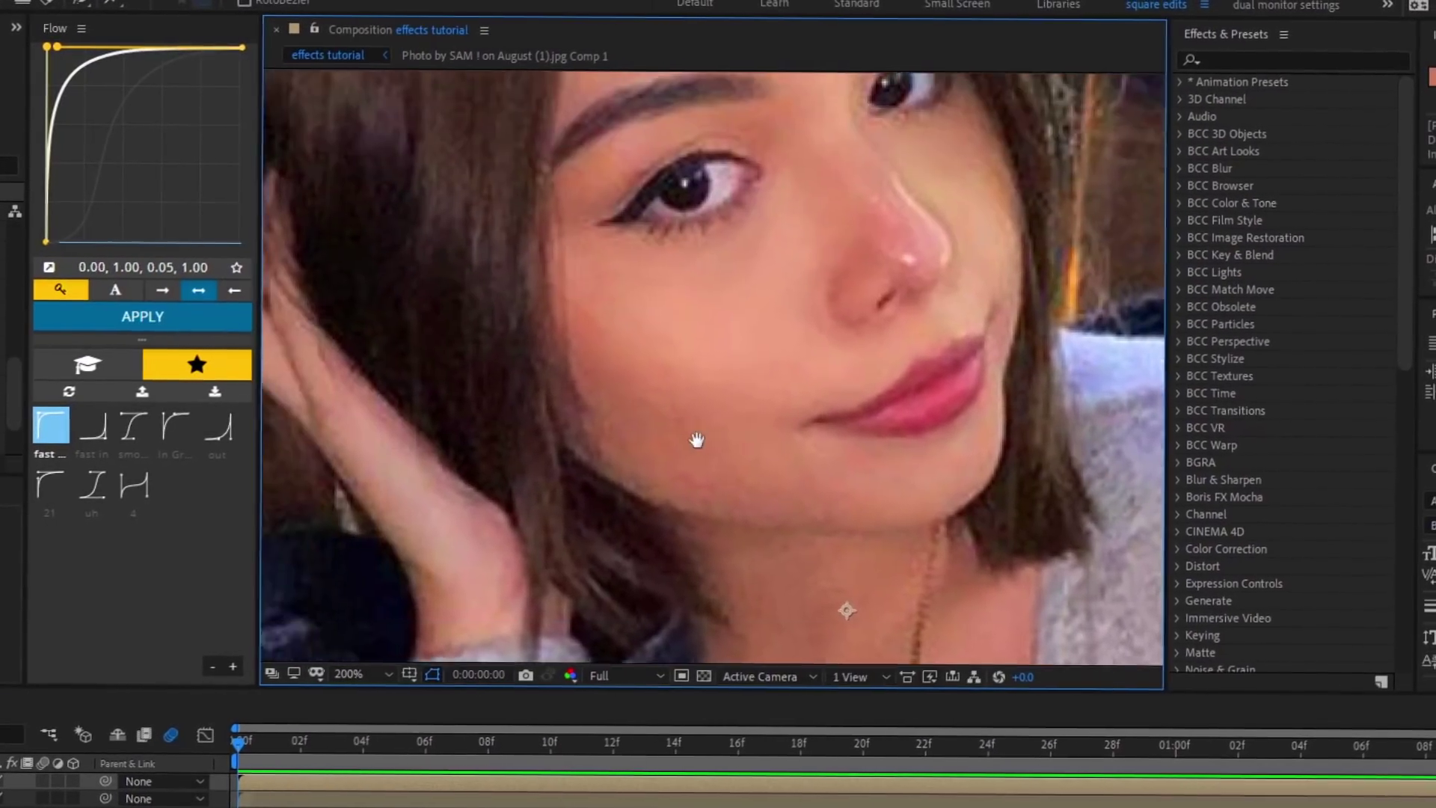
{"action": "scroll", "coordinate": [729, 371], "scroll_direction": "up", "scroll_amount": 5}
{"action": "left_click_drag", "start_coordinate": [729, 370], "coordinate": [830, 571]}
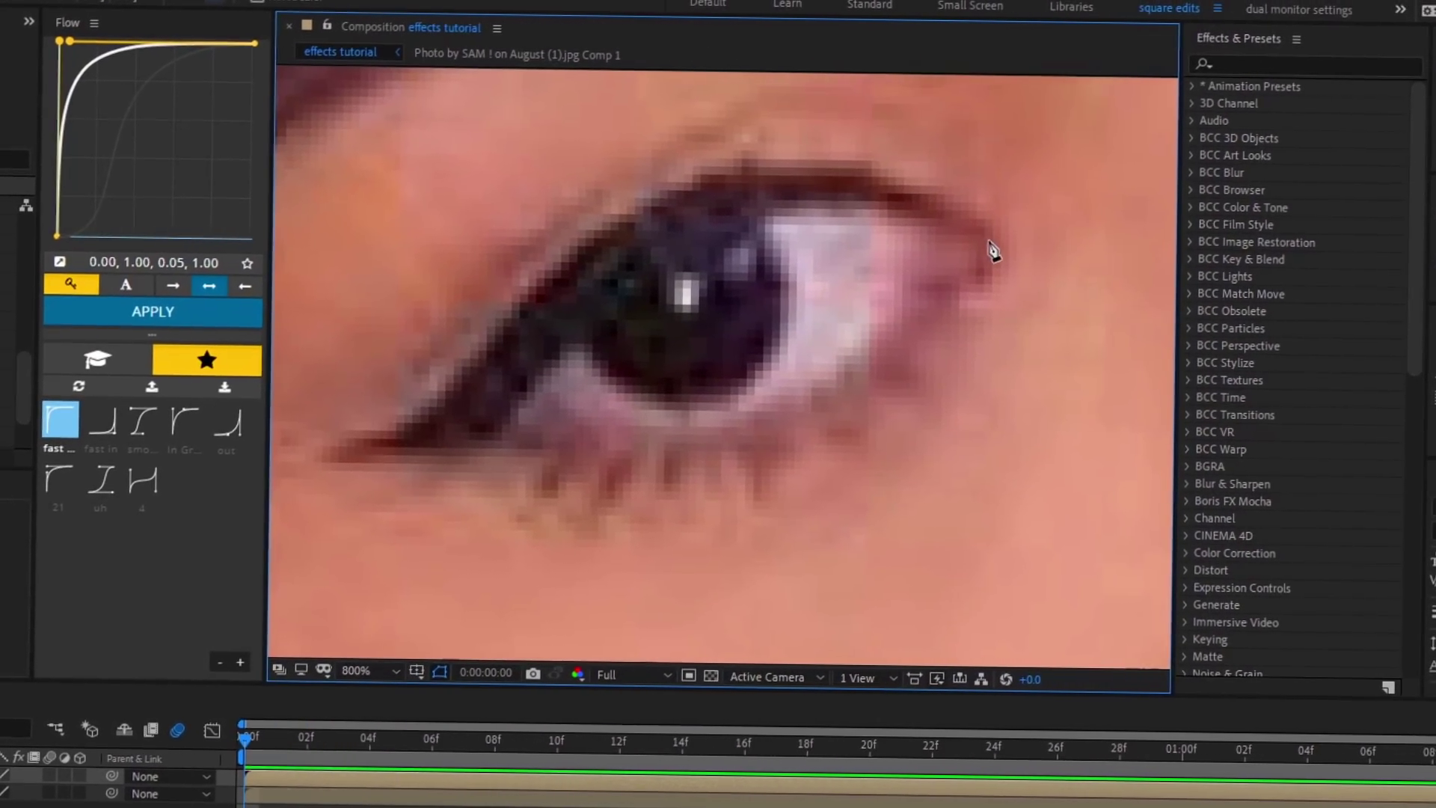
{"action": "left_click", "coordinate": [984, 232]}
{"action": "left_click_drag", "start_coordinate": [474, 362], "coordinate": [436, 448]}
{"action": "scroll", "coordinate": [630, 365], "scroll_direction": "down", "scroll_amount": 2}
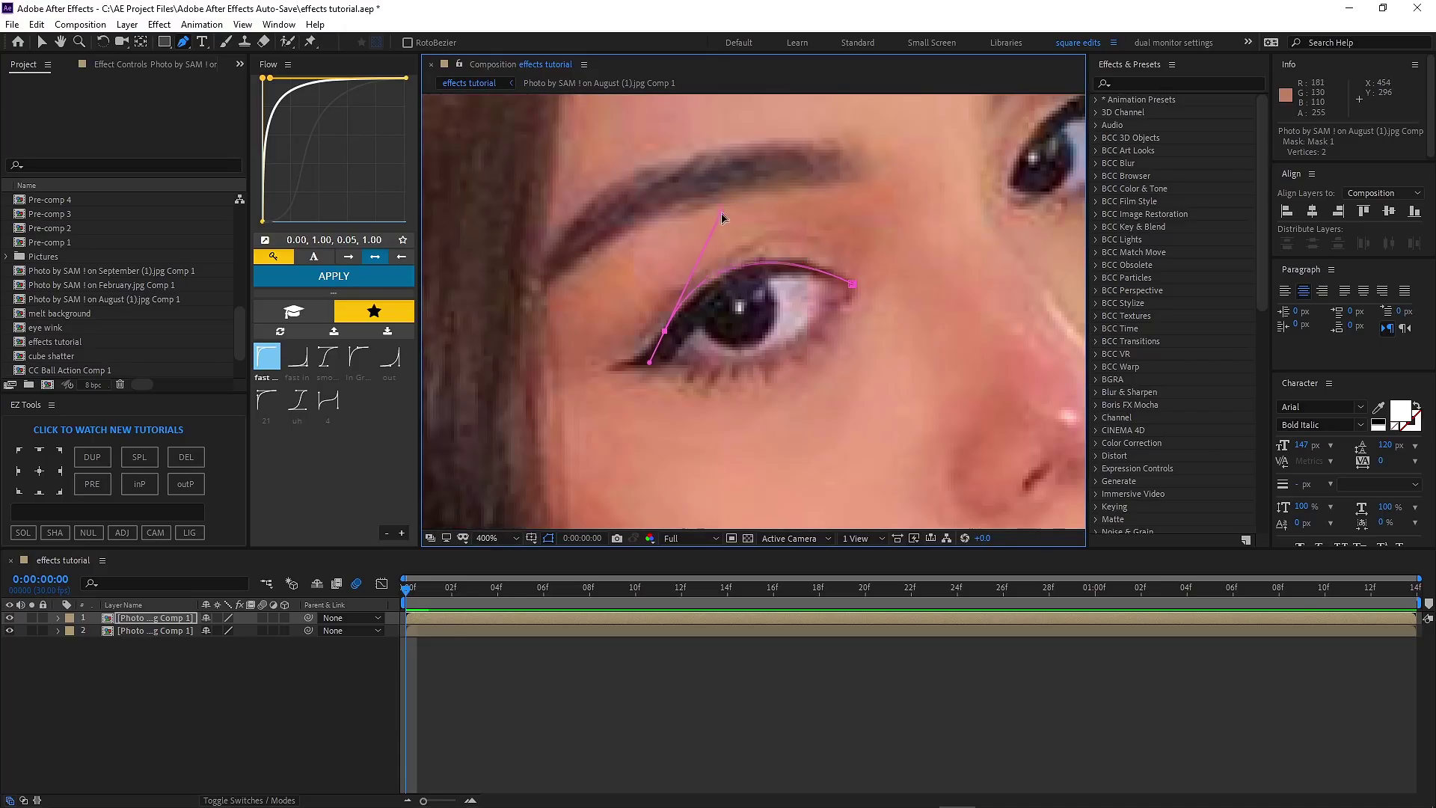
{"action": "left_click", "coordinate": [771, 353]}
{"action": "left_click", "coordinate": [840, 311]}
Draw a second Pen mask around the other eye on the same layer, then solo the layer briefly to check both cut-outs.
{"action": "left_click_drag", "start_coordinate": [822, 224], "coordinate": [636, 359]}
{"action": "left_click", "coordinate": [712, 314]}
{"action": "left_click_drag", "start_coordinate": [779, 213], "coordinate": [837, 205]}
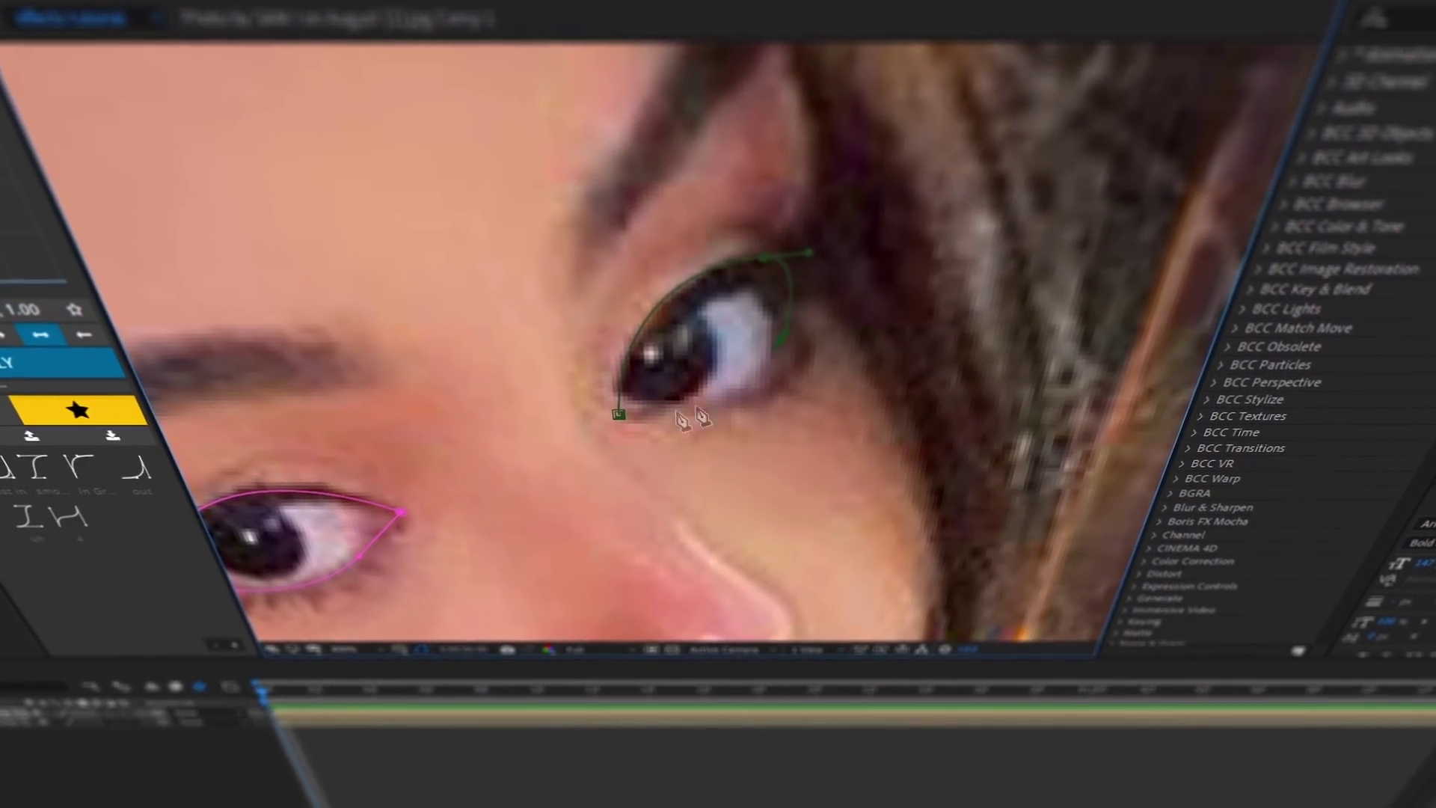
{"action": "left_click", "coordinate": [633, 397]}
{"action": "scroll", "coordinate": [748, 336], "scroll_direction": "down", "scroll_amount": 2}
{"action": "left_click", "coordinate": [1370, 21]}
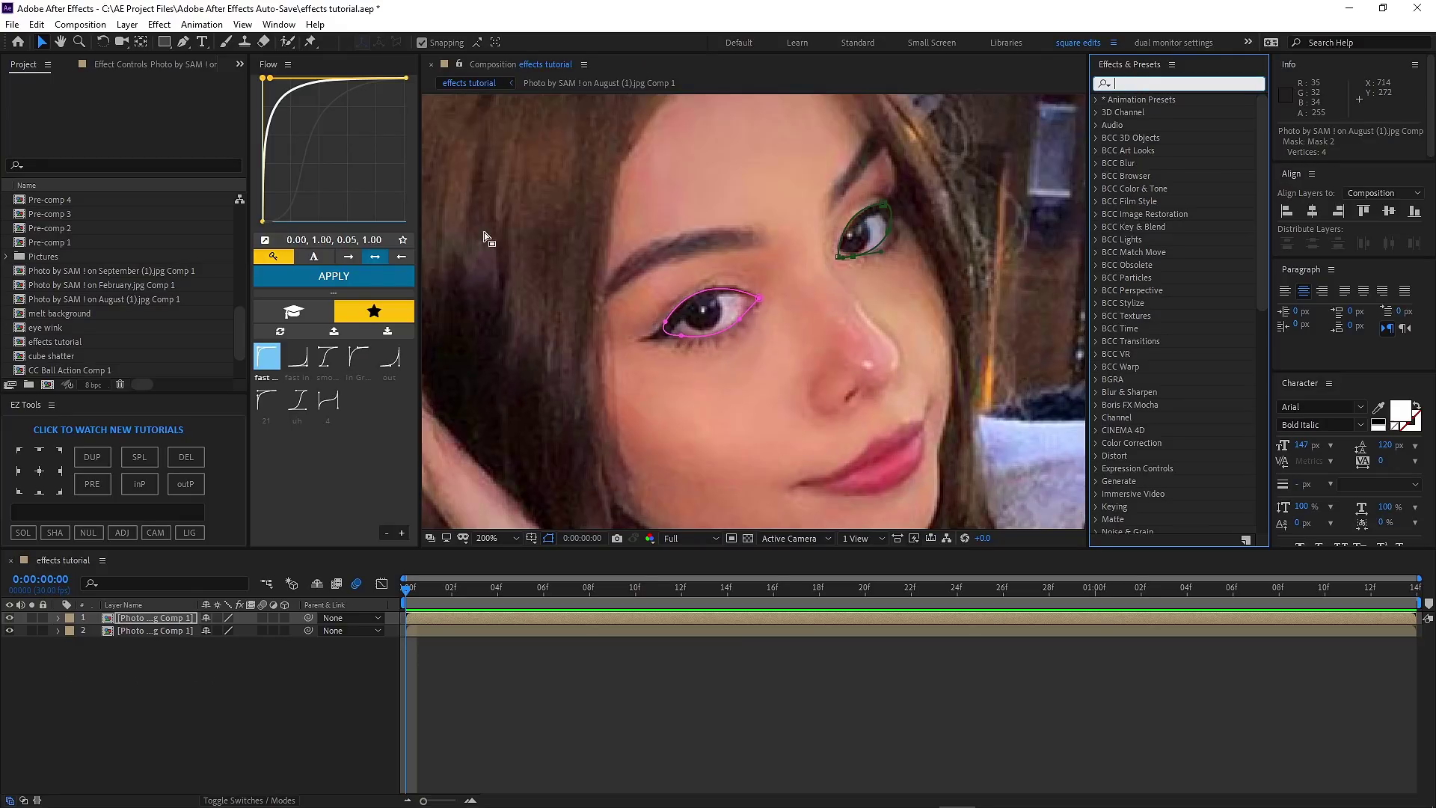
{"action": "left_click", "coordinate": [32, 618]}
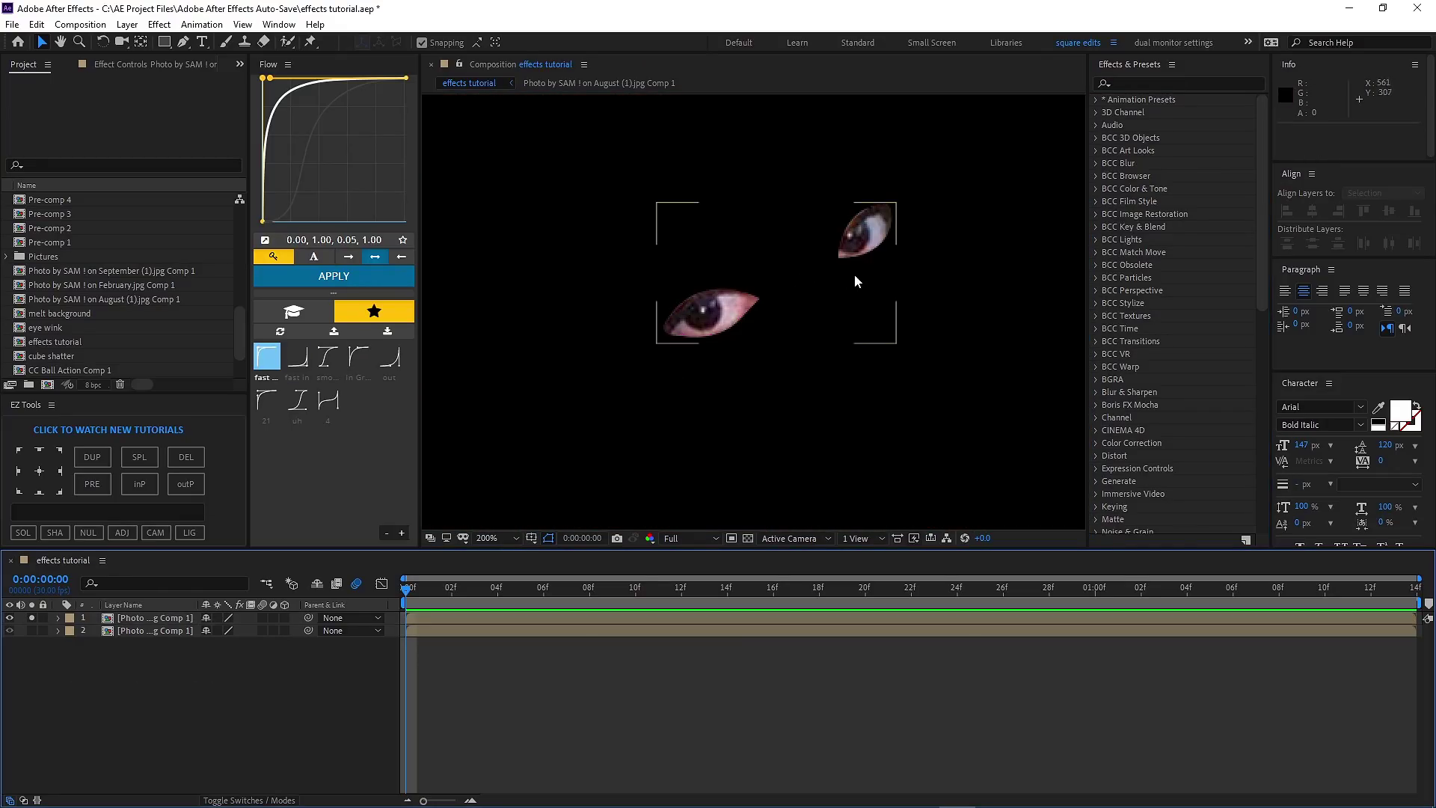
{"action": "left_click", "coordinate": [32, 618]}
Search the effects for "fill" and apply Generate's Fill to the masked eyes layer.
{"action": "left_click", "coordinate": [450, 617]}
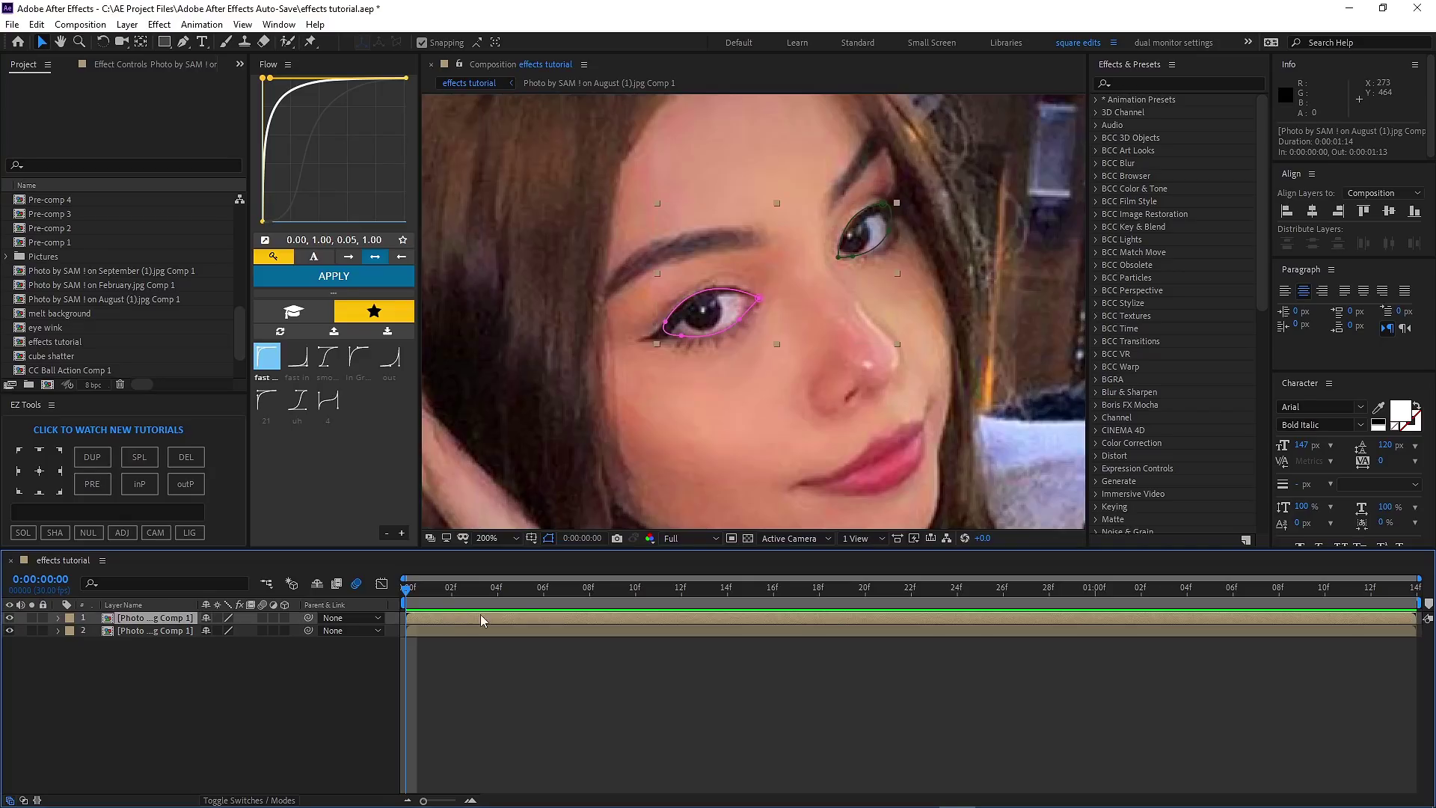
{"action": "left_click", "coordinate": [1137, 83]}
{"action": "type", "text": "fill"}
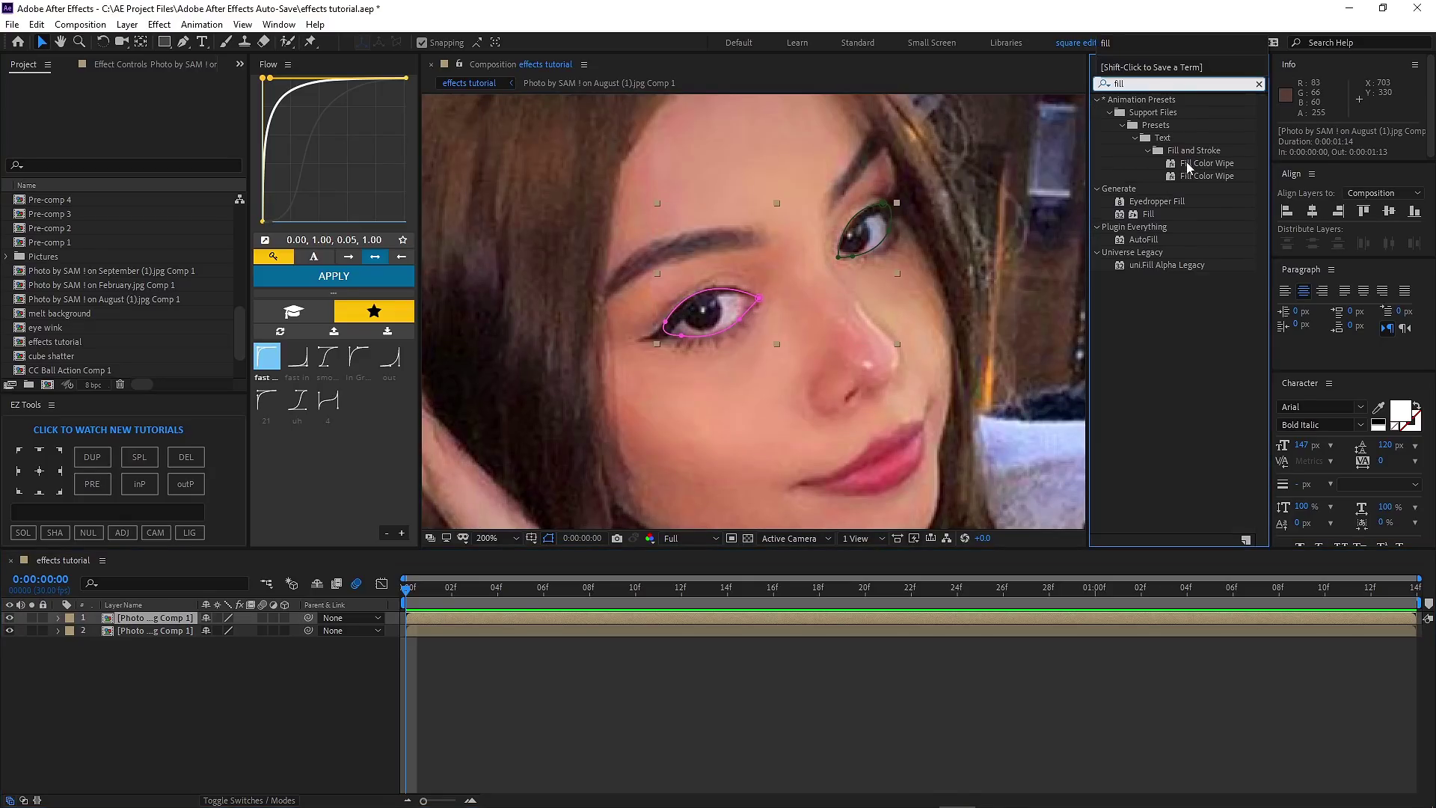
{"action": "left_click", "coordinate": [1151, 215]}
{"action": "left_click_drag", "start_coordinate": [645, 615], "coordinate": [643, 621]}
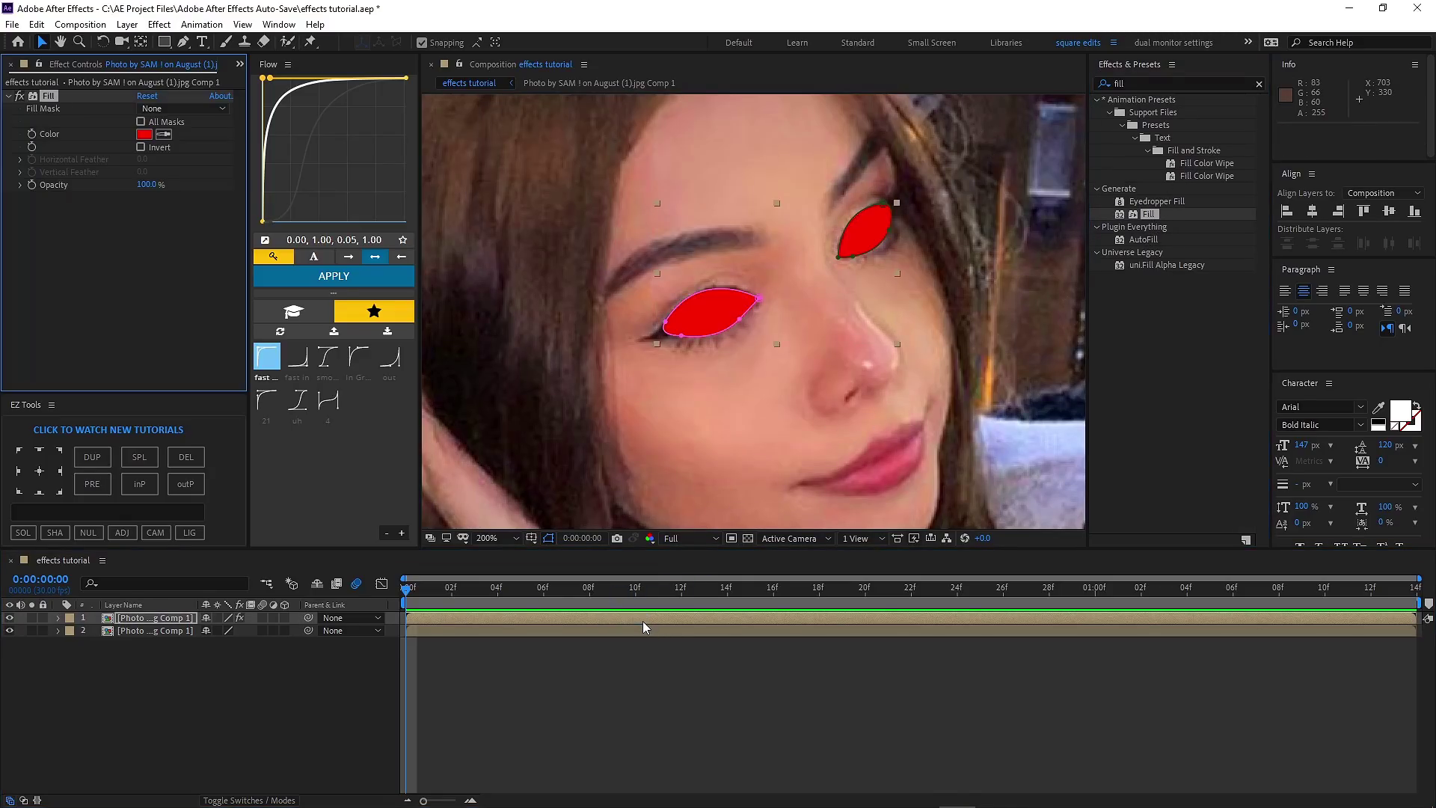
{"action": "scroll", "coordinate": [877, 330], "scroll_direction": "down", "scroll_amount": 2}
{"action": "scroll", "coordinate": [824, 365], "scroll_direction": "down", "scroll_amount": 2}
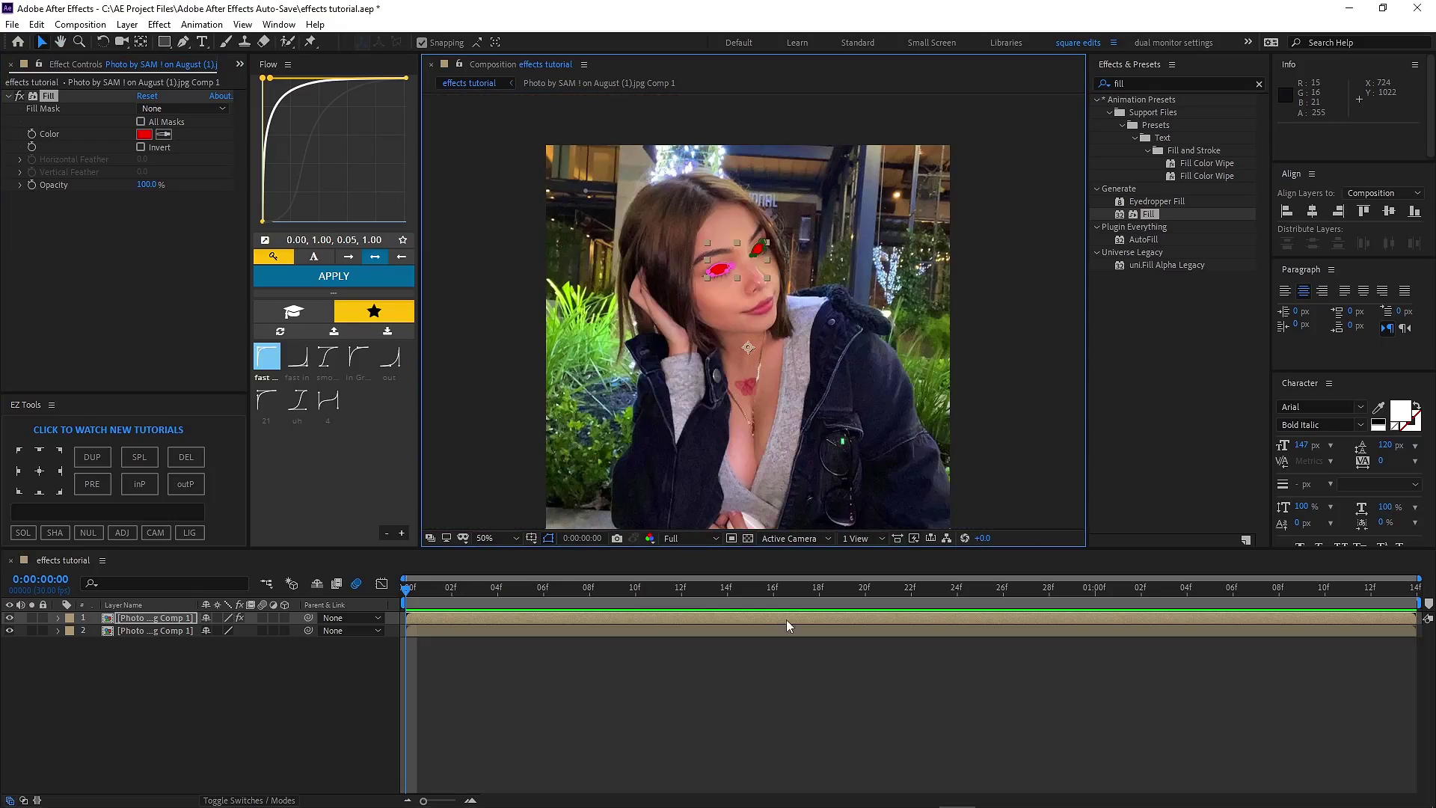
{"action": "left_click", "coordinate": [797, 672]}
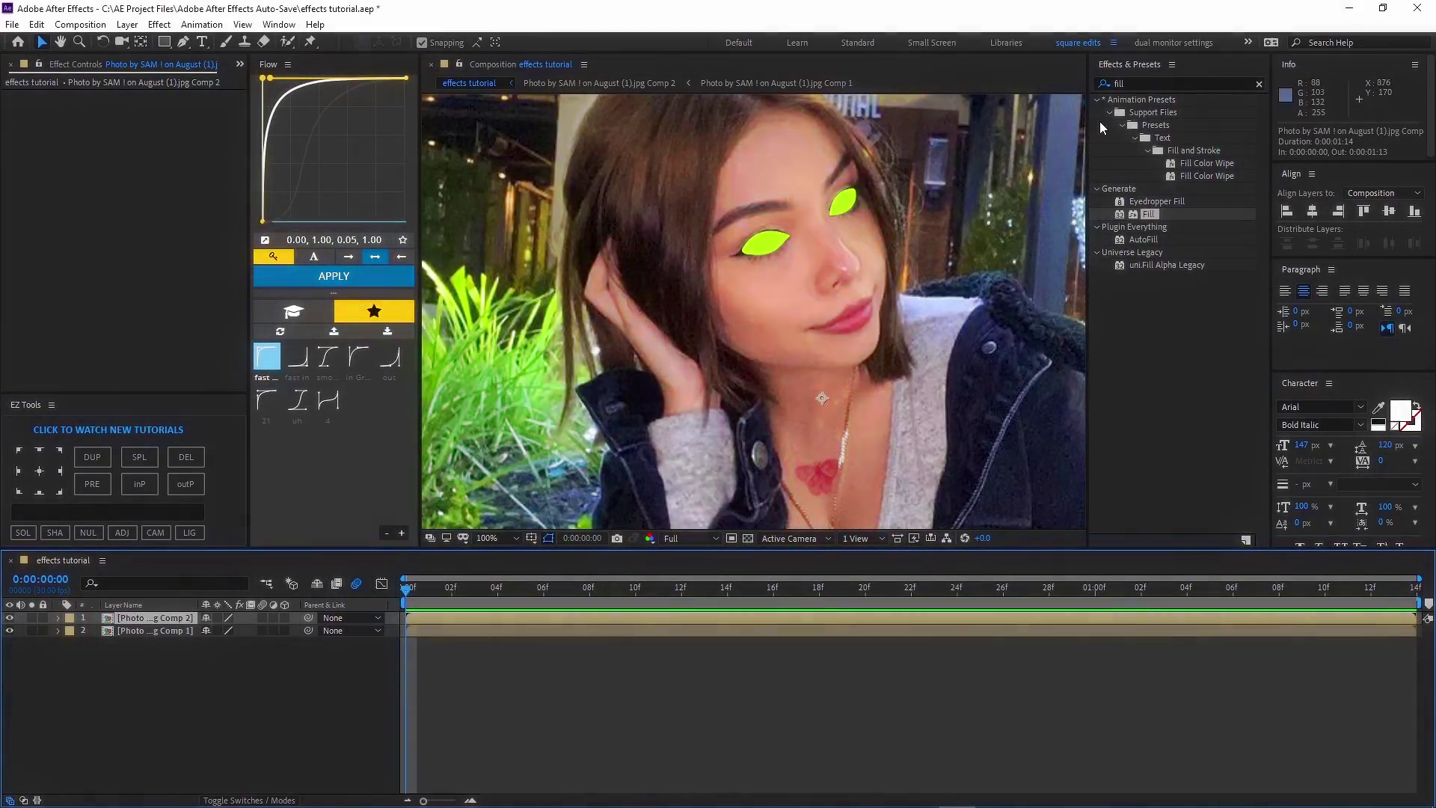
Apply Sapphire's S_Glow to the filled-eyes layer and set its Brightness to 2.05.
{"action": "left_click", "coordinate": [1148, 267]}
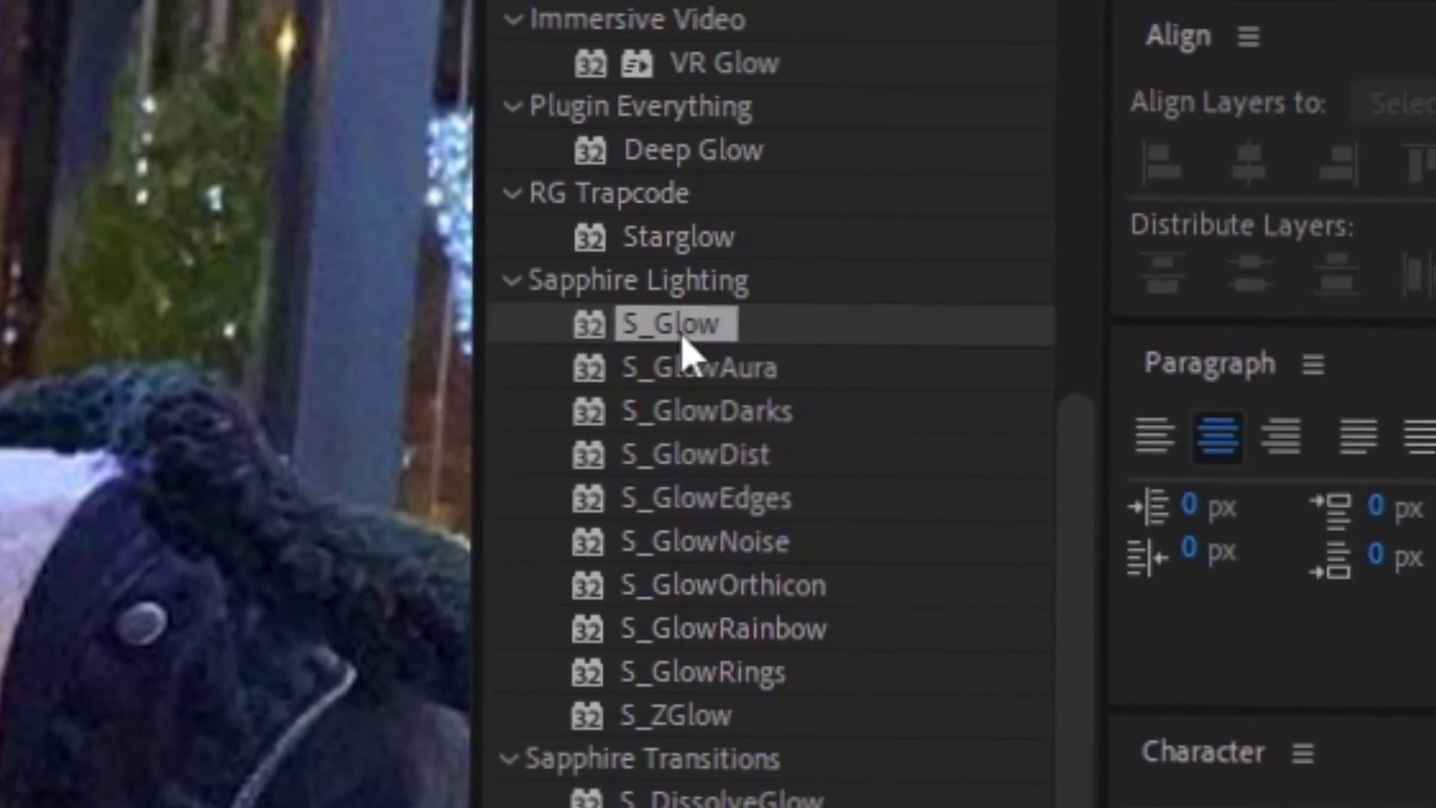
{"action": "left_click_drag", "start_coordinate": [685, 324], "coordinate": [758, 383]}
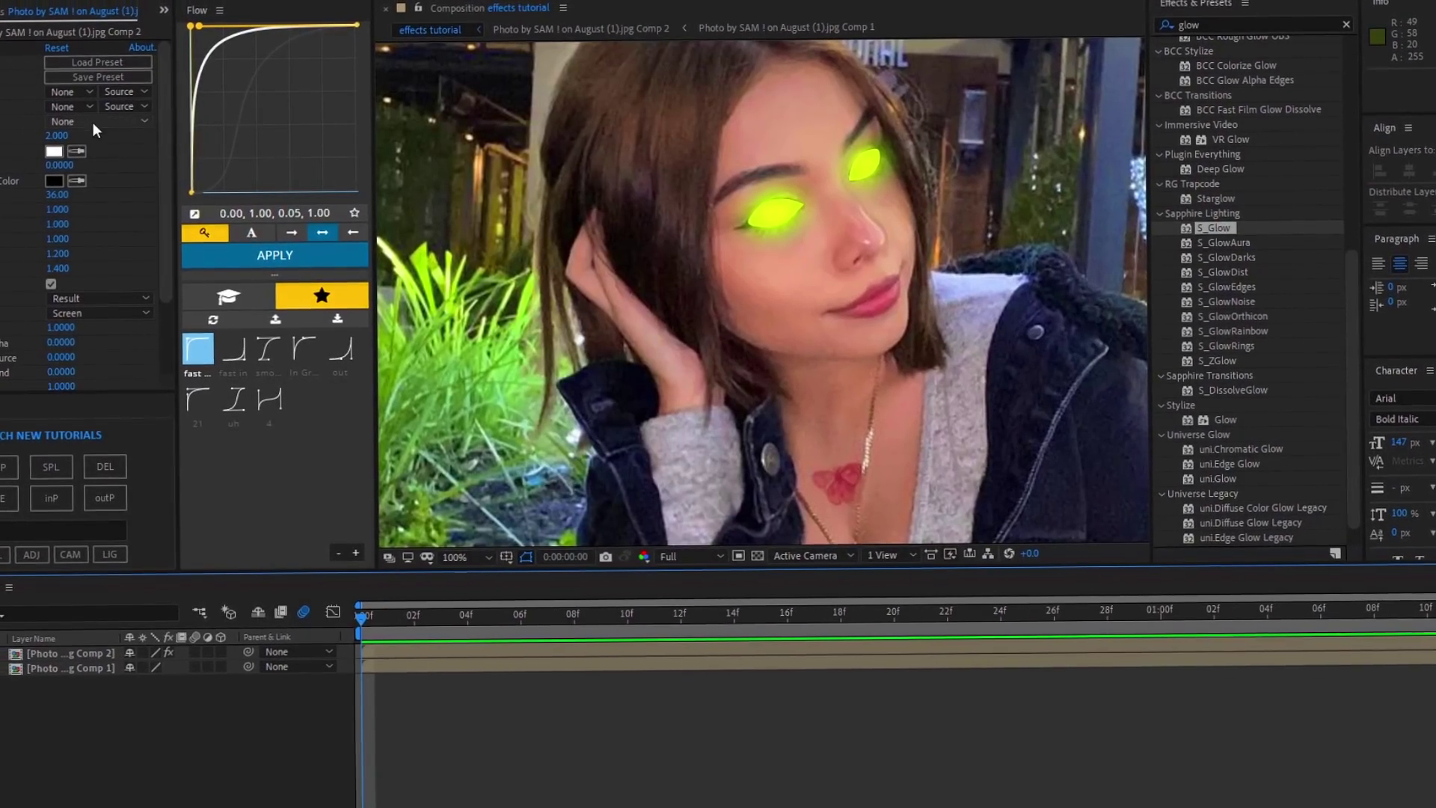
{"action": "left_click_drag", "start_coordinate": [53, 135], "coordinate": [57, 135]}
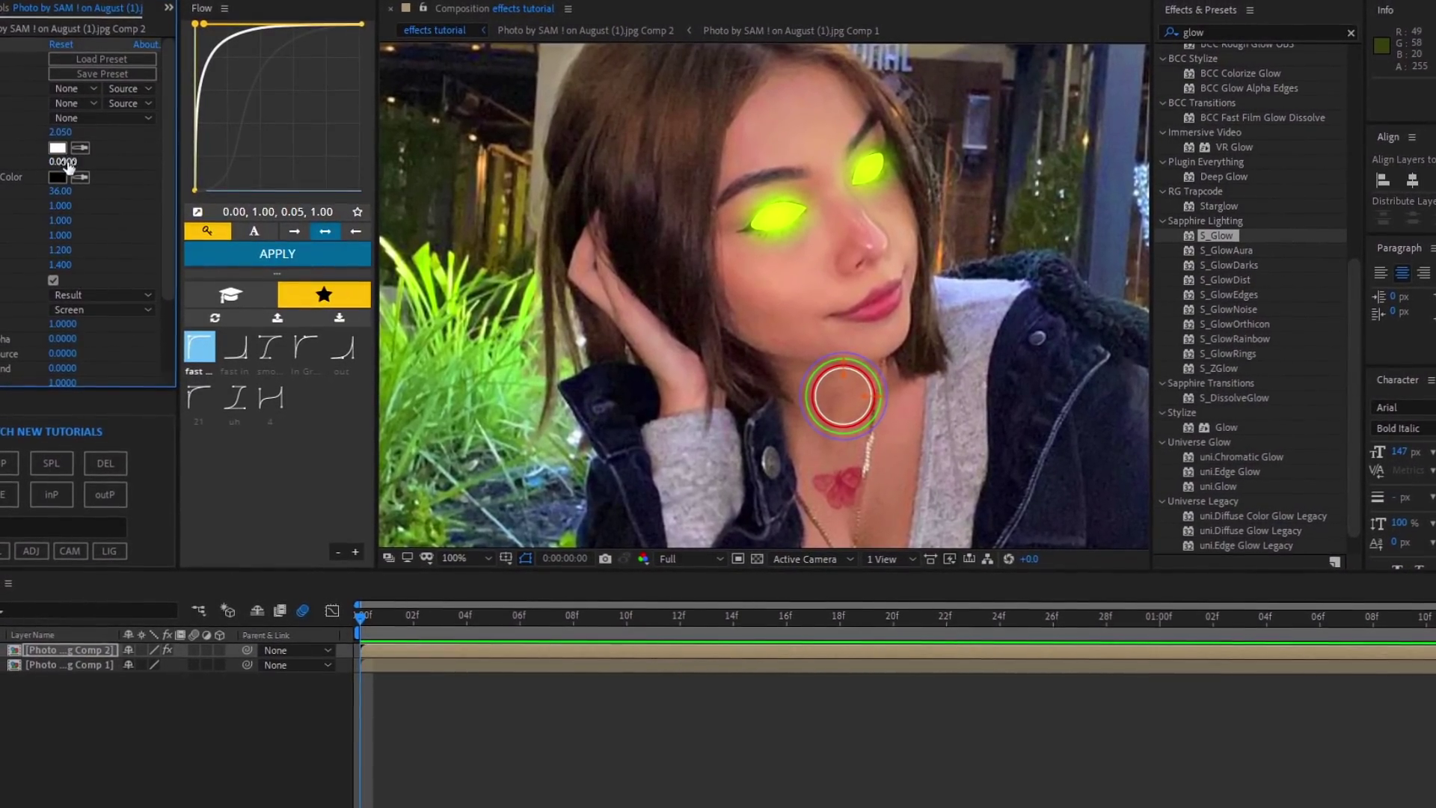